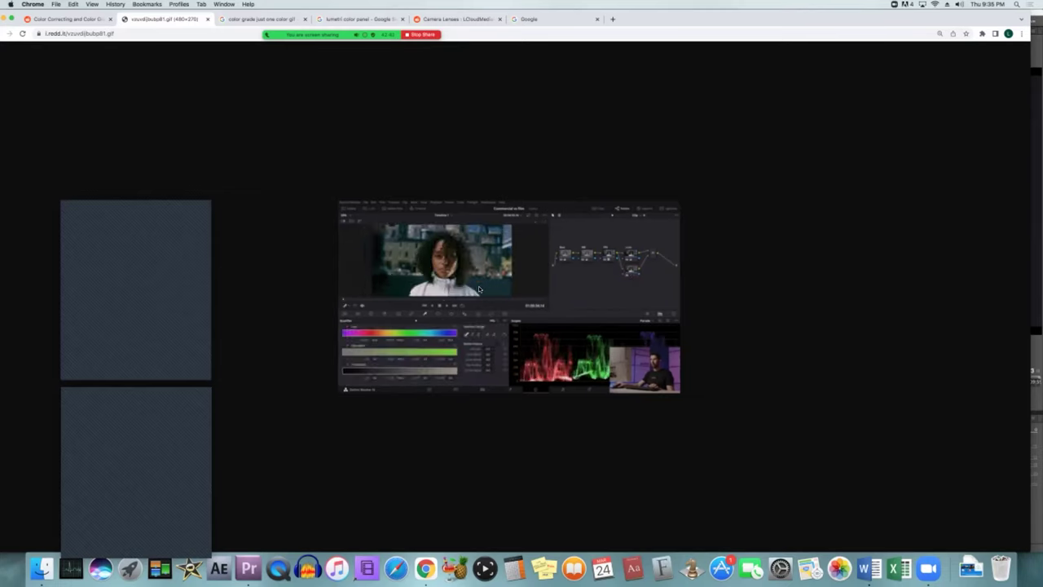
- Examine the enlarged color-isolation GIF and the image results for single-color grading and the Lumetri color panel
key(super+equal)
key(super+equal)
key(super+equal)
key(super+equal)
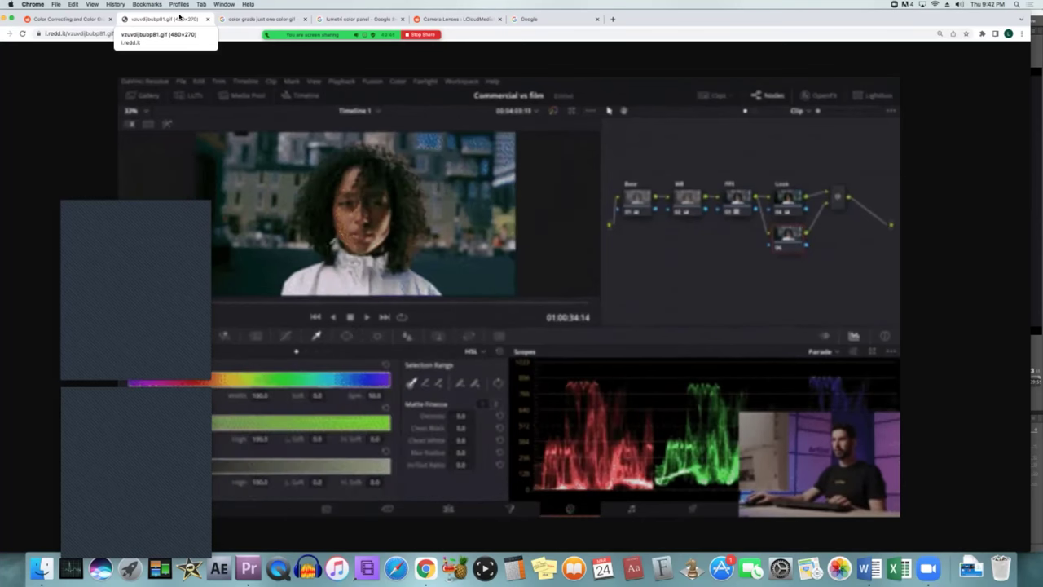
click(261, 18)
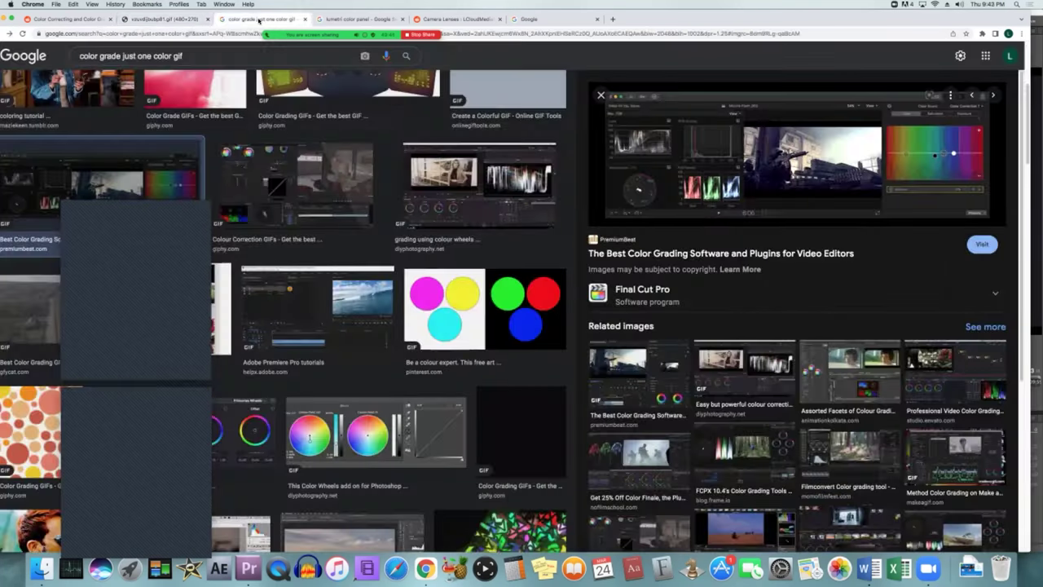
click(352, 18)
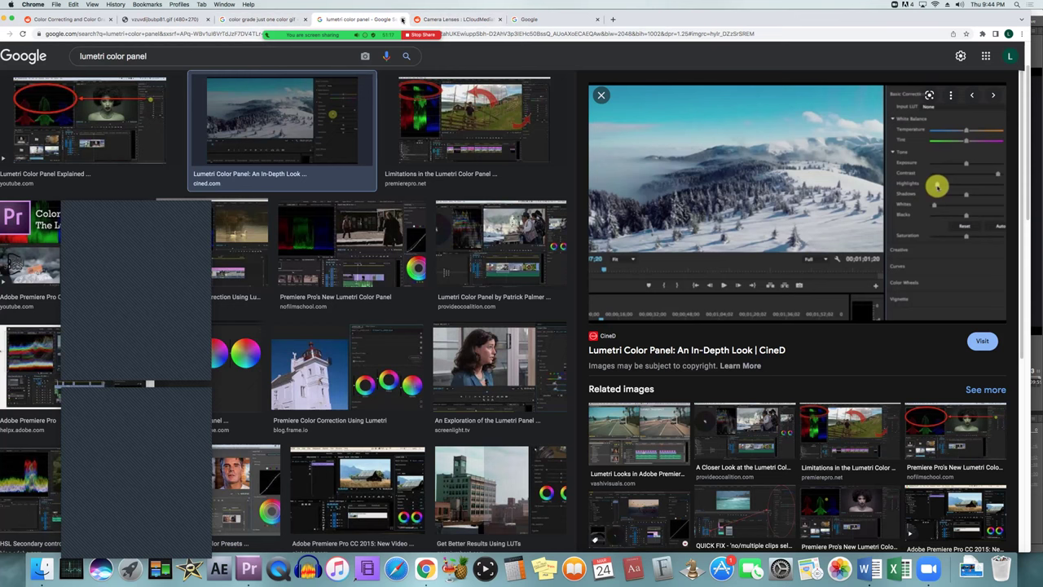
click(272, 20)
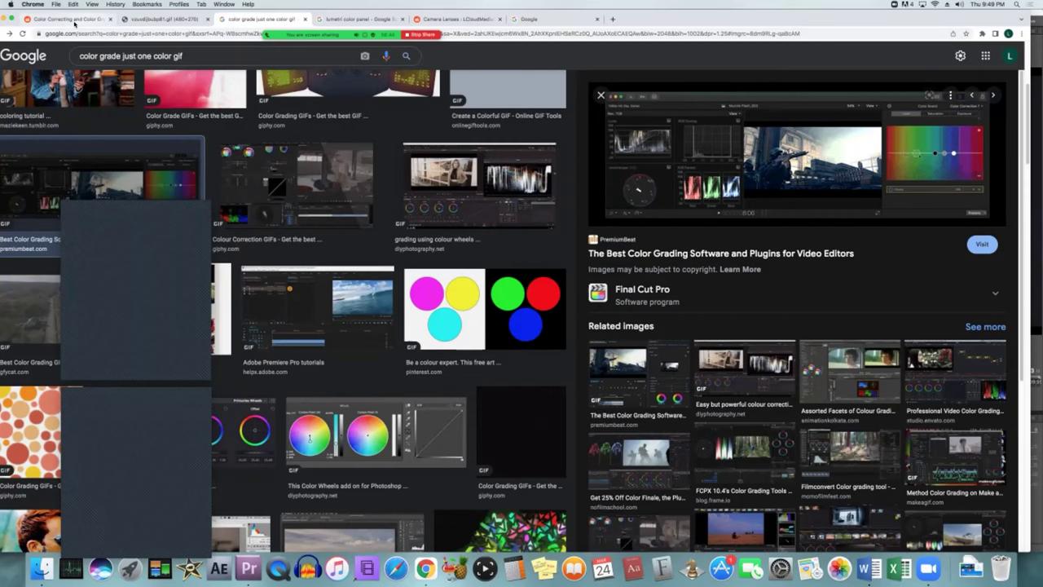
- View the GIF from the Color Correcting and Color Grading Reddit post, close its tabs, and return to the post
click(72, 19)
click(478, 239)
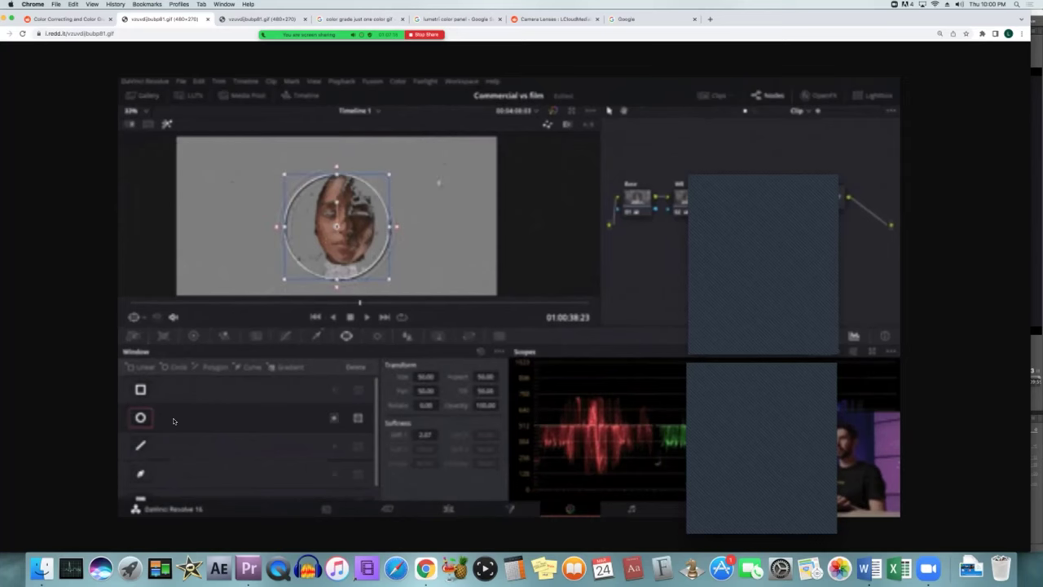
click(245, 22)
click(304, 19)
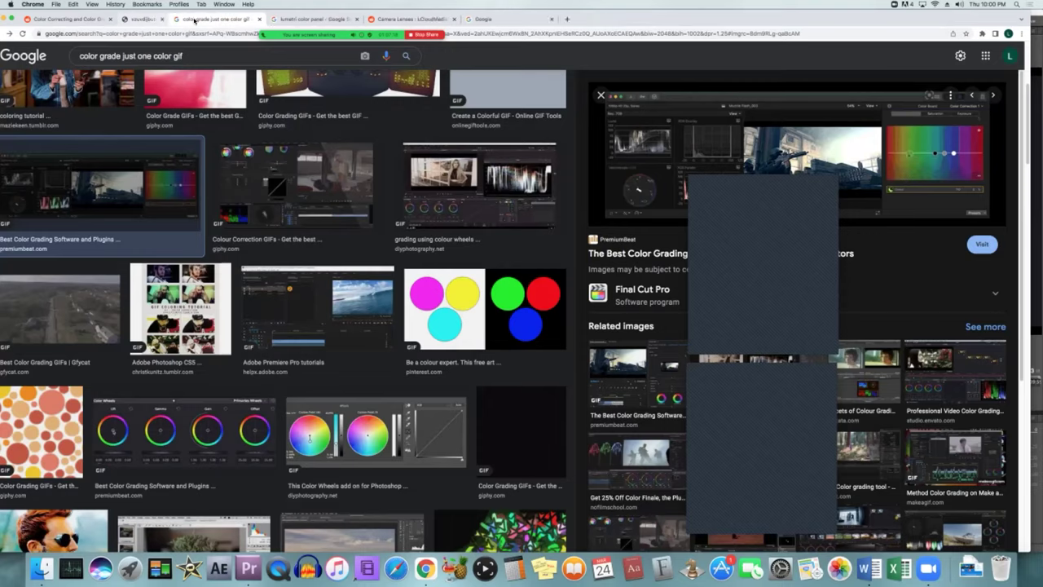
click(69, 19)
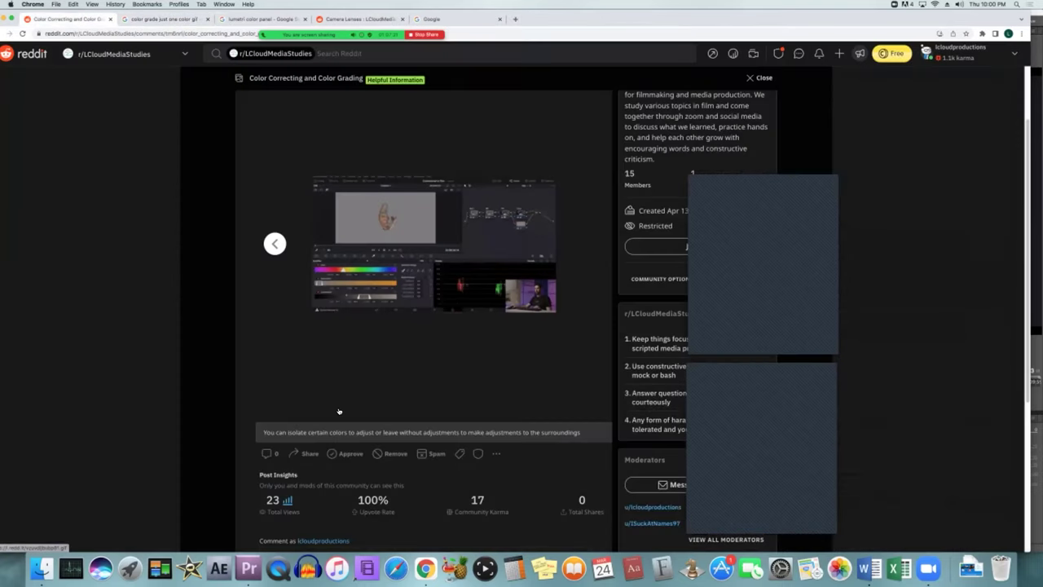
- Switch to Premiere Pro, move the chat window off the program picture, and enlarge the video scopes
click(249, 567)
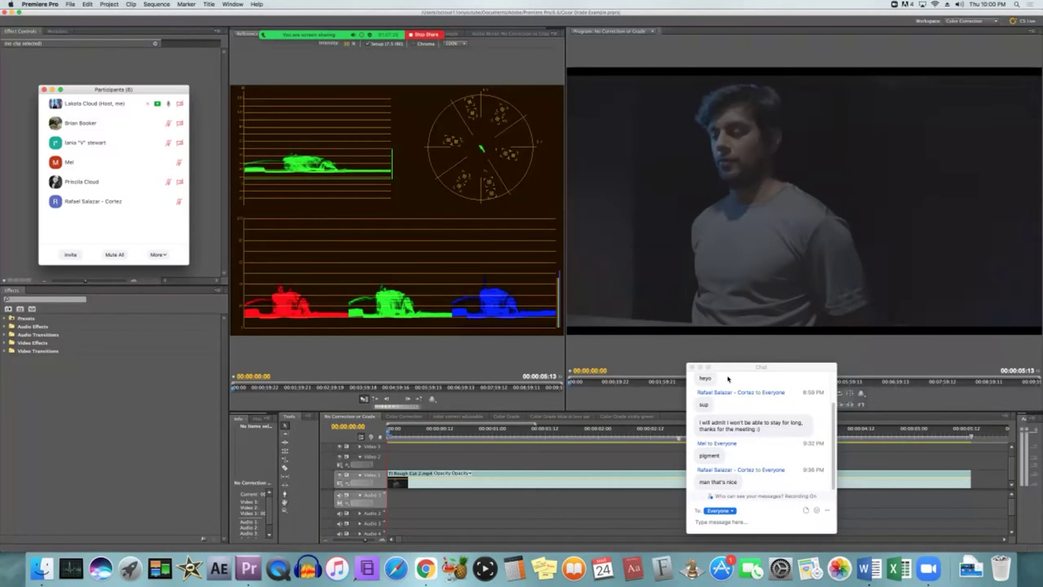
drag(731, 366, 88, 276)
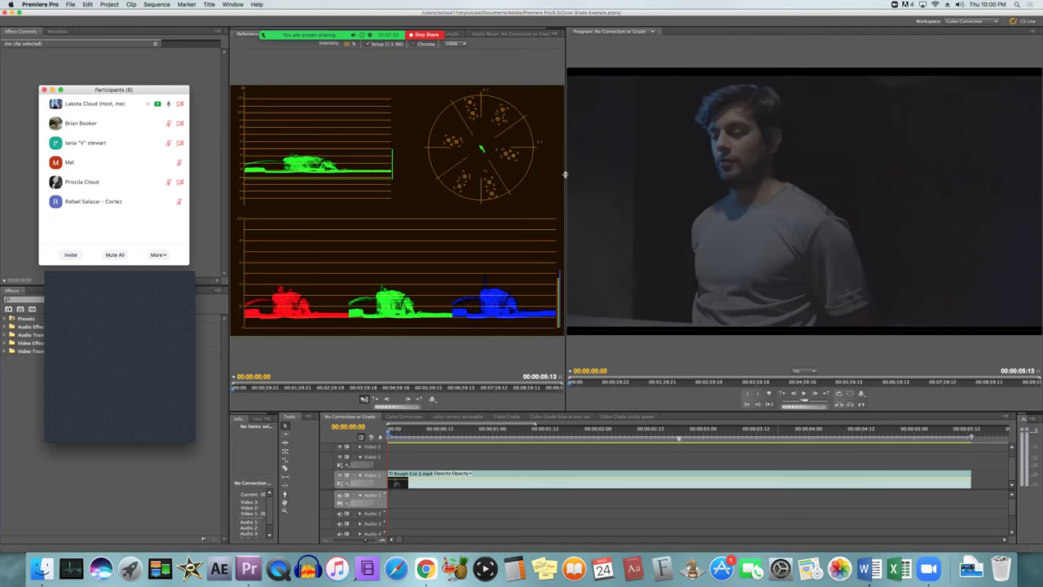
drag(565, 172, 369, 188)
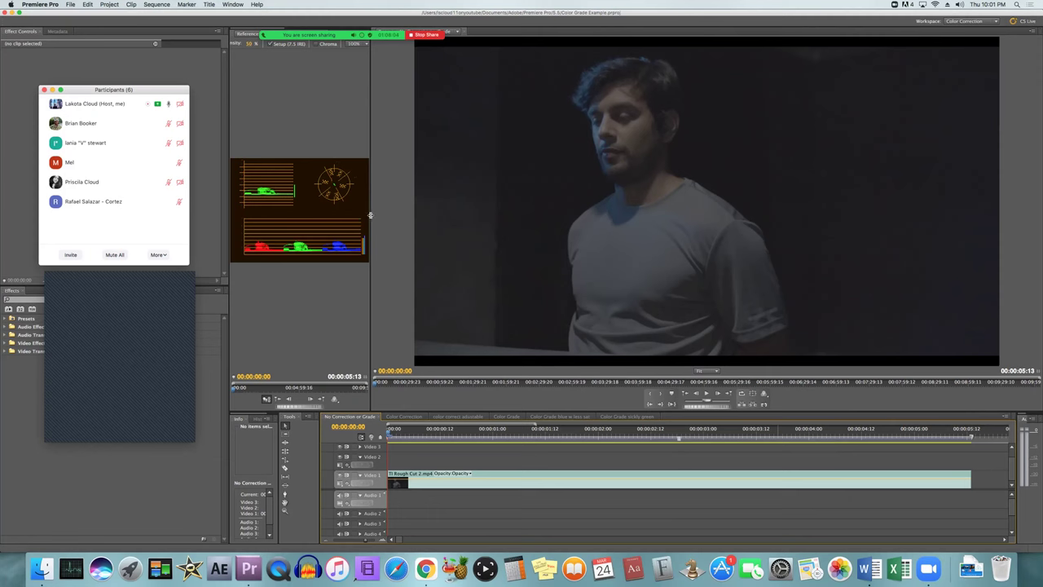
drag(370, 215, 670, 228)
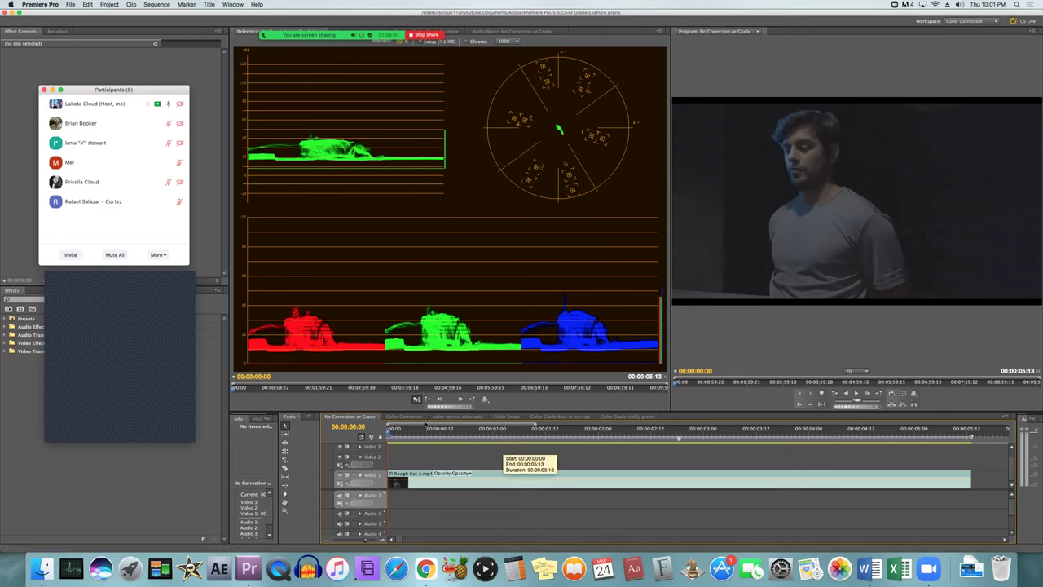
- Apply the Brightness & Contrast effect to the TI Rough Cut 2.mp4 clip in the color correct adustable sequence
click(450, 418)
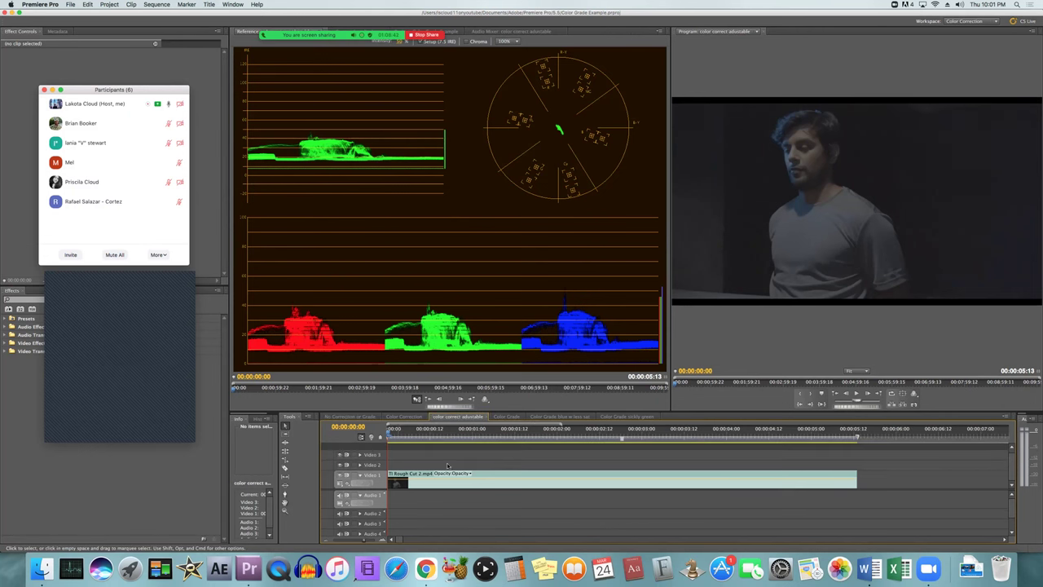
click(524, 480)
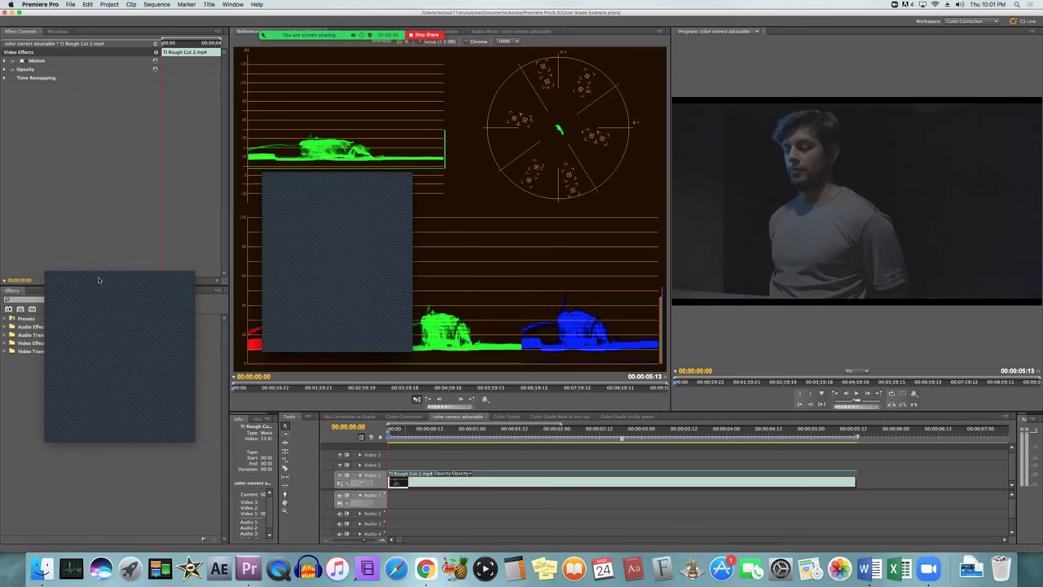
click(6, 351)
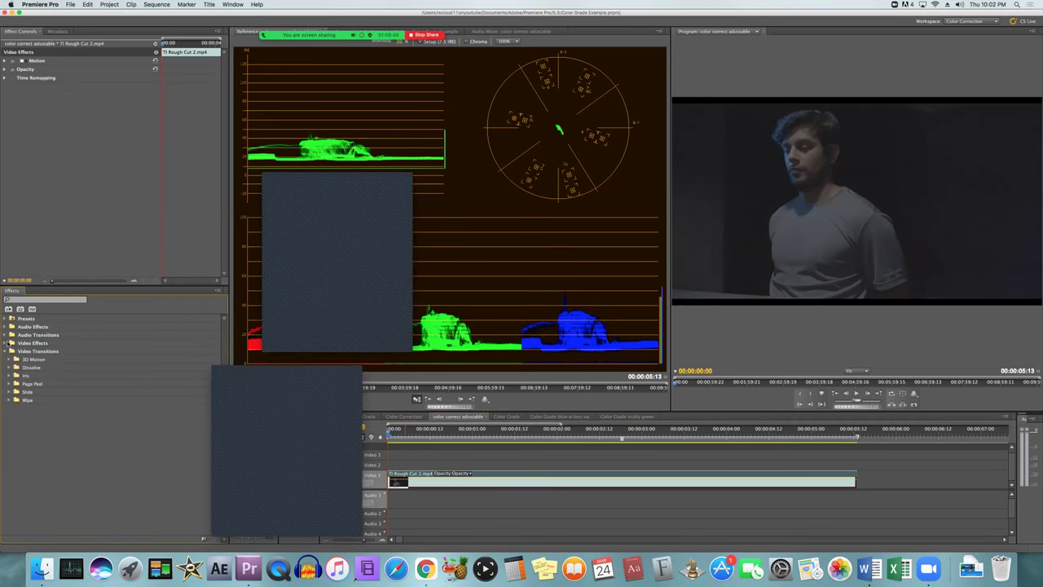
click(5, 343)
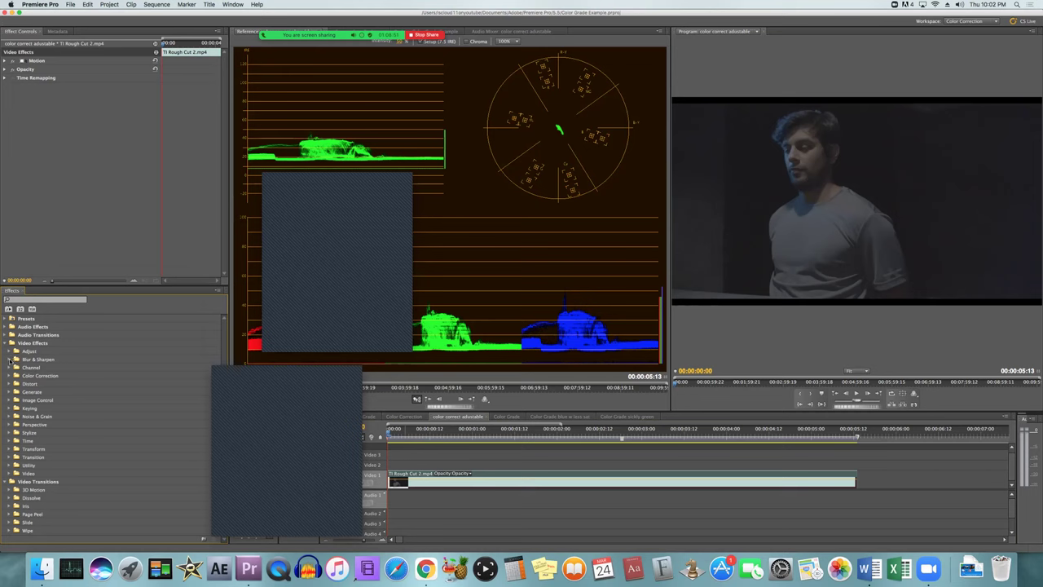
click(12, 376)
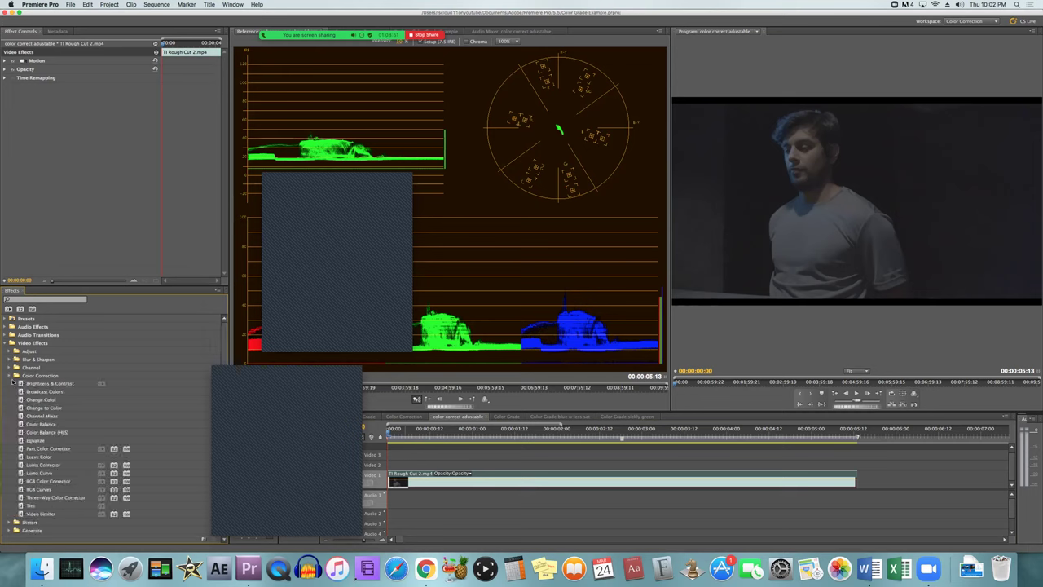
drag(49, 383, 570, 481)
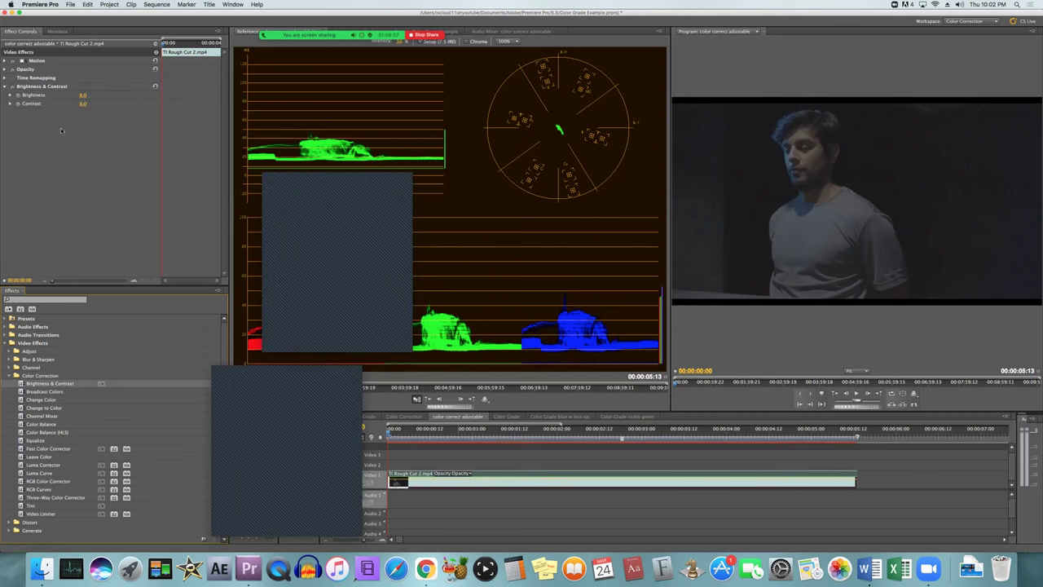
- Lower the clip's Brightness to -28 to view the darker picture enlarged, and reset it to 0
mouse_move(83, 94)
mouse_down()
mouse_move(57, 94)
mouse_move(90, 95)
mouse_move(81, 95)
mouse_up()
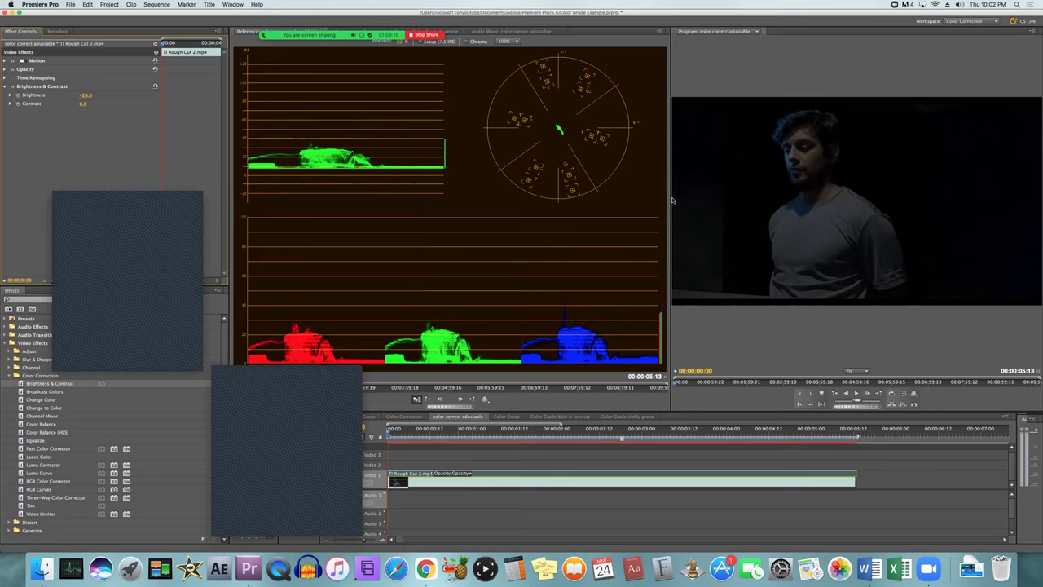
drag(672, 199, 421, 187)
drag(80, 97, 88, 95)
click(88, 95)
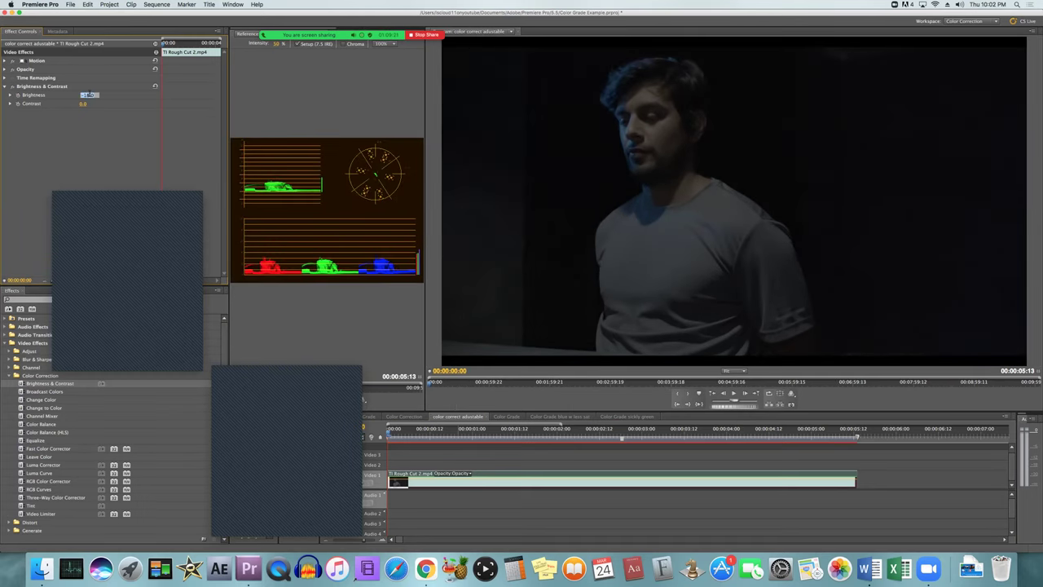
text(0)
key(Return)
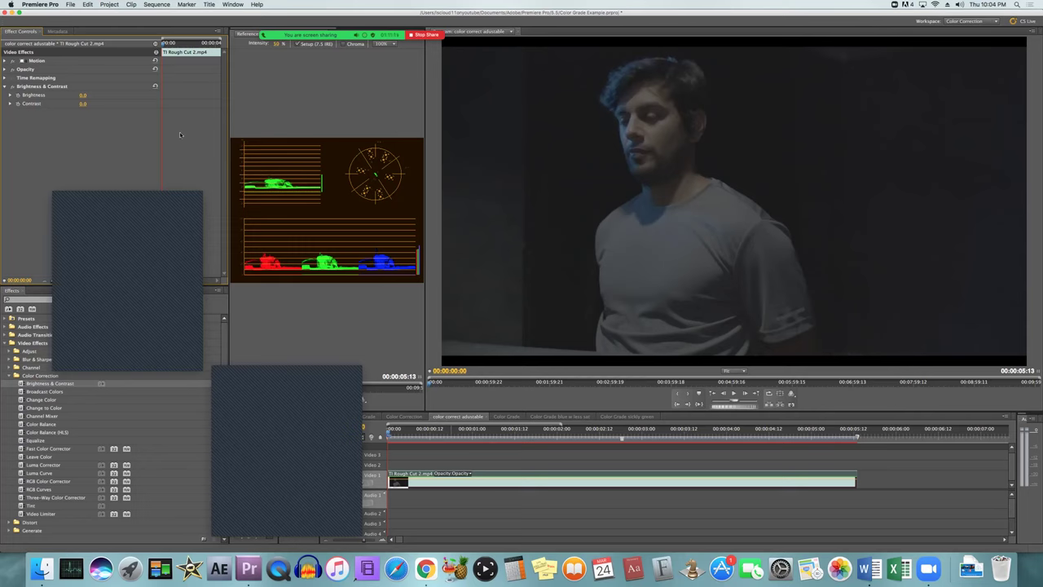
mouse_move(84, 94)
mouse_down()
mouse_move(64, 95)
mouse_move(104, 94)
mouse_up()
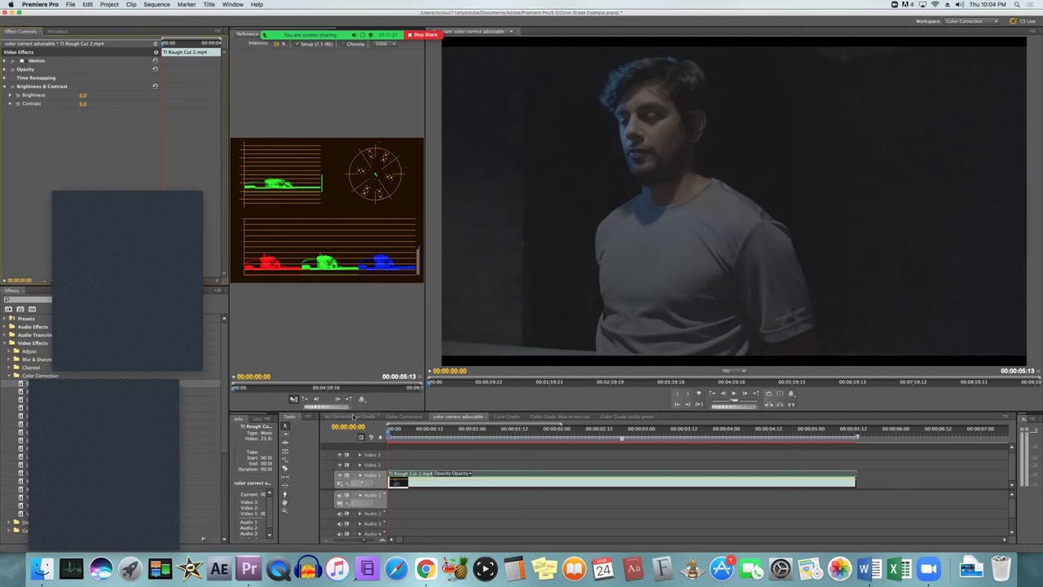
- Examine the enlarged scopes and picture of the No Correction or Grade sequence
click(350, 416)
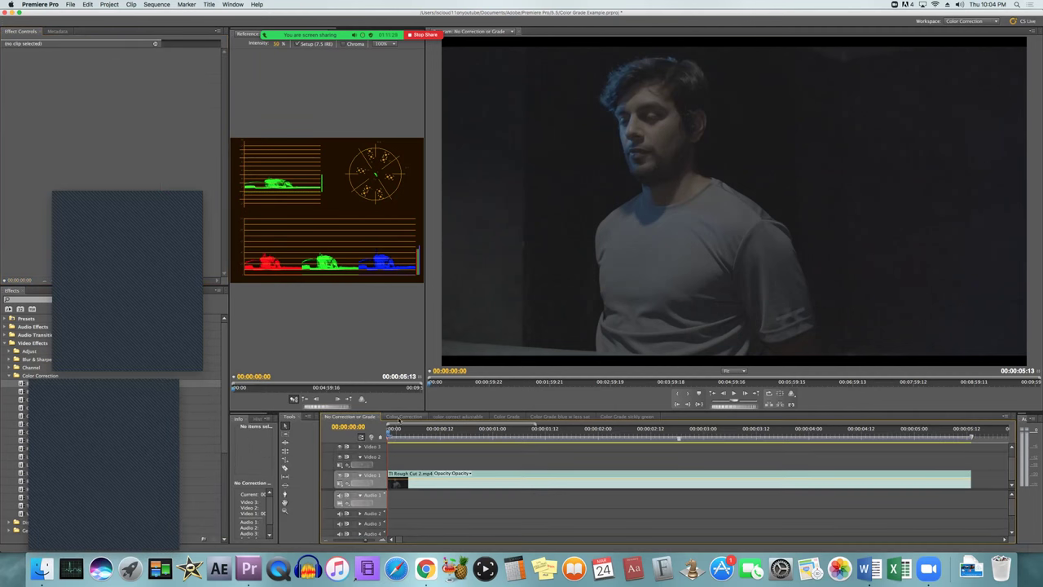
drag(423, 260, 653, 254)
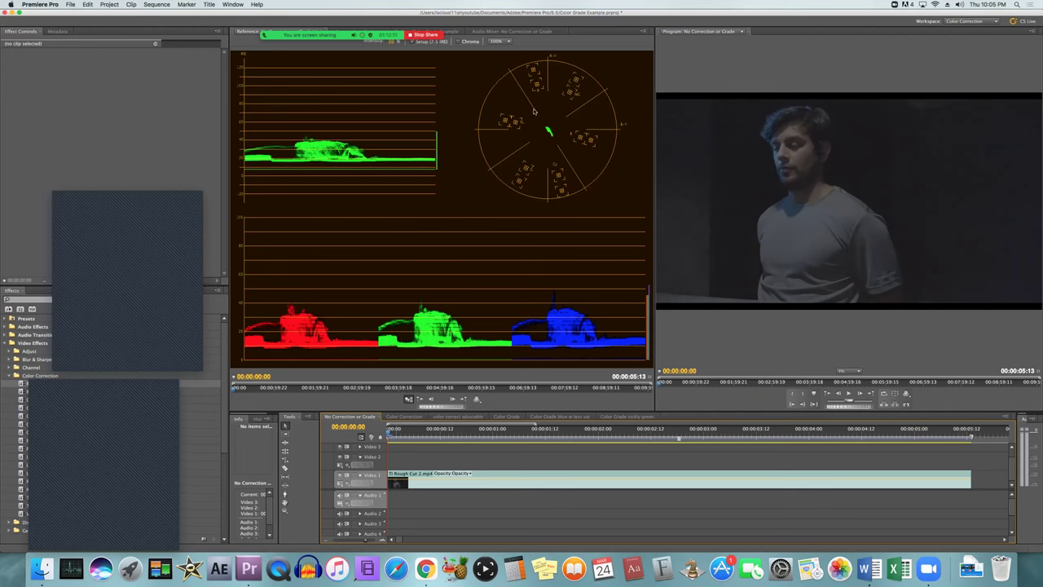
drag(654, 158, 724, 163)
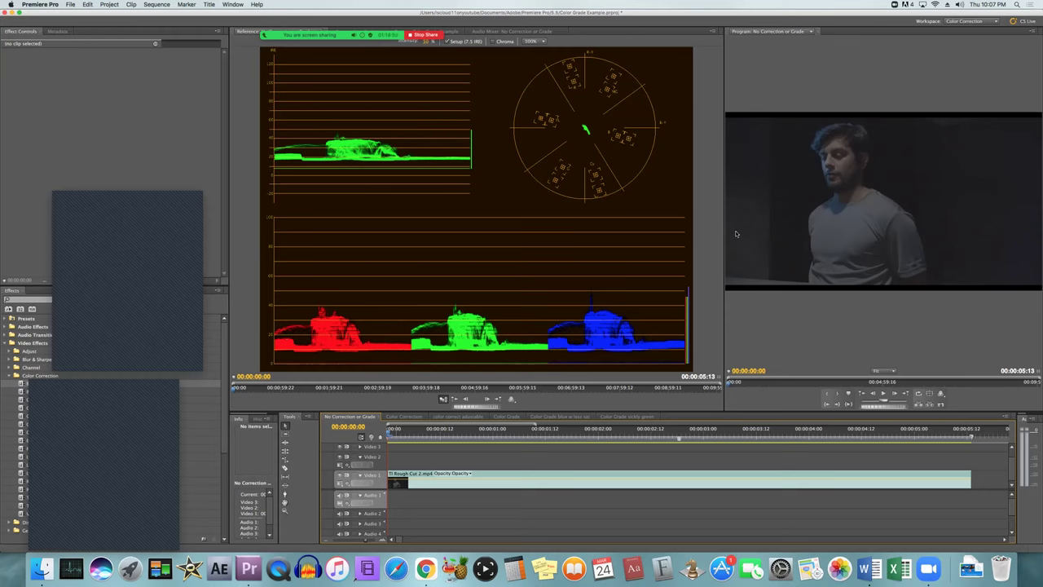
drag(723, 231, 344, 232)
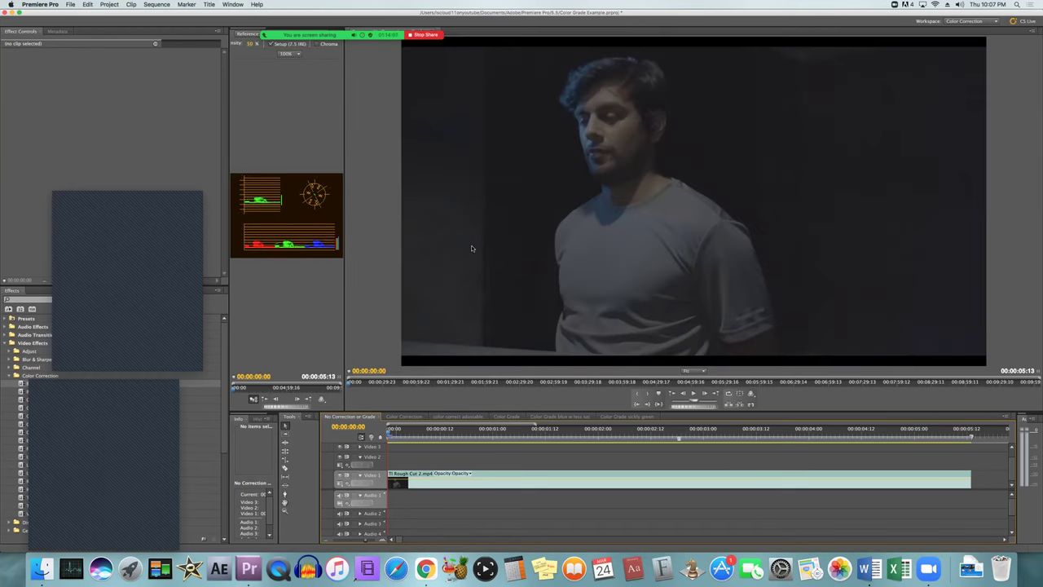
drag(344, 220, 611, 218)
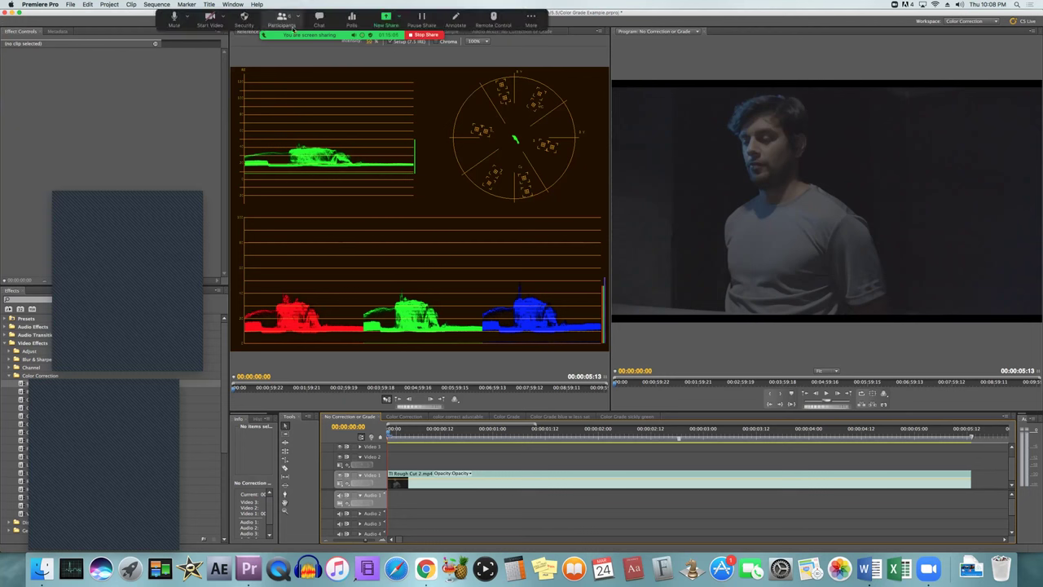
- Raise the color correct adustable clip's Brightness to 100 to inspect the enlarged scopes, and reset it to 0
click(453, 417)
drag(82, 96, 167, 95)
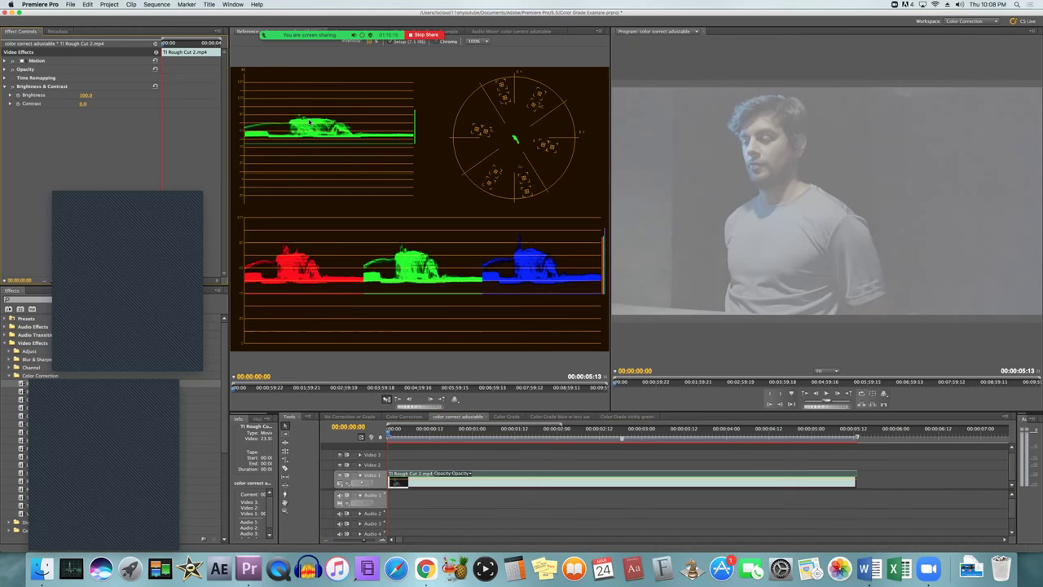
drag(611, 144, 701, 144)
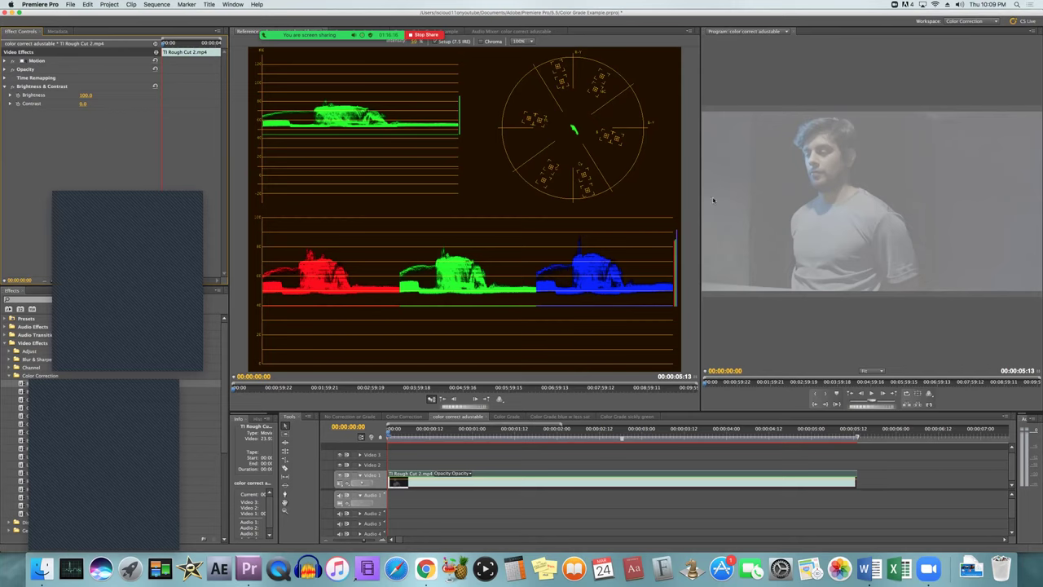
click(85, 95)
text(15)
key(Return)
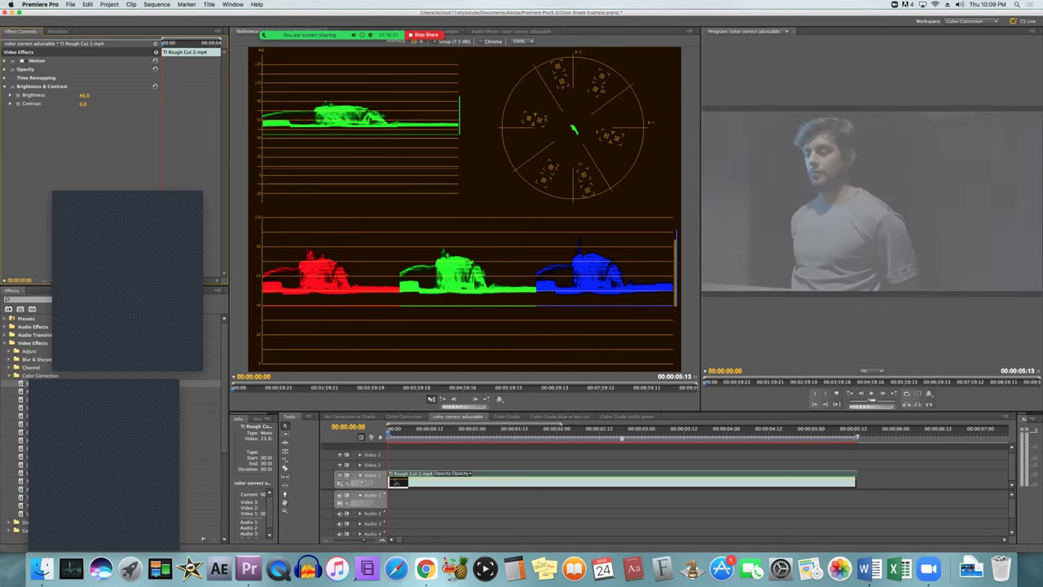
drag(84, 95, 69, 95)
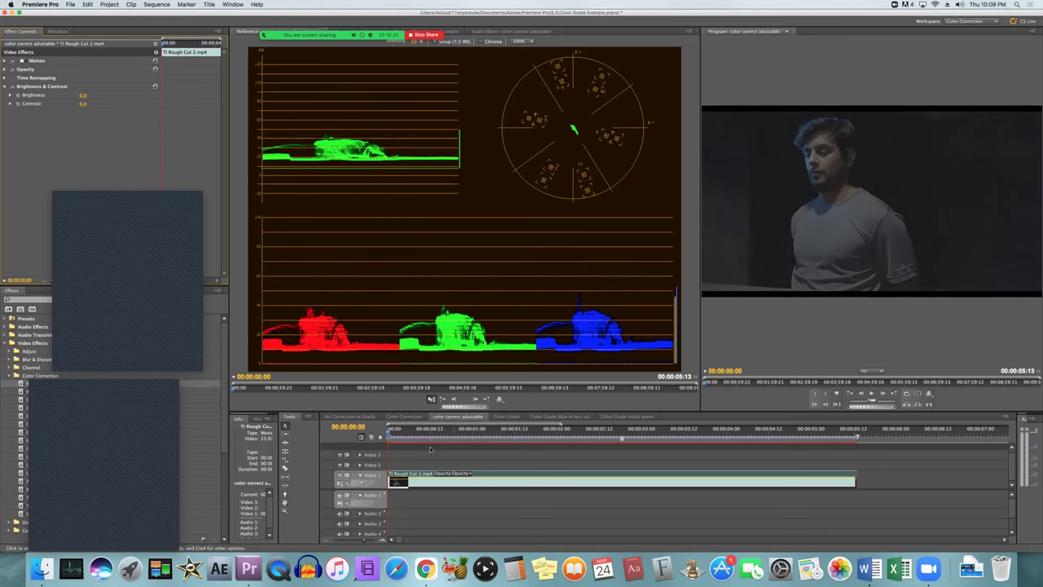
- Compare the No Correction or Grade and Color Correction sequences in an enlarged program picture
click(391, 417)
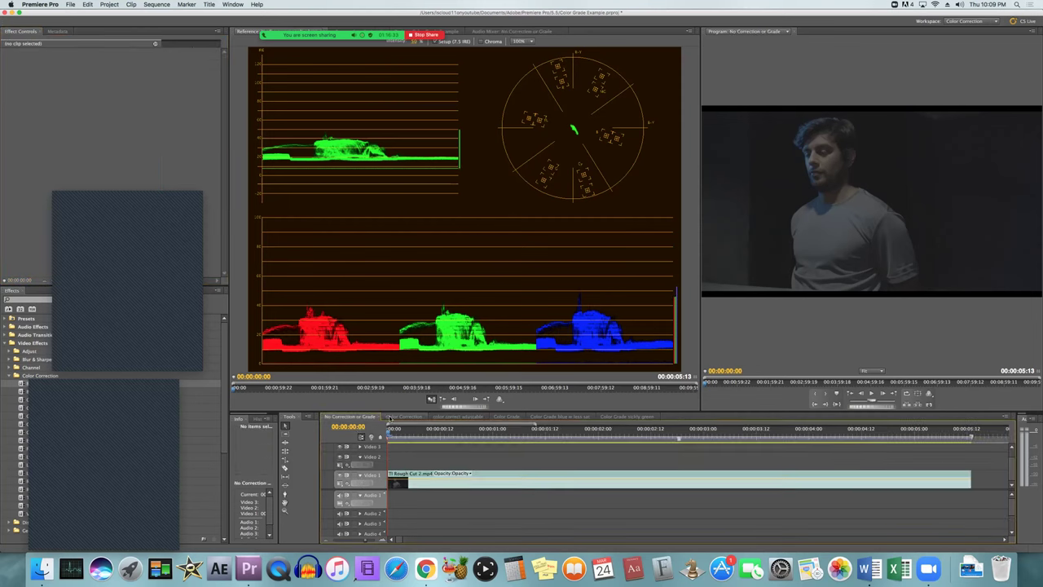
drag(700, 212, 394, 218)
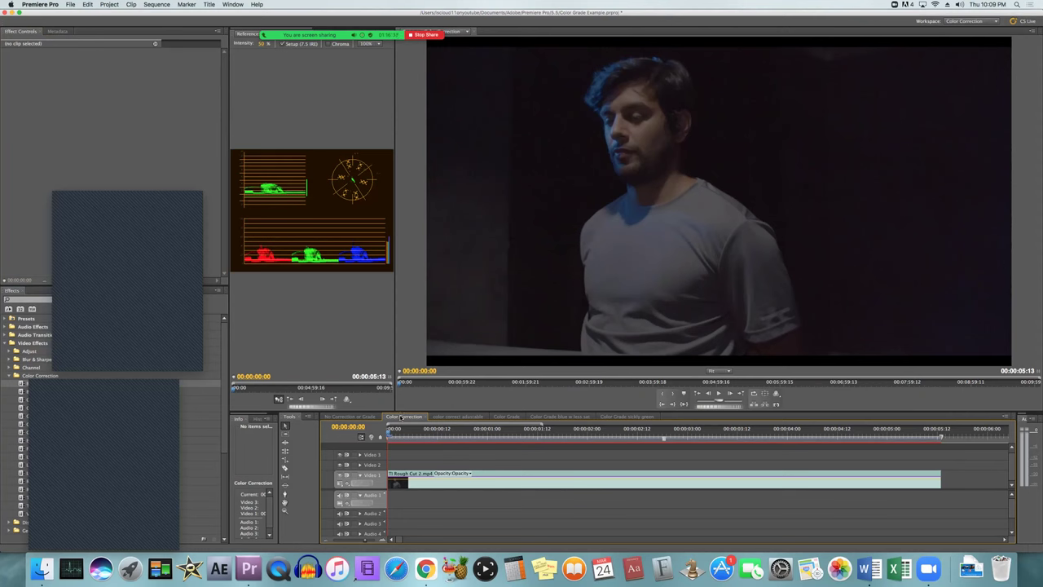
click(348, 417)
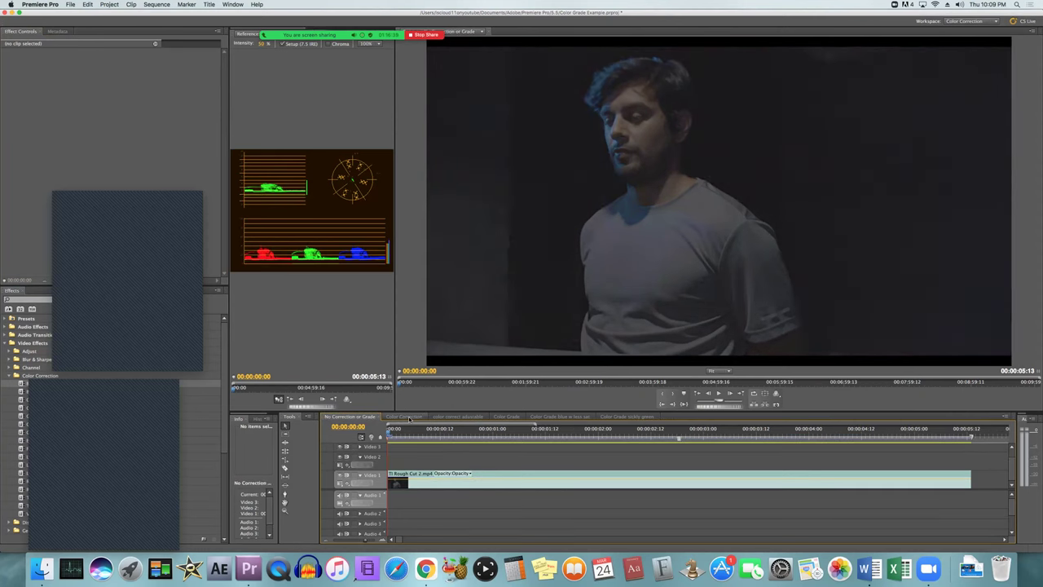
click(405, 417)
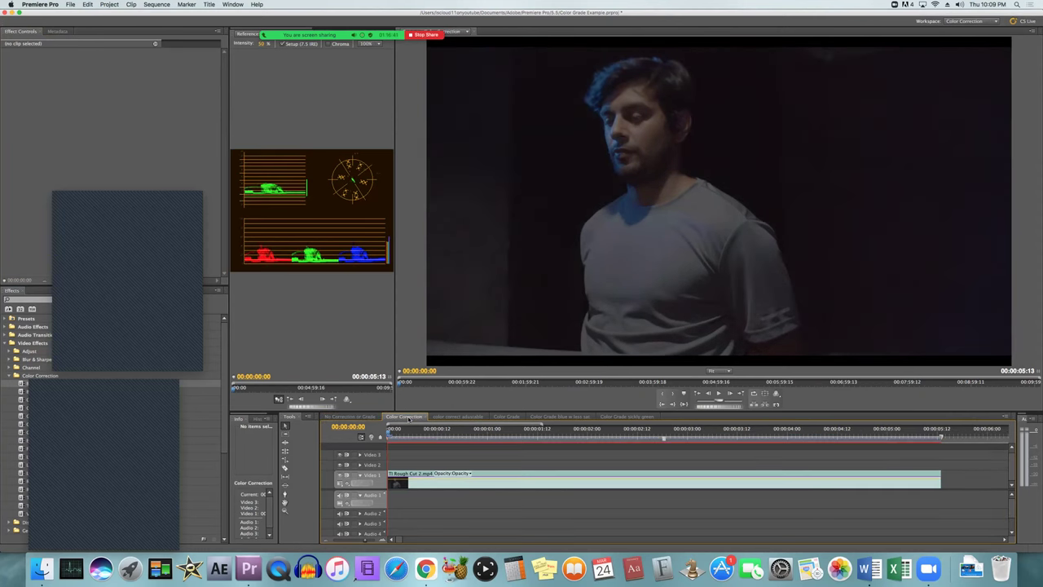
click(351, 417)
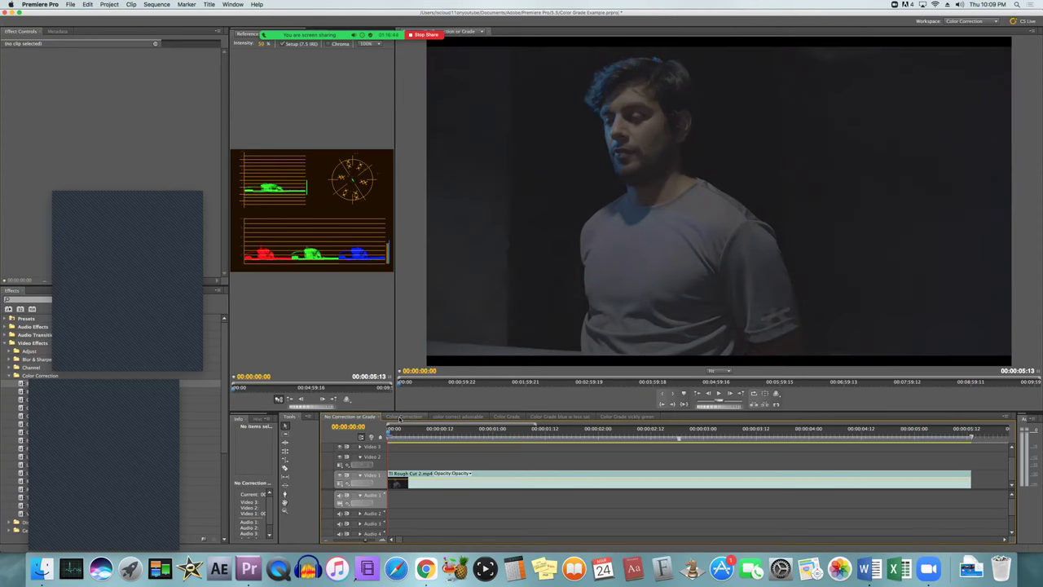
- Switch between the Color Correction and No Correction or Grade sequences, ending on Color Correction
click(403, 418)
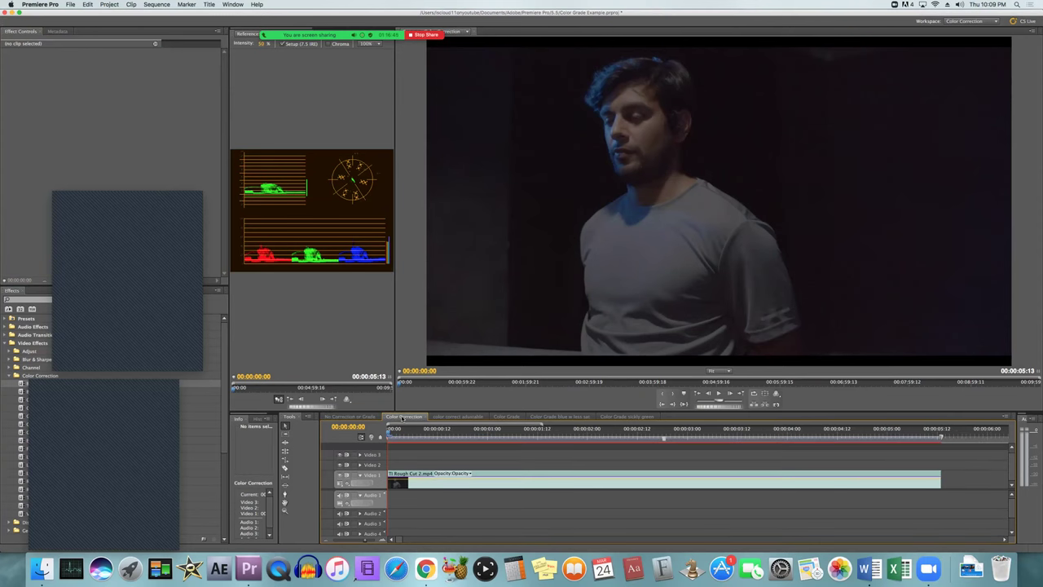
click(350, 417)
click(403, 418)
mouse_move(261, 36)
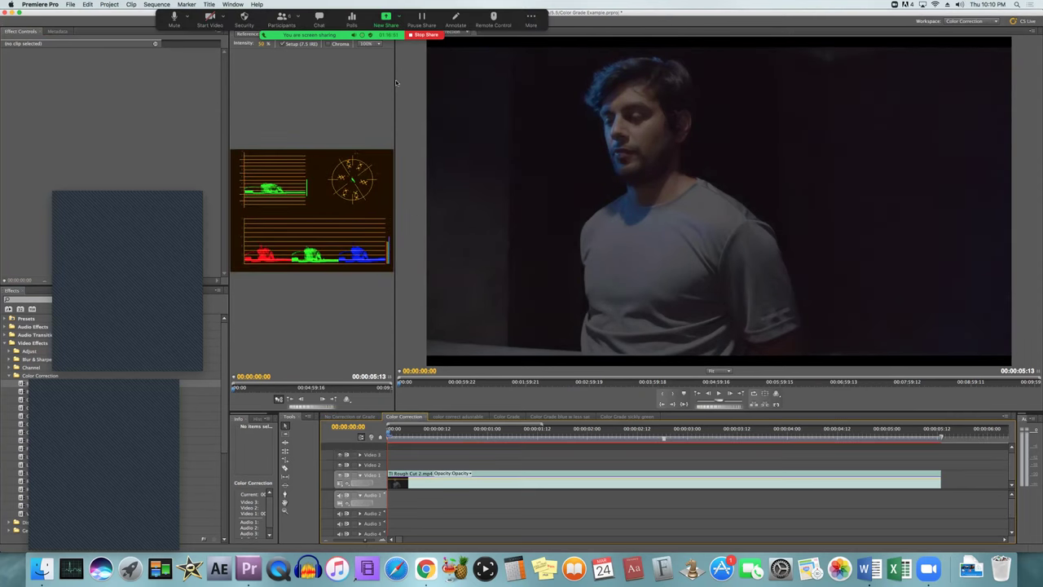
- Review the Brightness & Contrast settings of the TI Rough Cut 2.mp4 clip in the Color Correction sequence
click(479, 476)
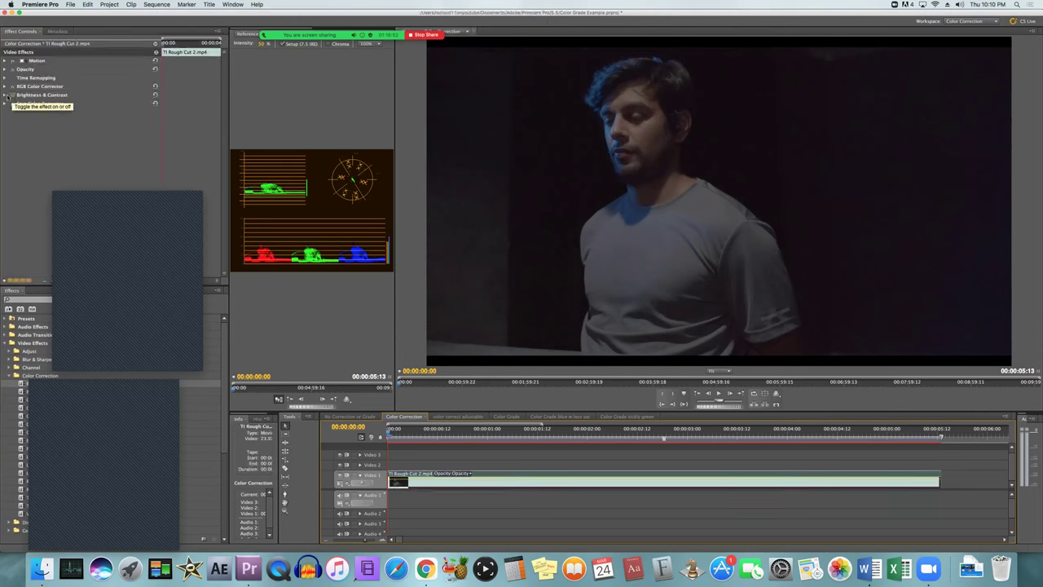
click(5, 95)
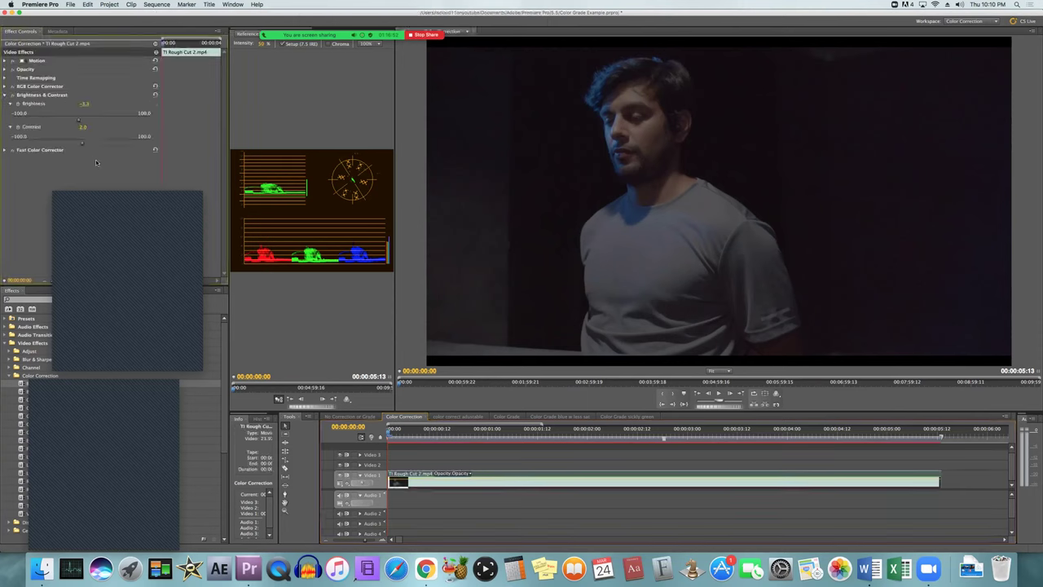
drag(88, 111, 92, 111)
click(5, 95)
- Examine the clip's RGB Color Corrector settings, from tonal range to the RGB gamma, pedestal and gain values
click(5, 86)
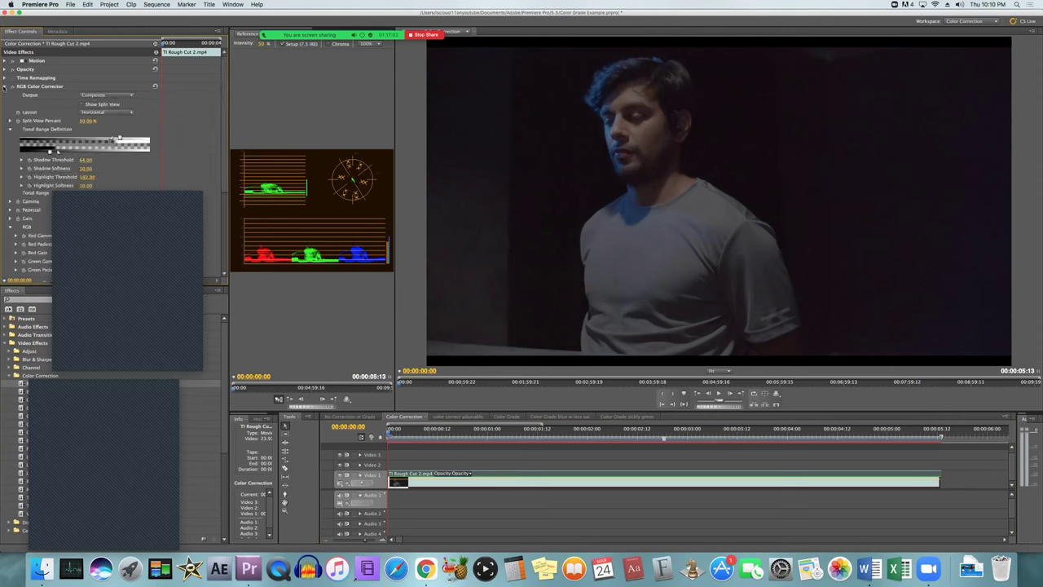
scroll(130, 140, down, 5)
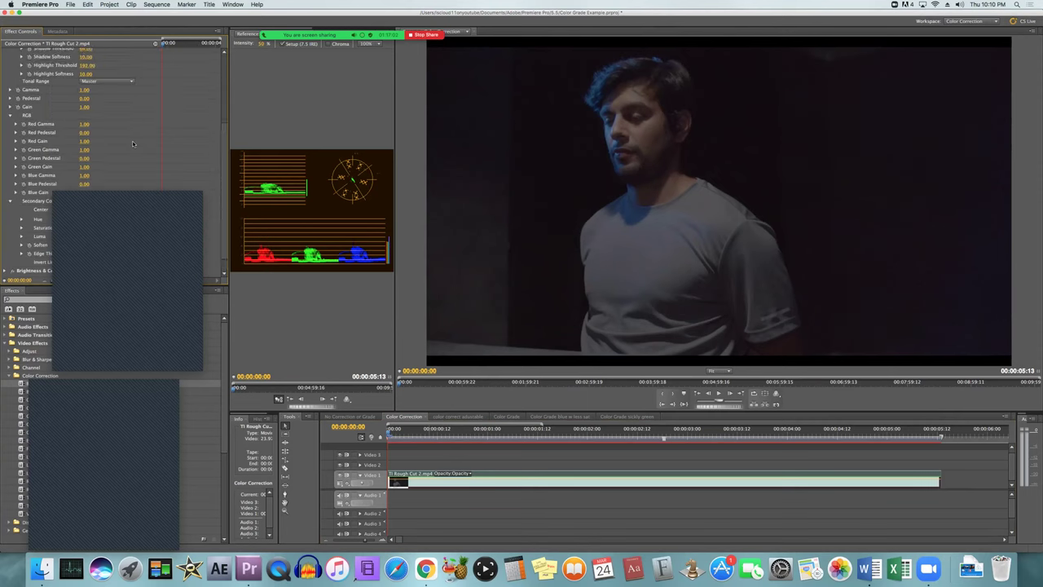
scroll(134, 140, up, 3)
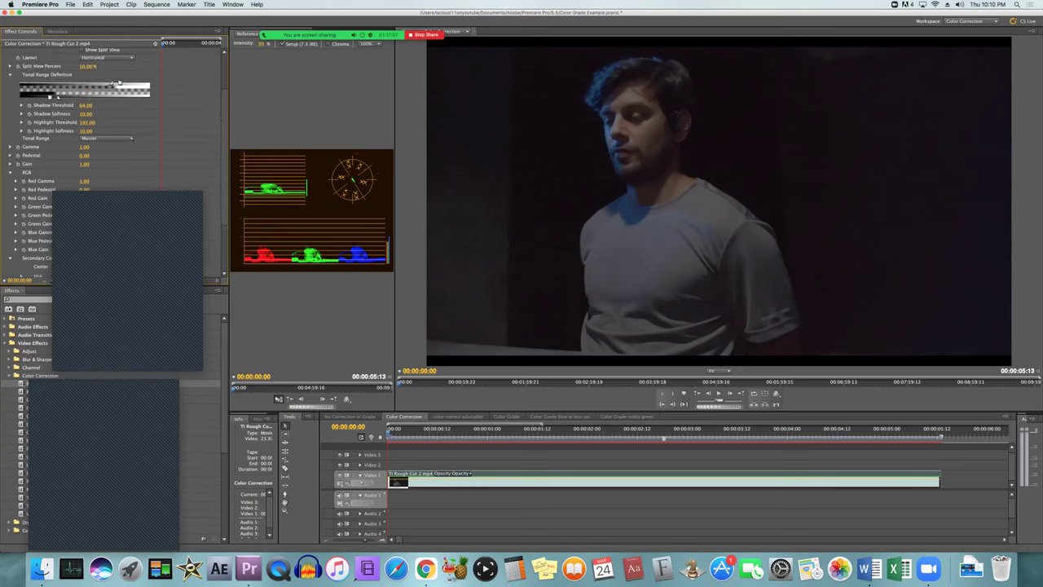
scroll(136, 140, down, 4)
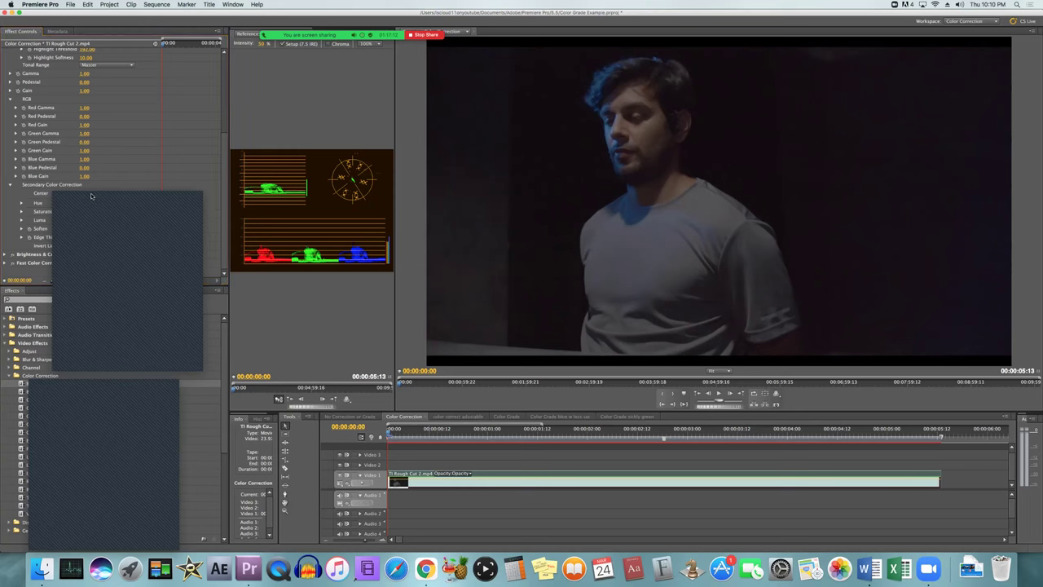
scroll(107, 238, up, 5)
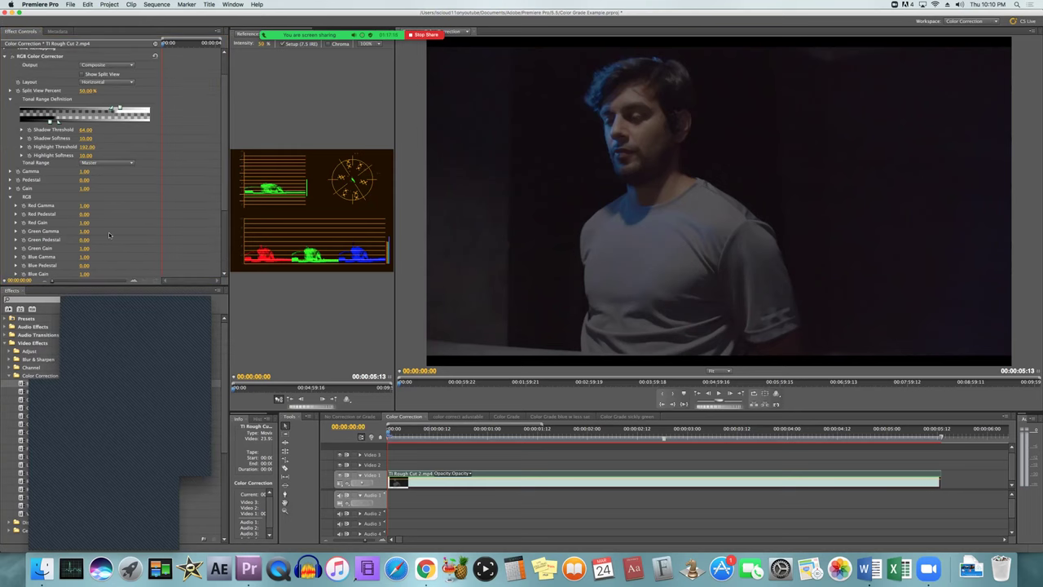
scroll(109, 234, up, 2)
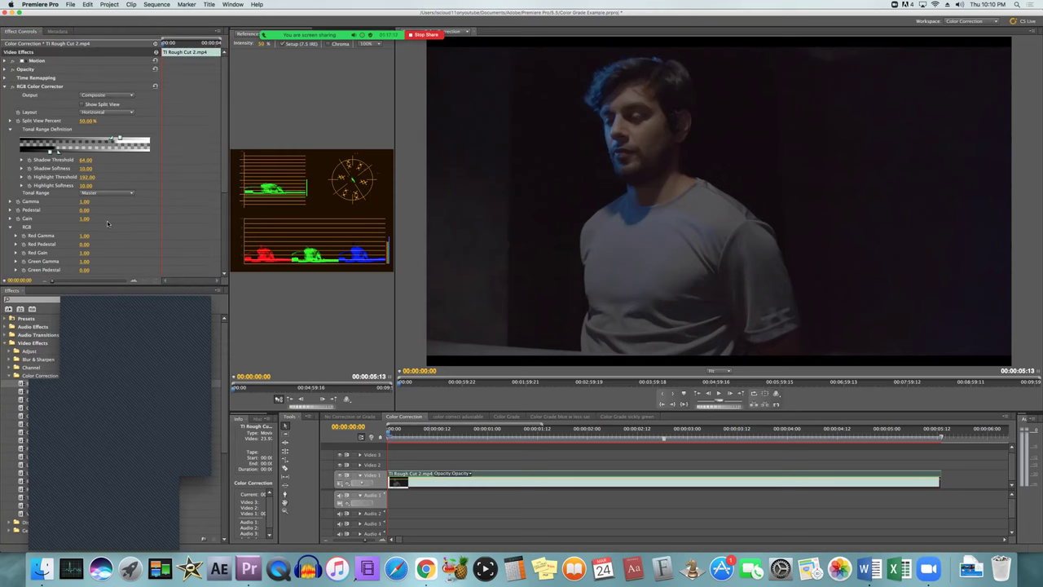
scroll(48, 213, down, 1)
scroll(18, 203, down, 5)
scroll(104, 145, down, 1)
scroll(171, 196, up, 6)
click(9, 86)
- Examine the clip's Fast Color Corrector settings, including the color wheel, balance, saturation and input and output levels
click(3, 103)
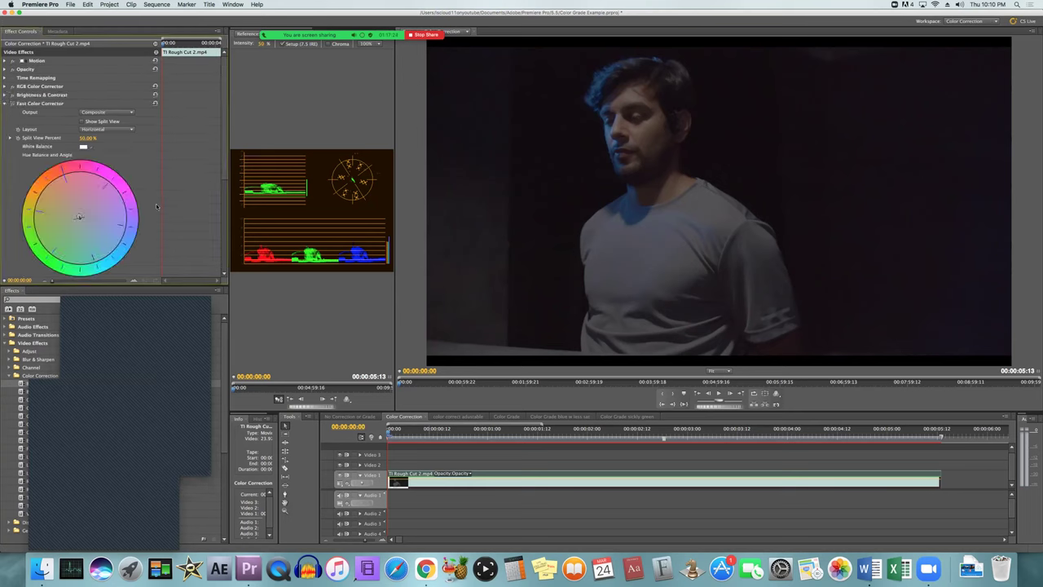
scroll(163, 200, down, 4)
scroll(163, 200, down, 2)
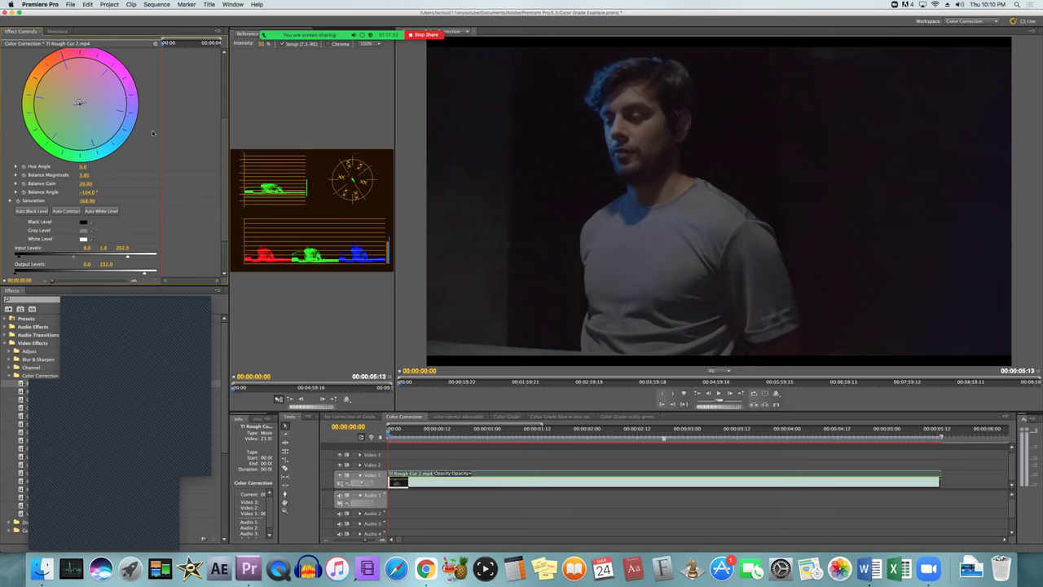
scroll(163, 131, down, 3)
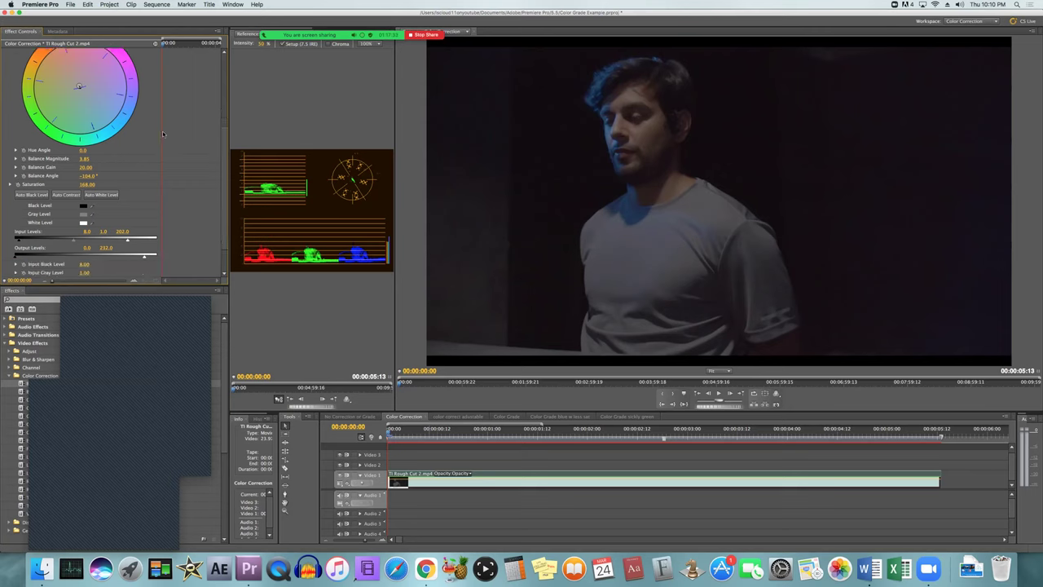
scroll(164, 133, down, 1)
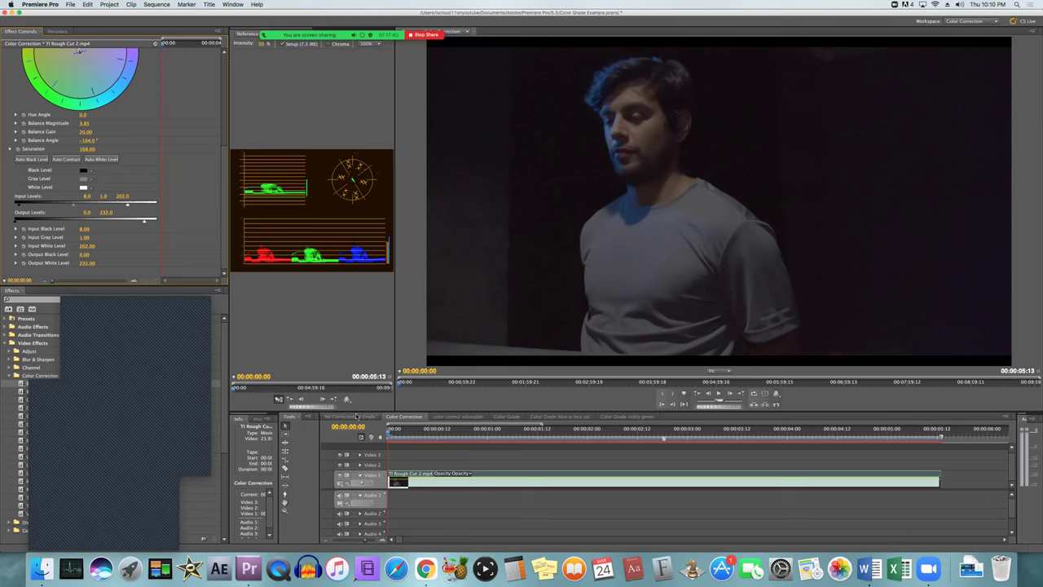
- Compare the Color Correction picture with the No Correction or Grade and Color Grade sequences, ending on Color Grade
click(357, 416)
click(398, 417)
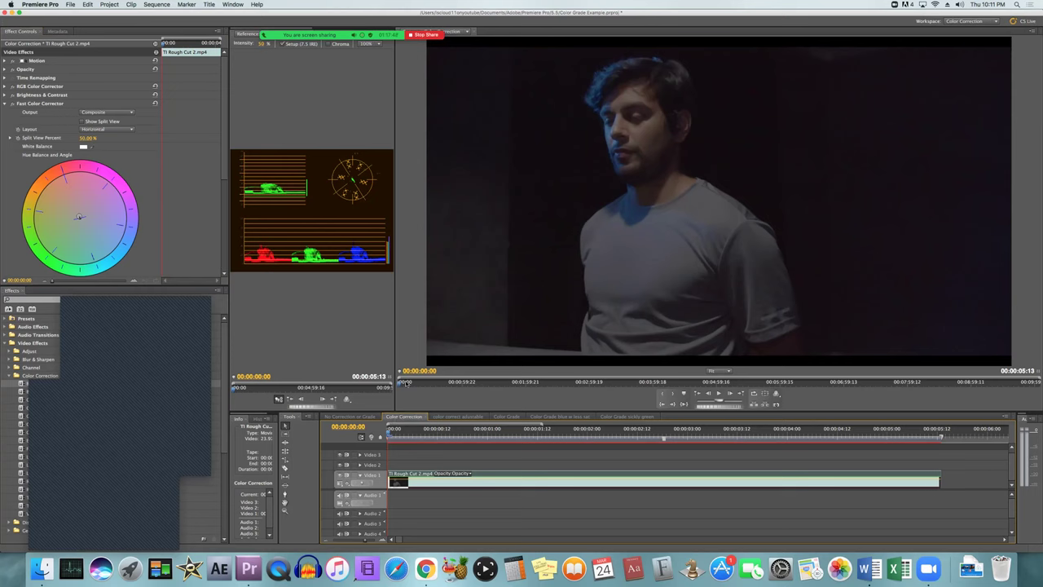
click(506, 417)
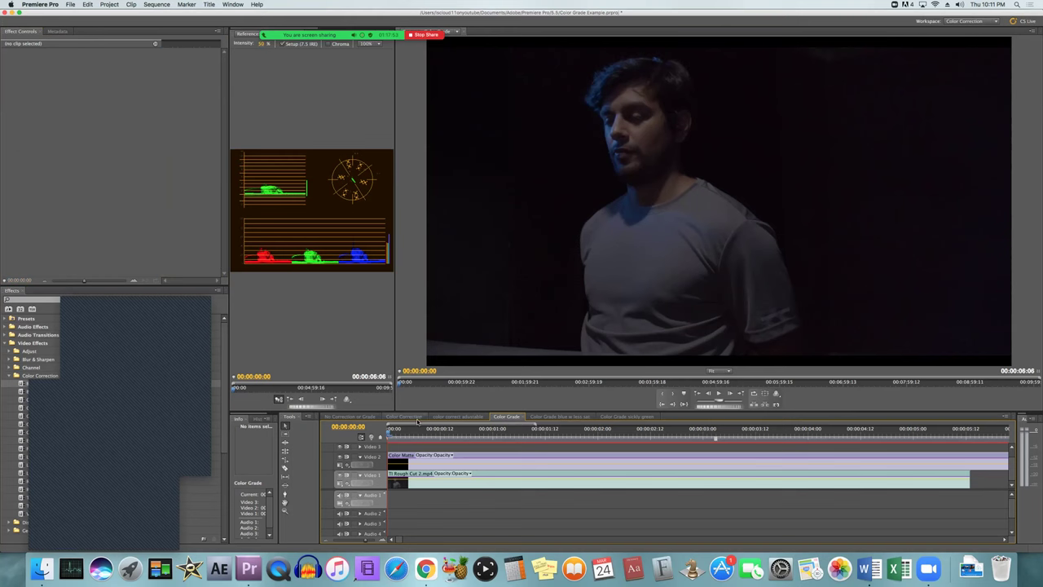
click(411, 417)
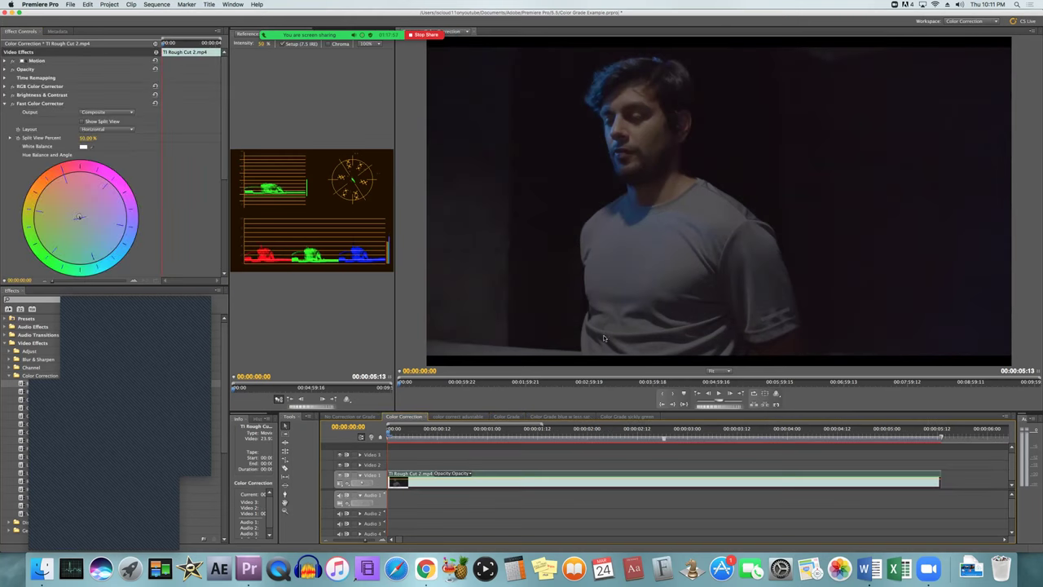
click(511, 417)
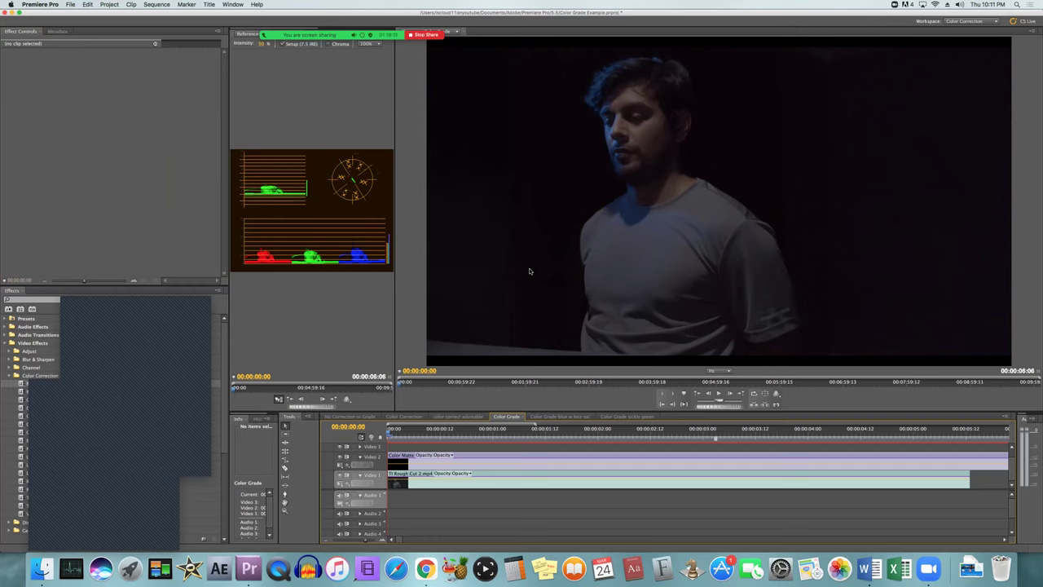
click(404, 416)
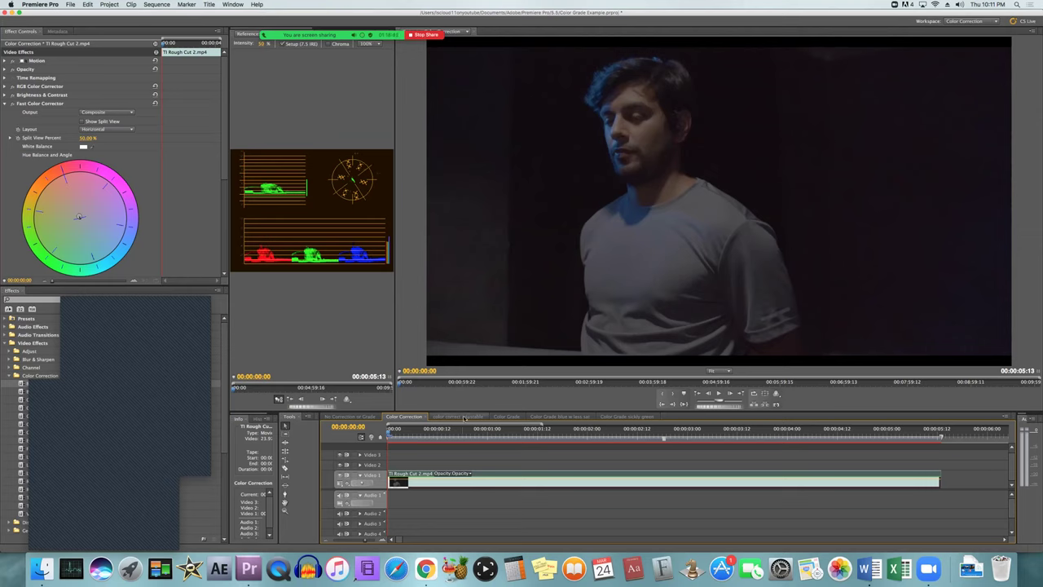
click(506, 416)
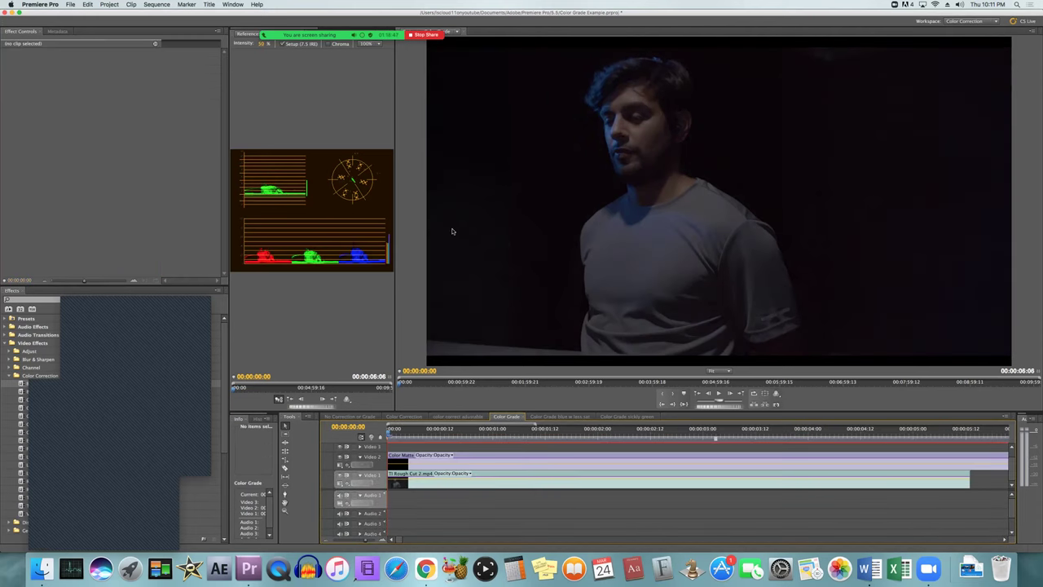
- Inspect the outline of the Color Matte clip's Eight-Point Garbage Matte with the program picture at 50%
click(474, 461)
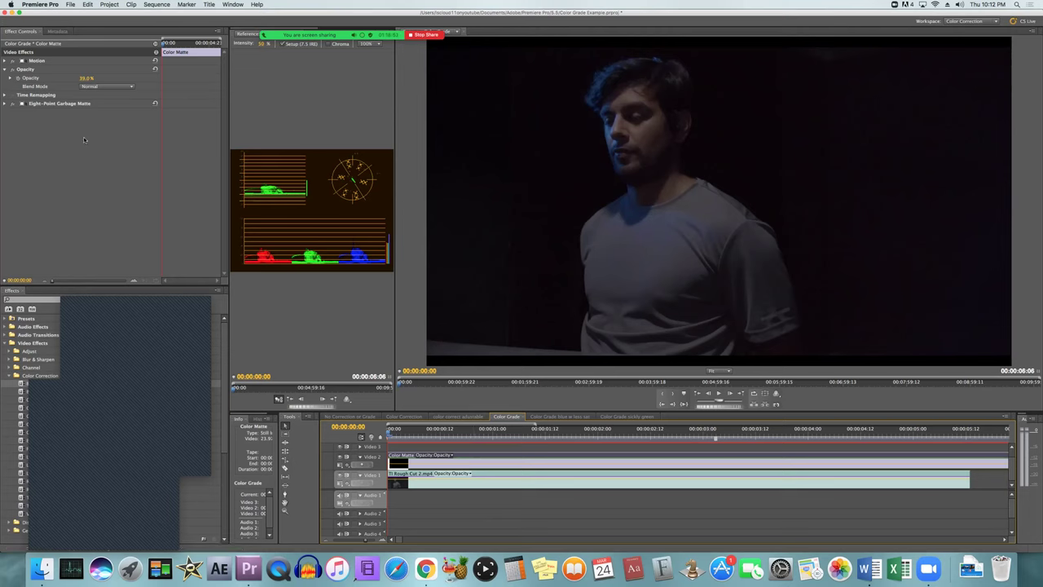
click(24, 104)
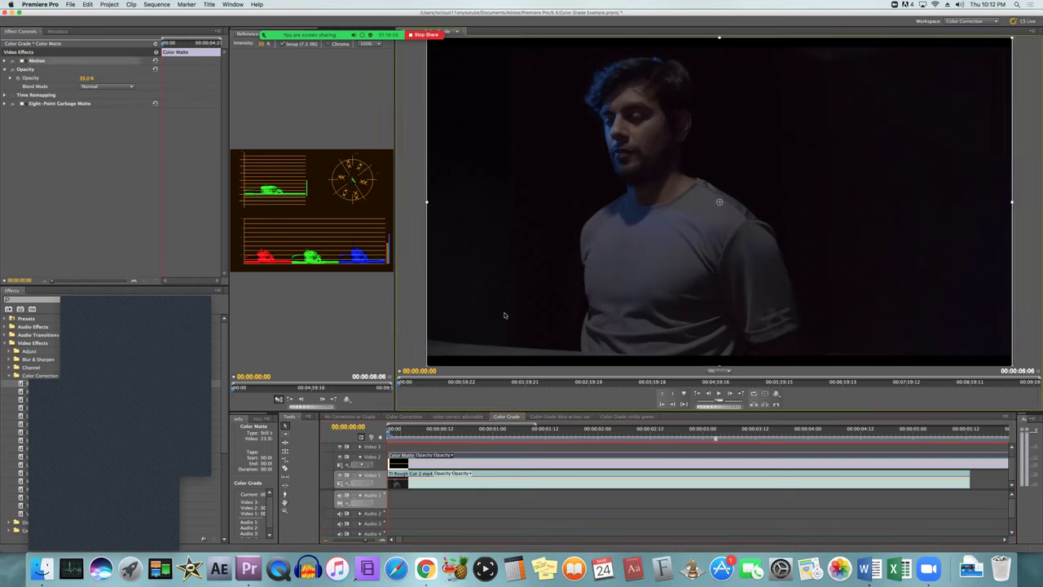
click(22, 104)
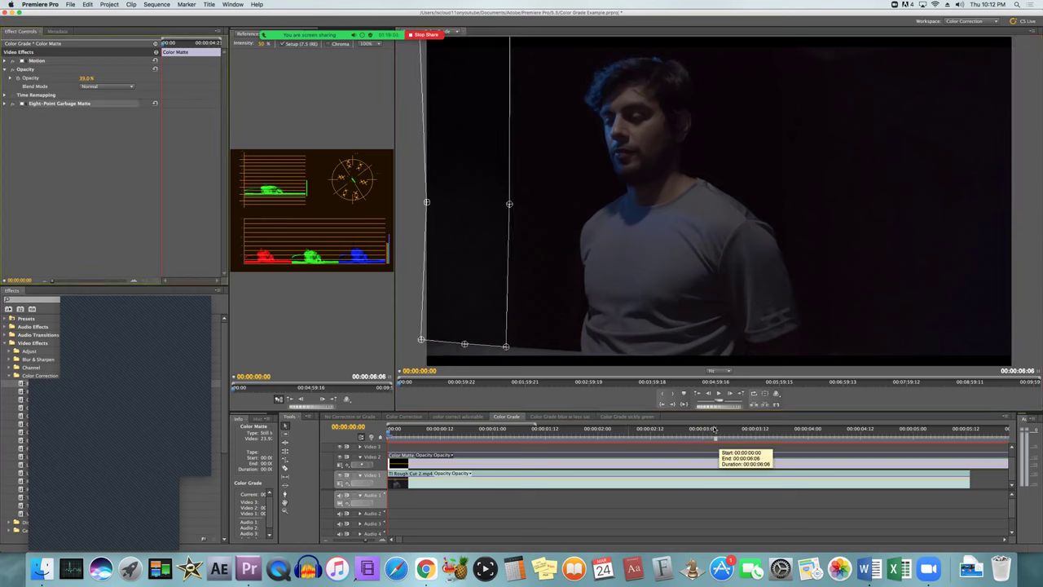
click(720, 371)
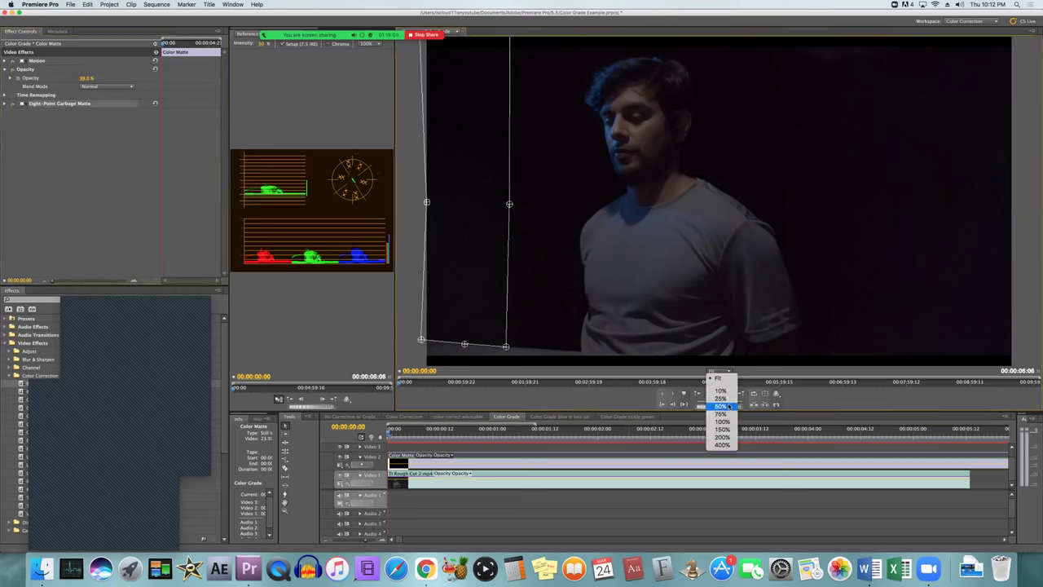
click(728, 406)
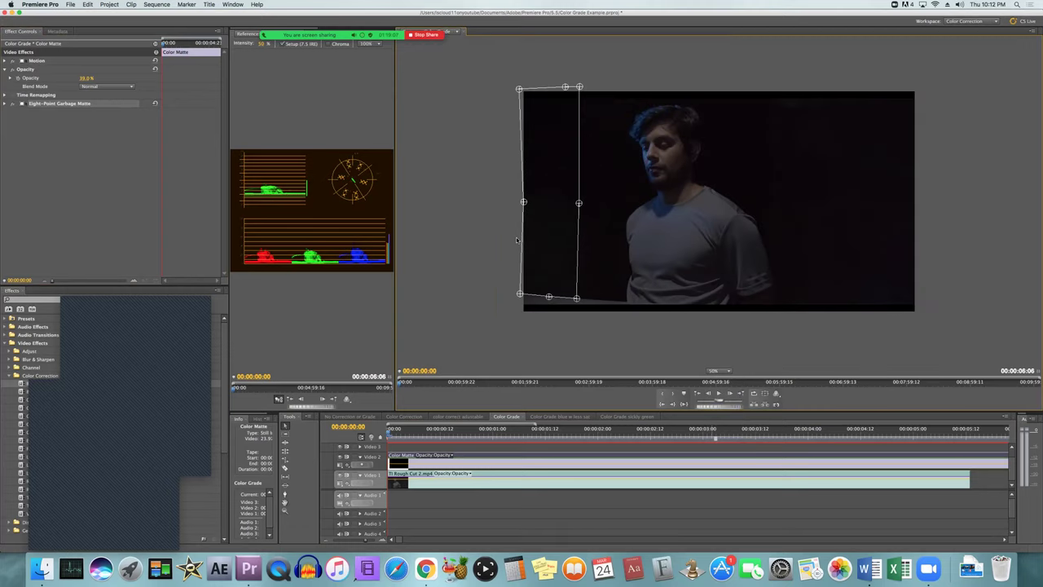
click(479, 226)
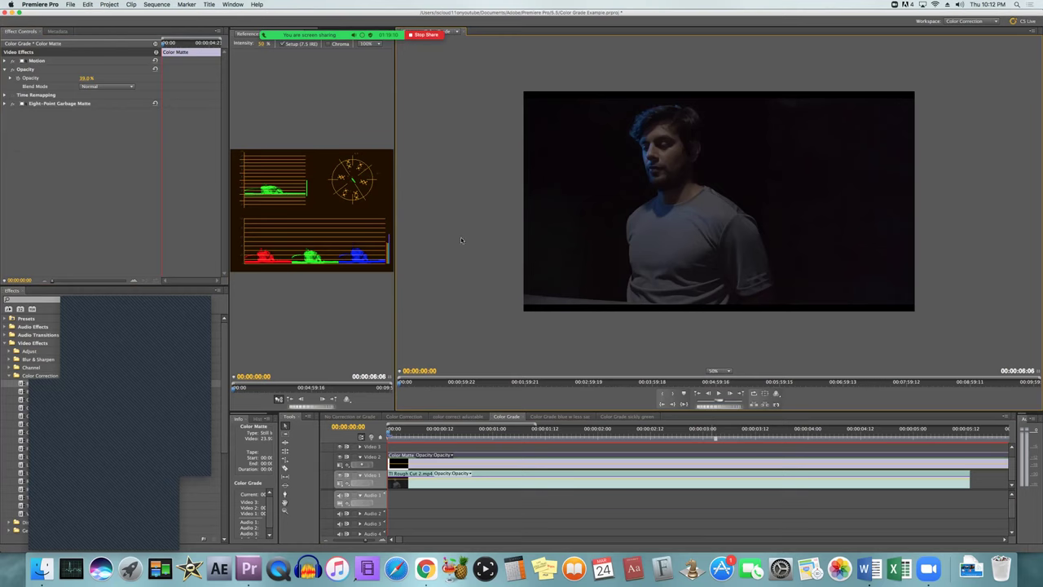
click(28, 105)
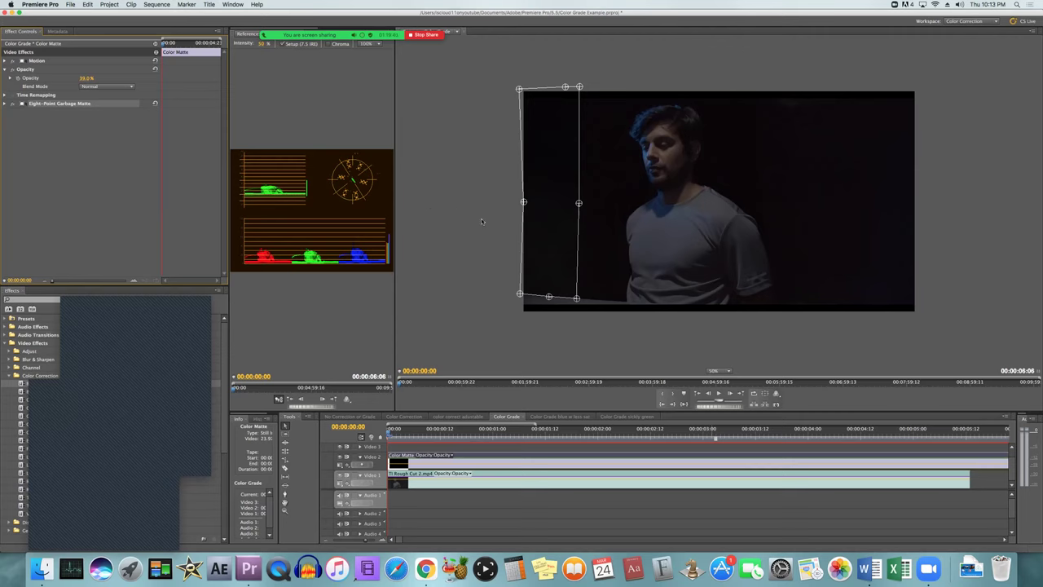
click(11, 103)
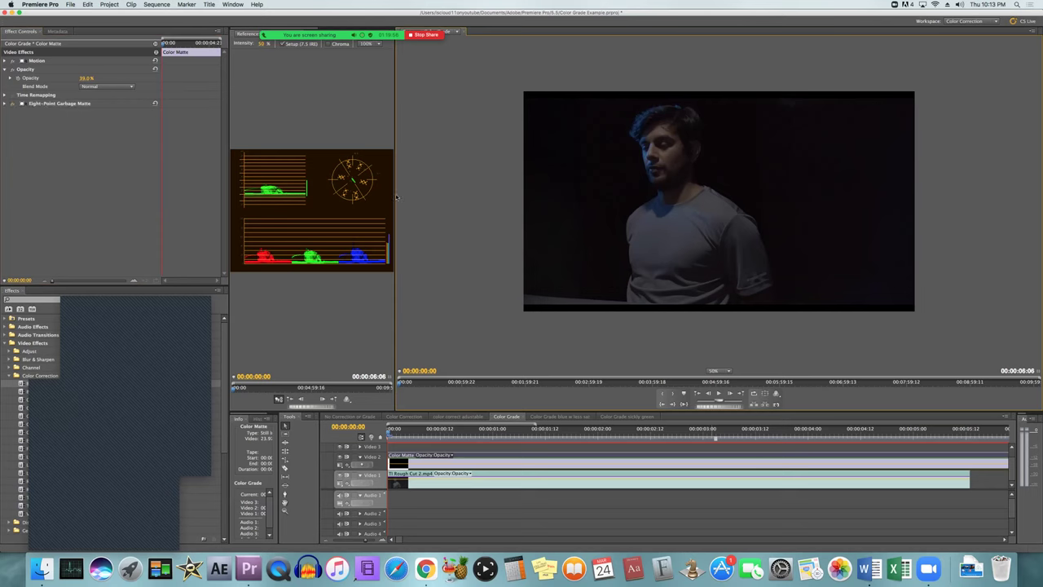
- Widen the program monitor and set its zoom level to Fit
drag(394, 191, 314, 193)
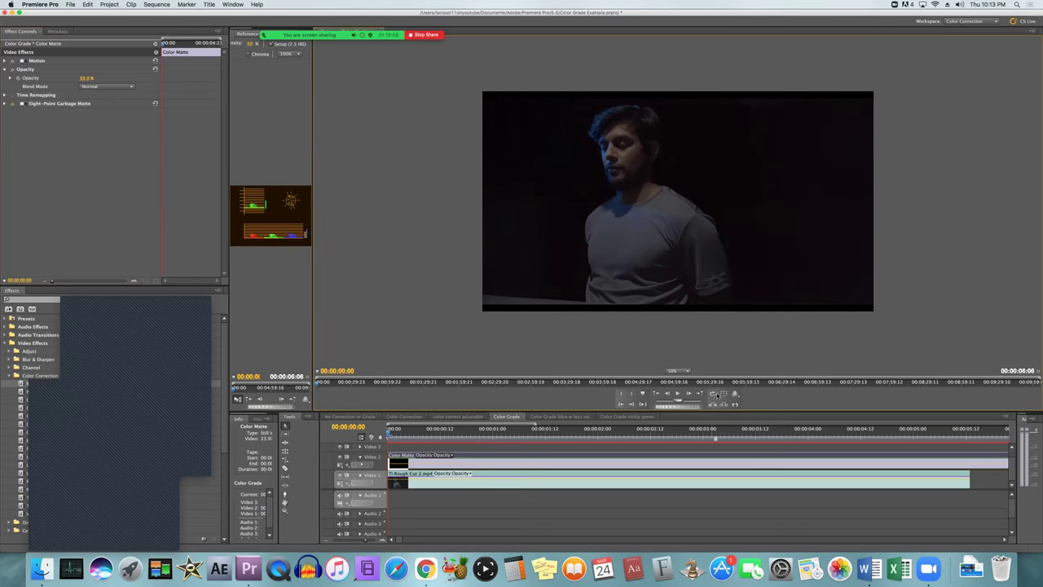
click(683, 370)
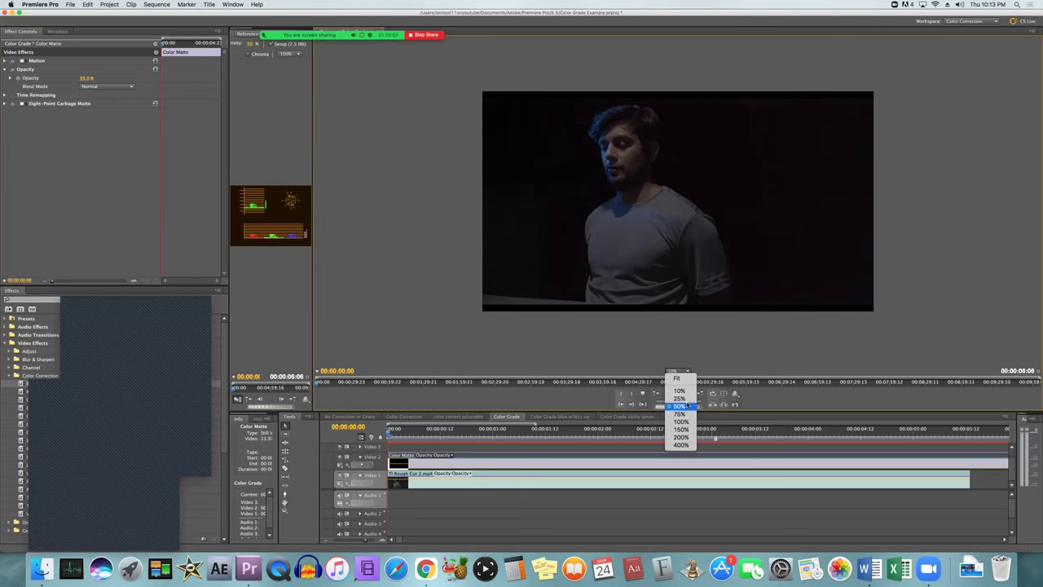
click(682, 379)
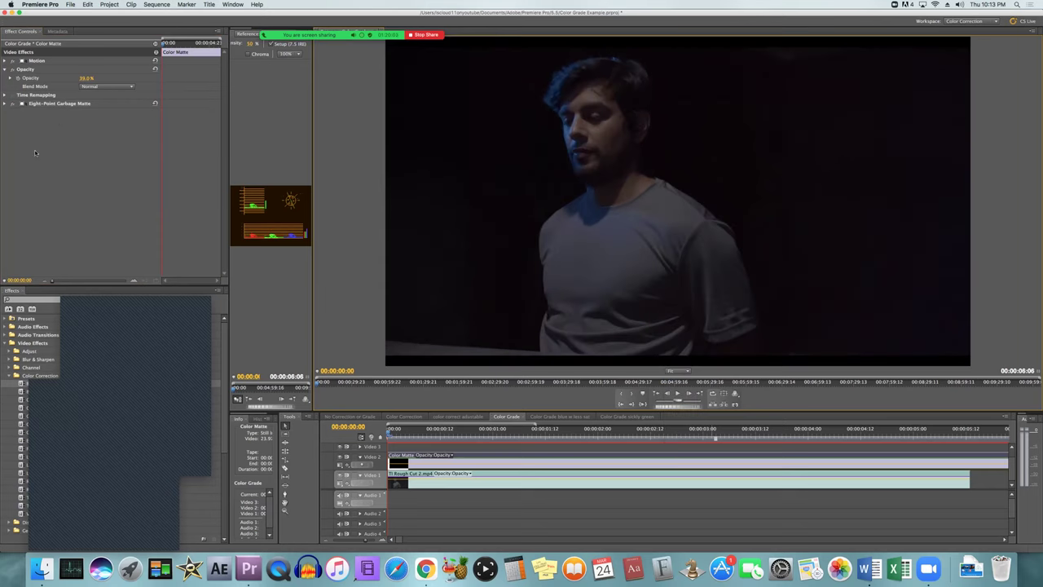
- Toggle the Color Matte's Eight-Point Garbage Matte off and on to compare its influence on the picture
click(12, 104)
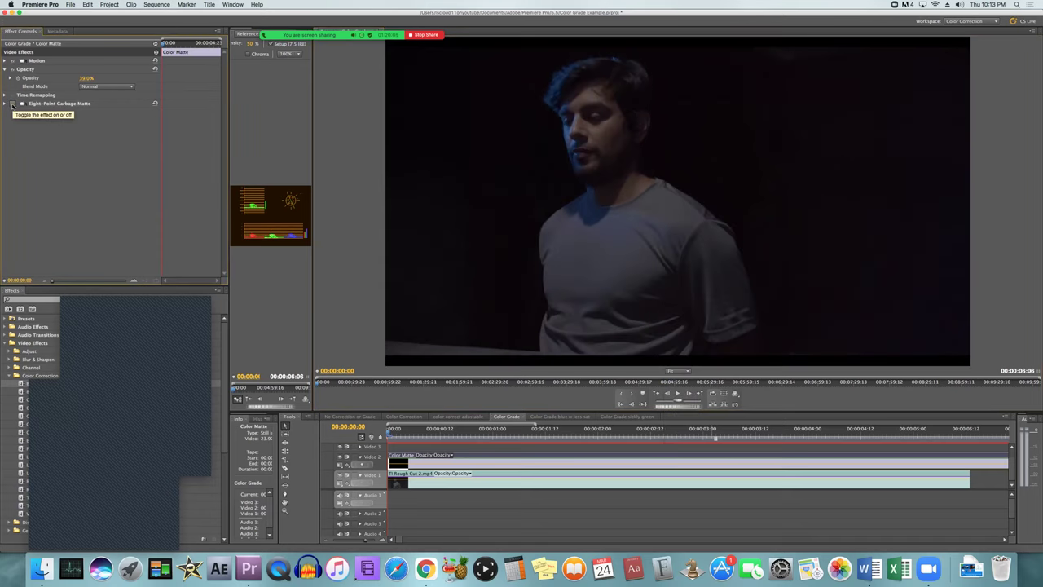
click(12, 105)
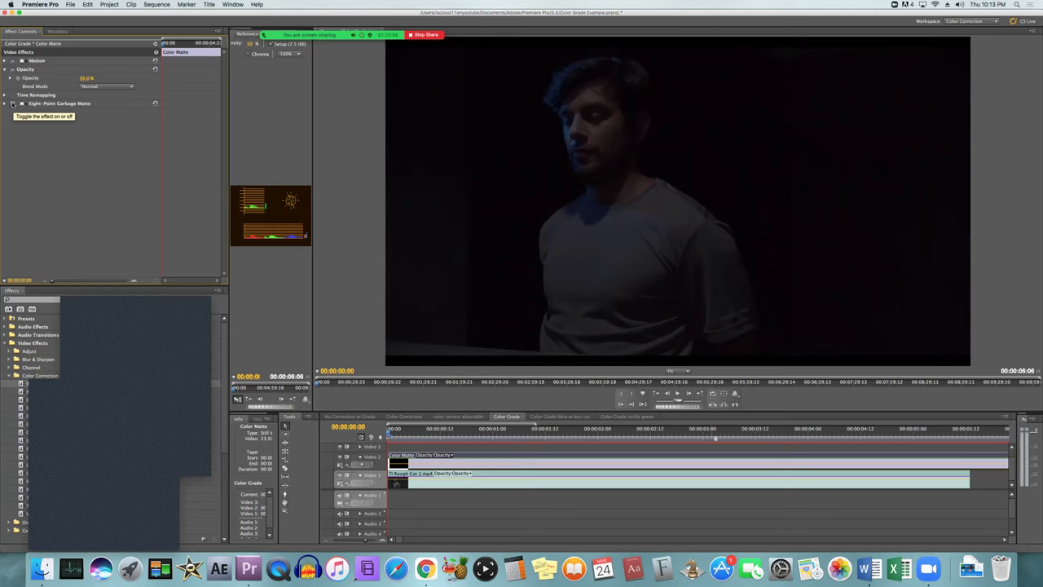
click(12, 104)
click(12, 104)
click(11, 106)
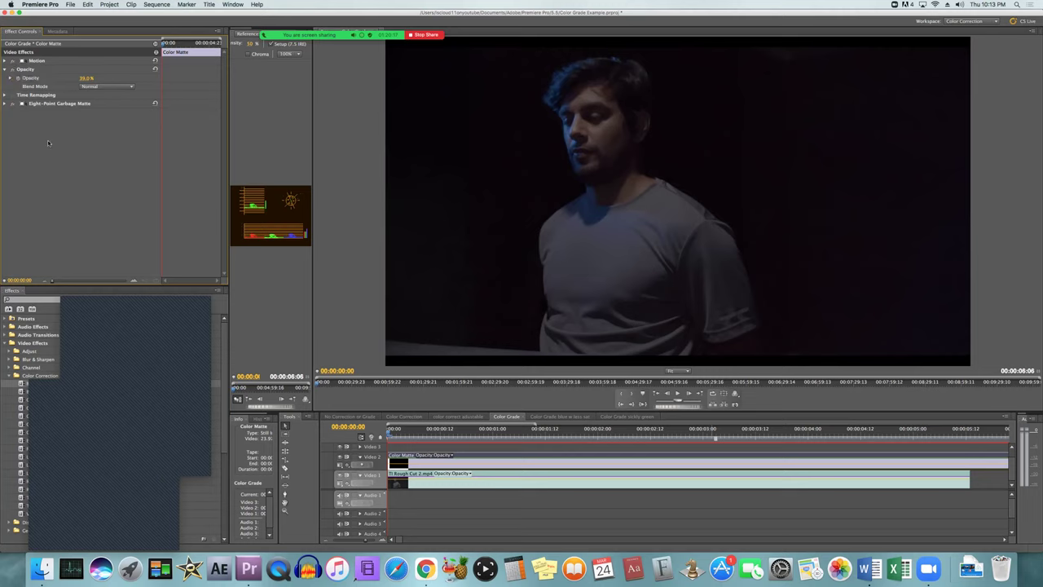
- Toggle the Color Matte's Opacity effect off and on, and set the program monitor's zoom level to 50%
click(12, 70)
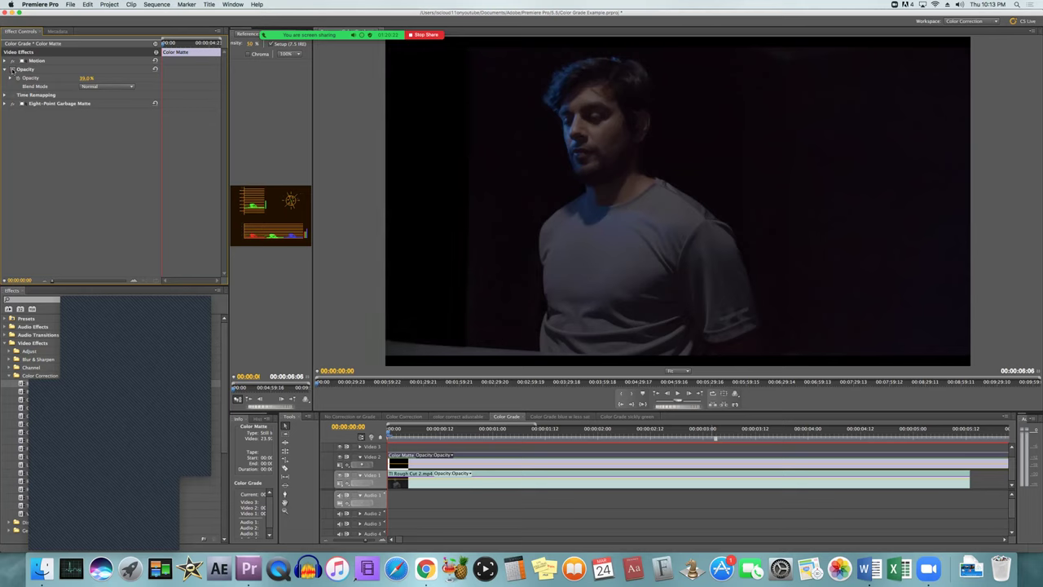
click(12, 71)
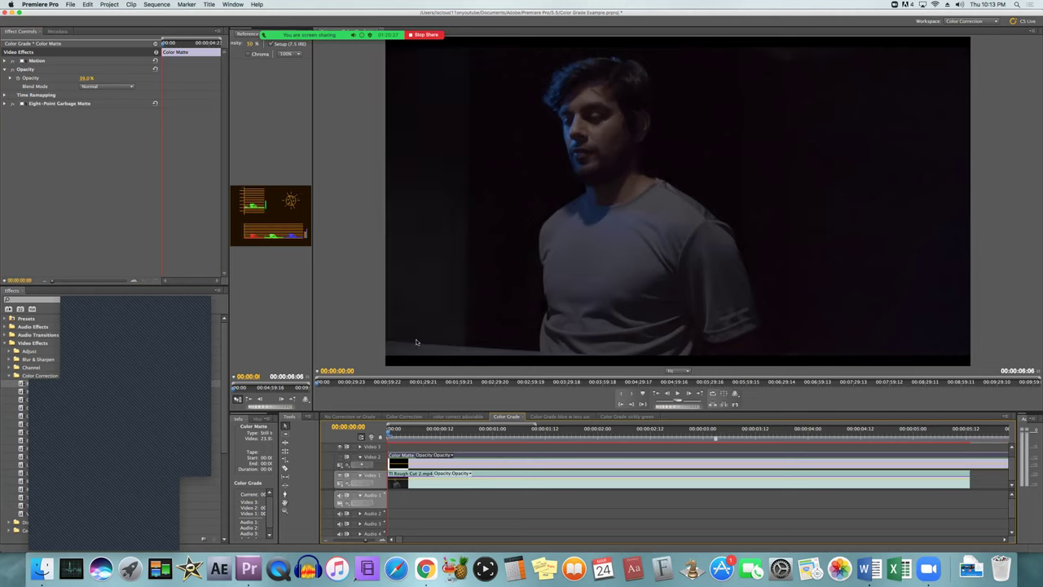
click(687, 372)
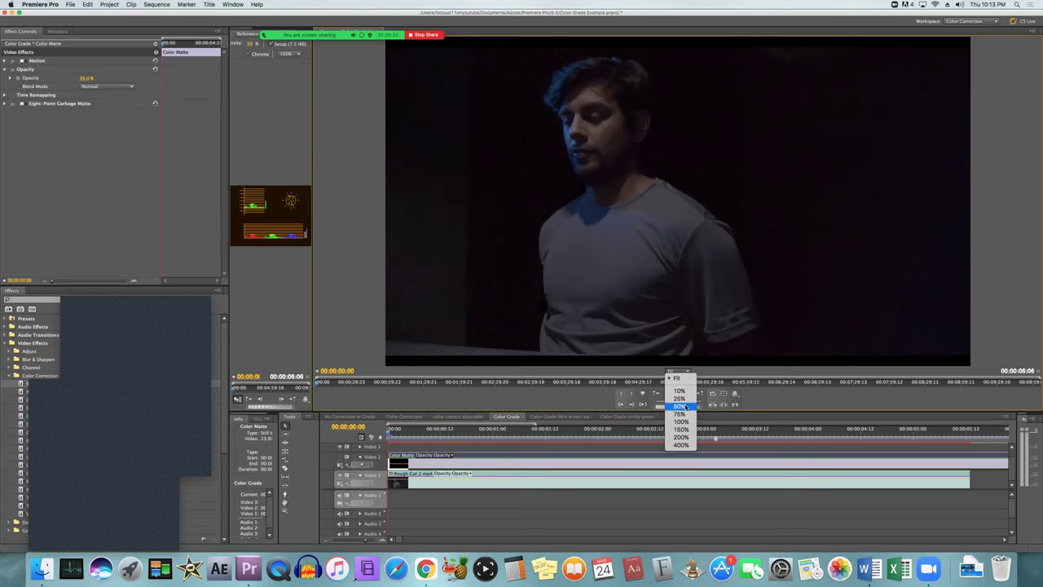
click(682, 401)
key(super+s)
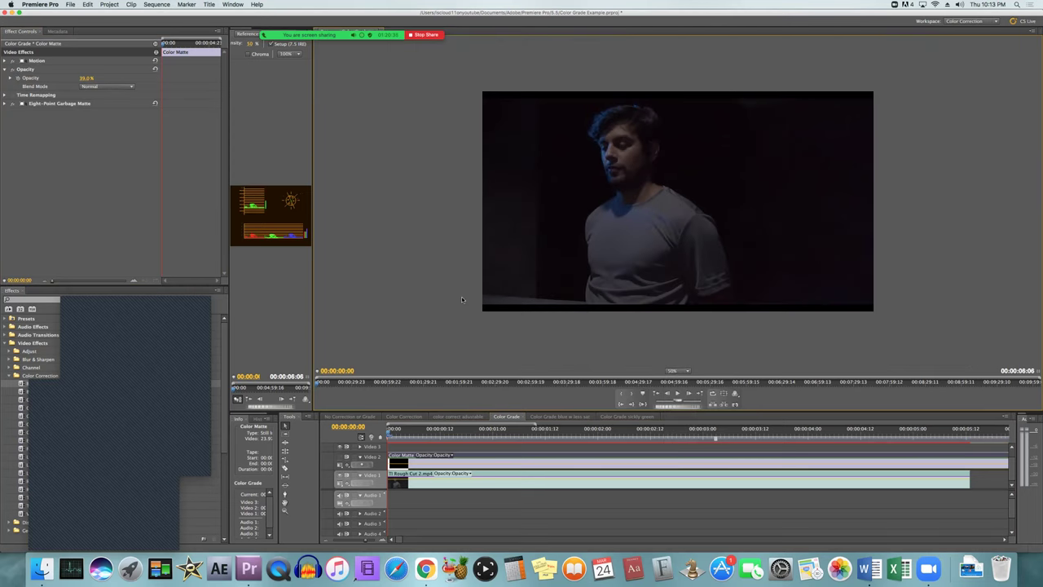
- Check the effects on TI Rough Cut 2.mp4 and compare the 50% picture with the Color Matte's Opacity effect off and on
click(341, 457)
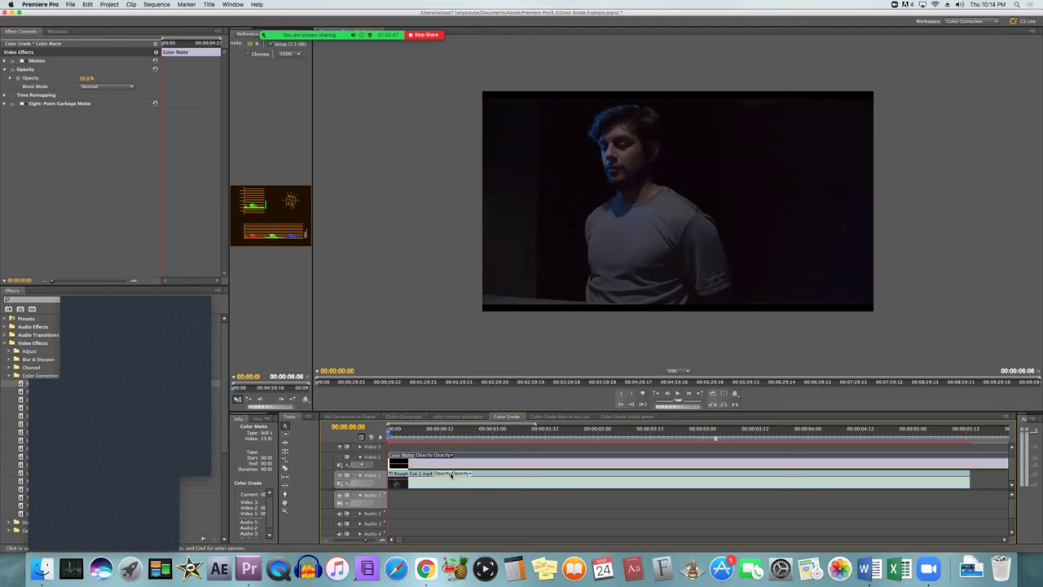
click(483, 479)
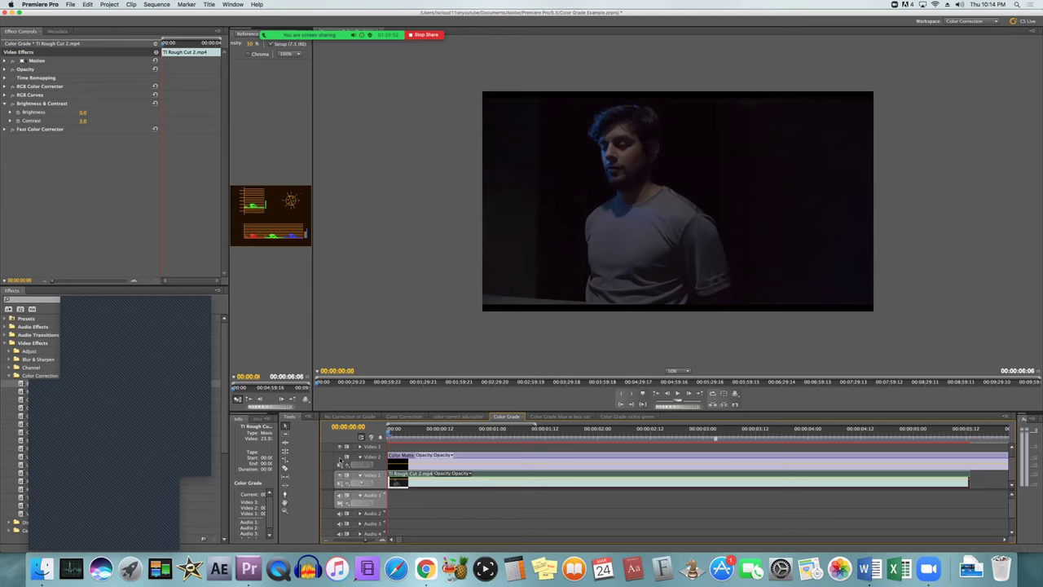
click(477, 457)
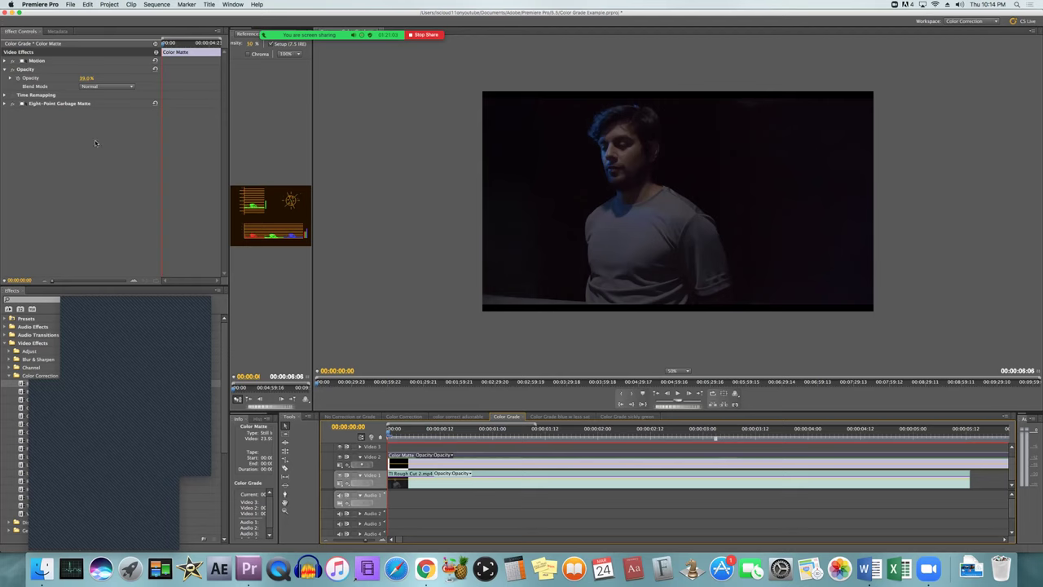
click(12, 70)
click(12, 69)
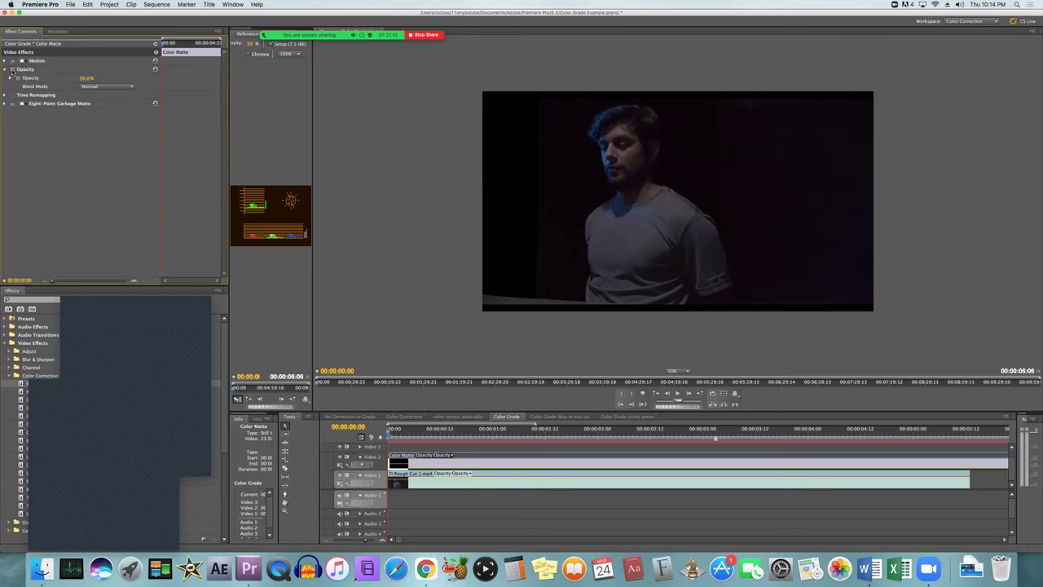
click(12, 69)
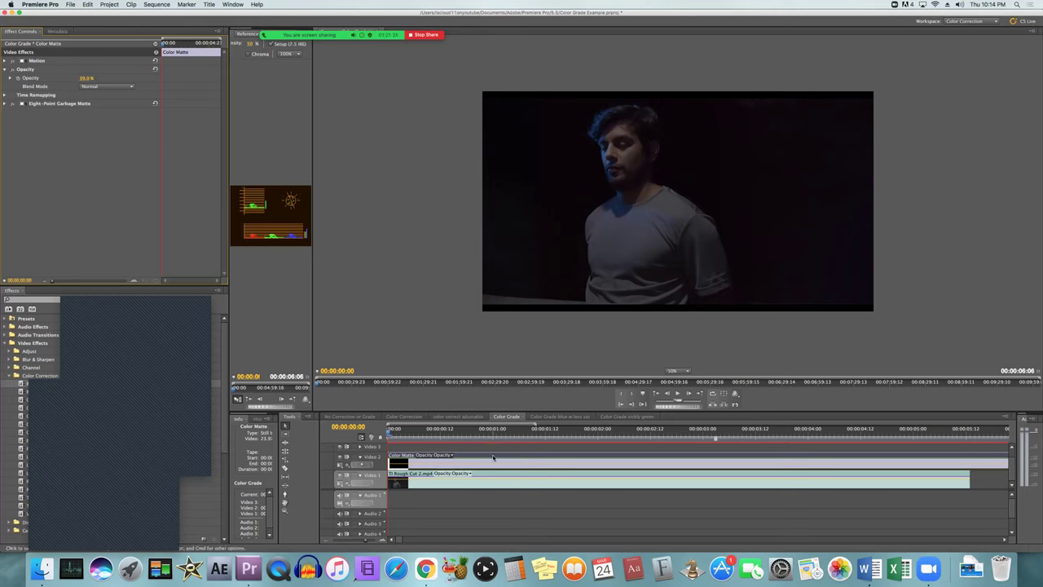
- Delete the Color Matte clip from Video 2 in the Color Grade sequence
click(502, 511)
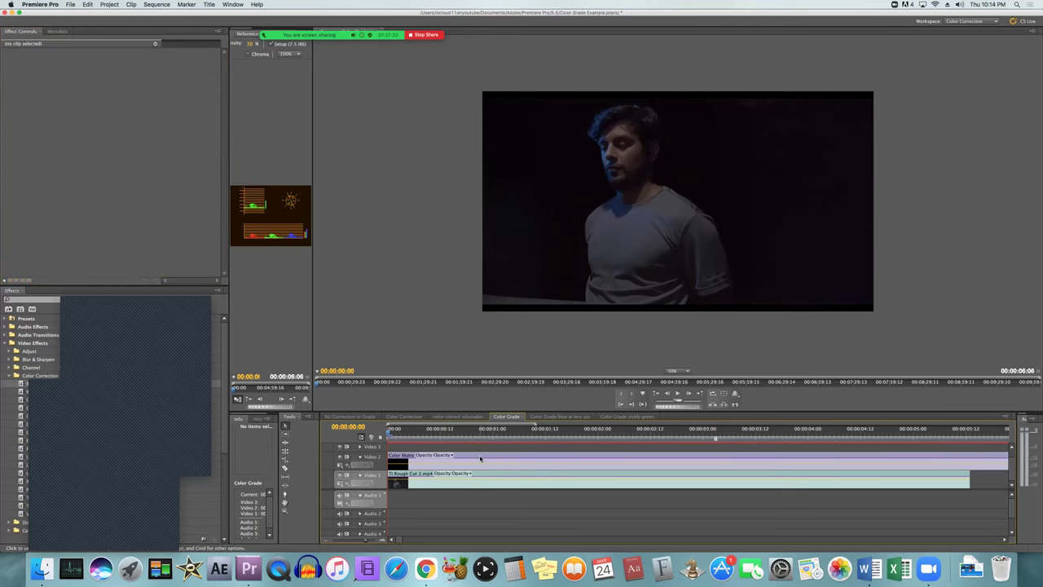
click(480, 459)
key(Delete)
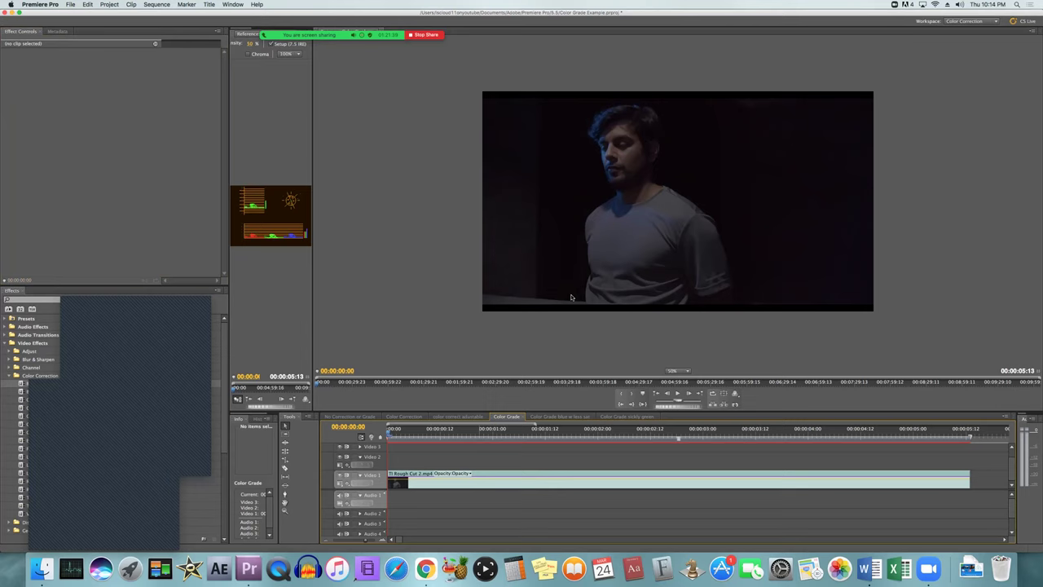
- Inspect the Color Grade picture at 100%, including its edge, and return the program monitor's zoom level to Fit
click(687, 373)
click(681, 421)
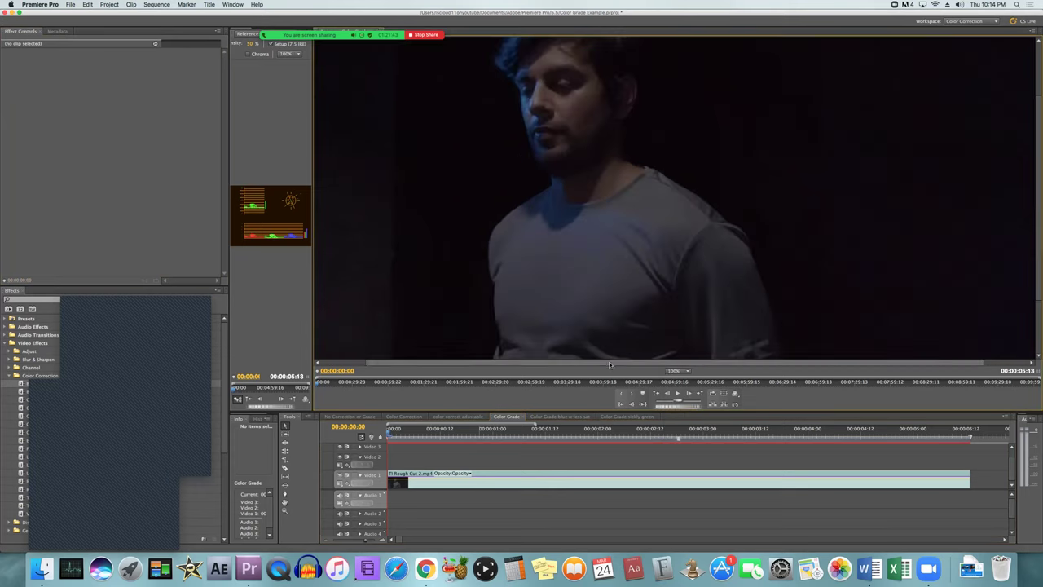
drag(475, 364, 407, 360)
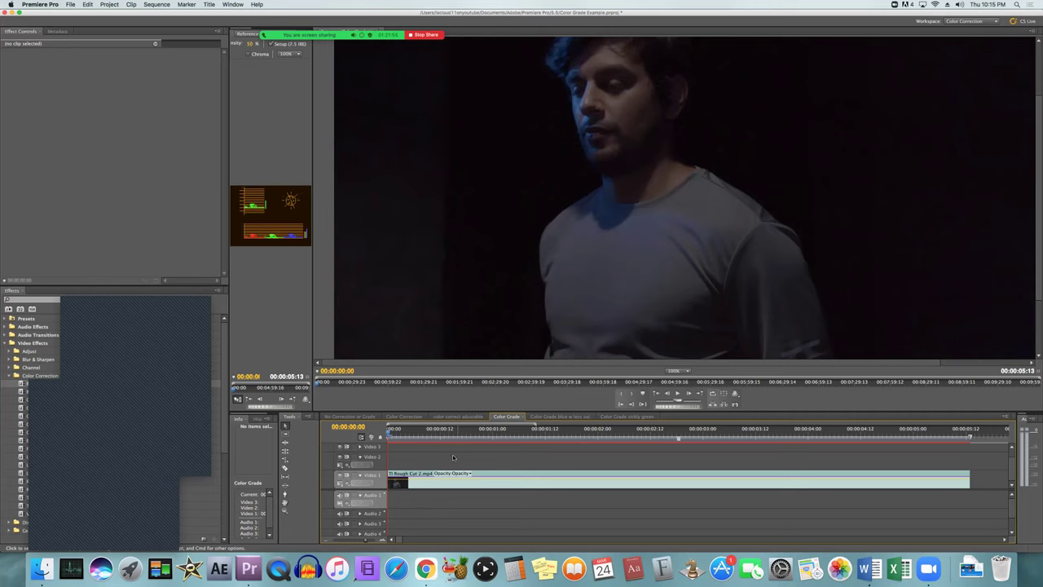
click(678, 371)
click(677, 379)
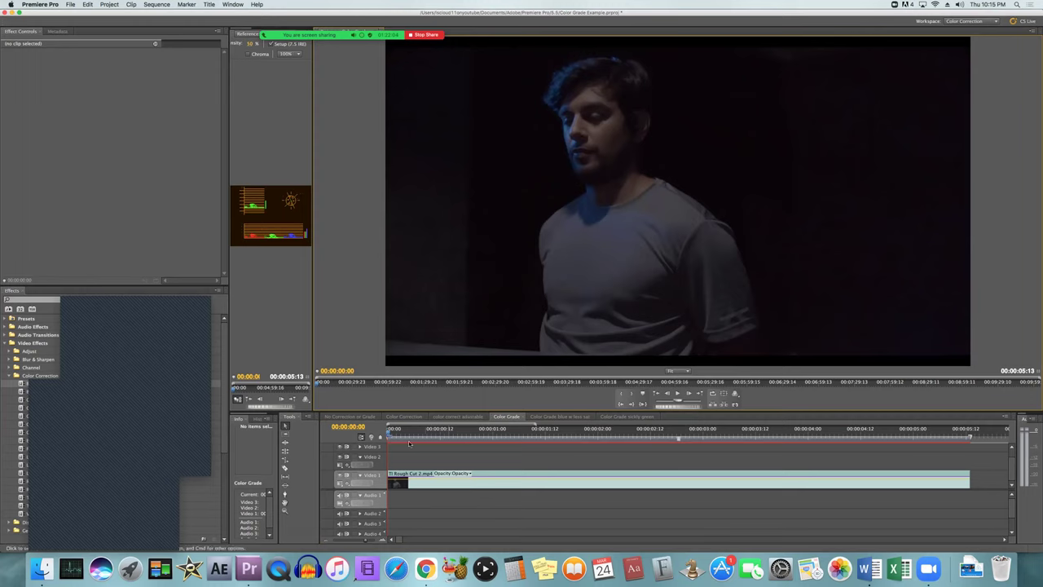
- Compare the Color Grade sequence at several moments with the Color Grade blue w less sat sequence
click(492, 439)
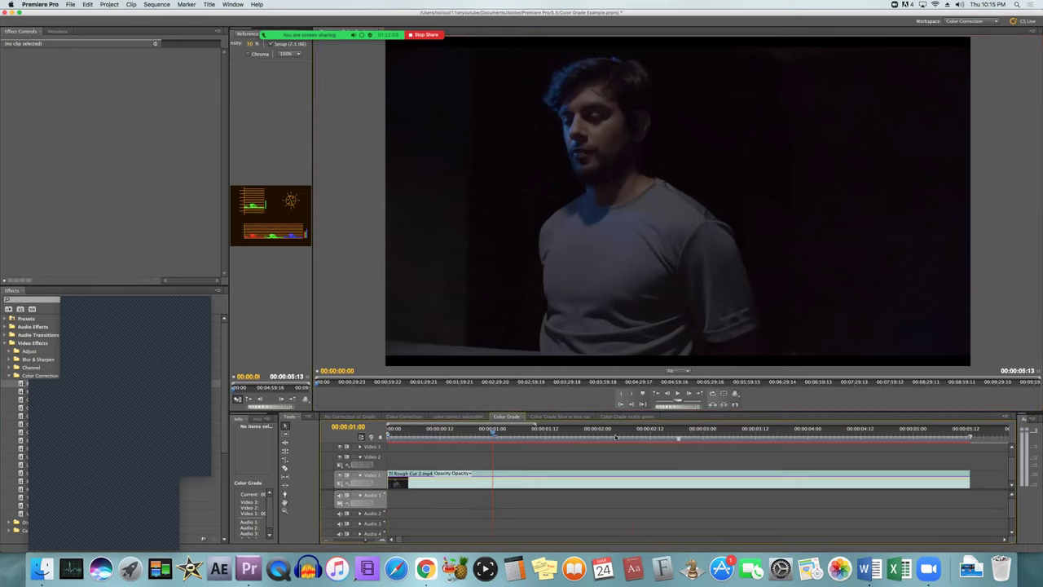
click(633, 437)
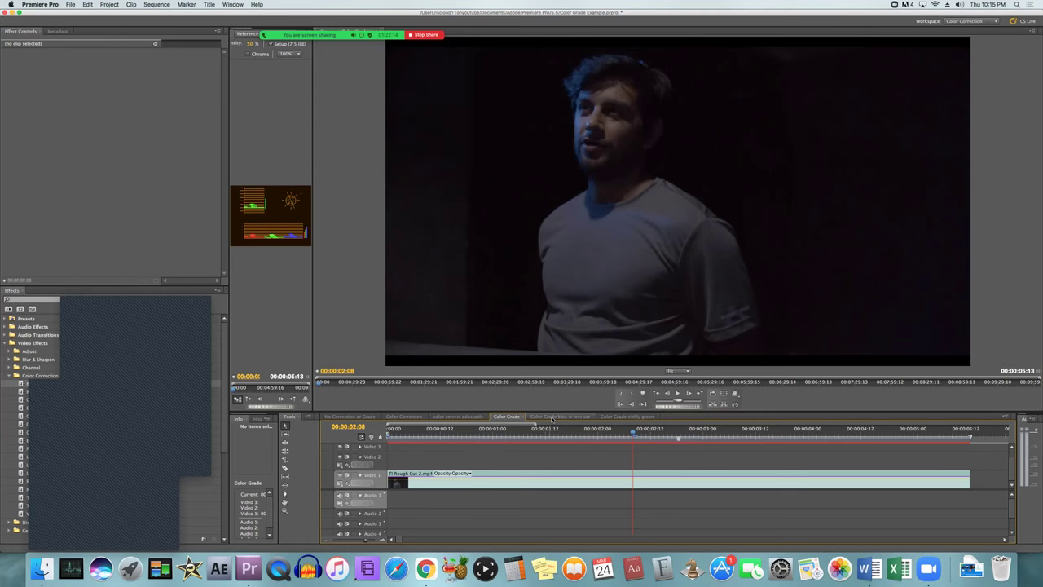
click(552, 417)
click(517, 417)
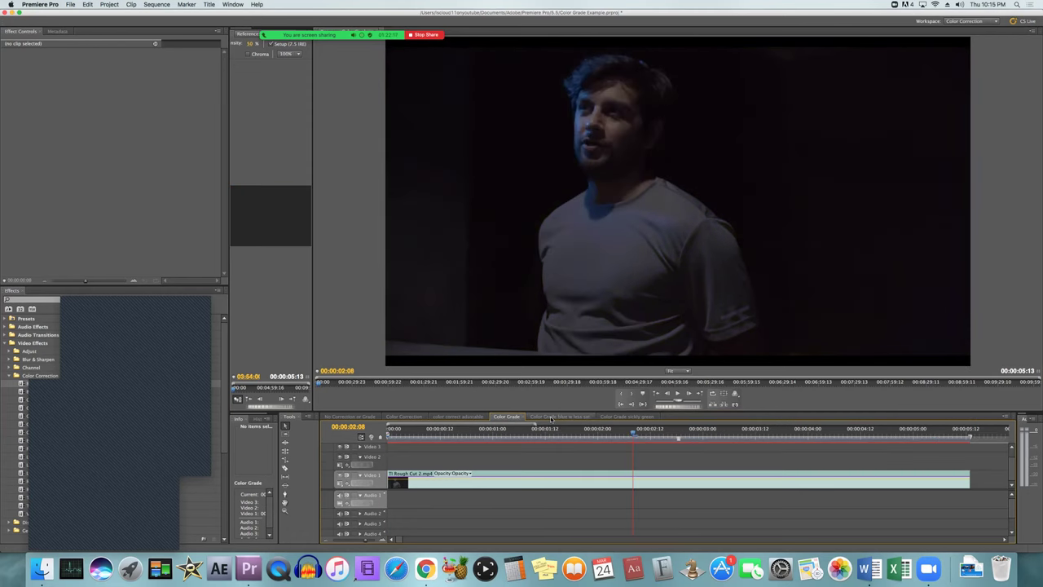
click(550, 418)
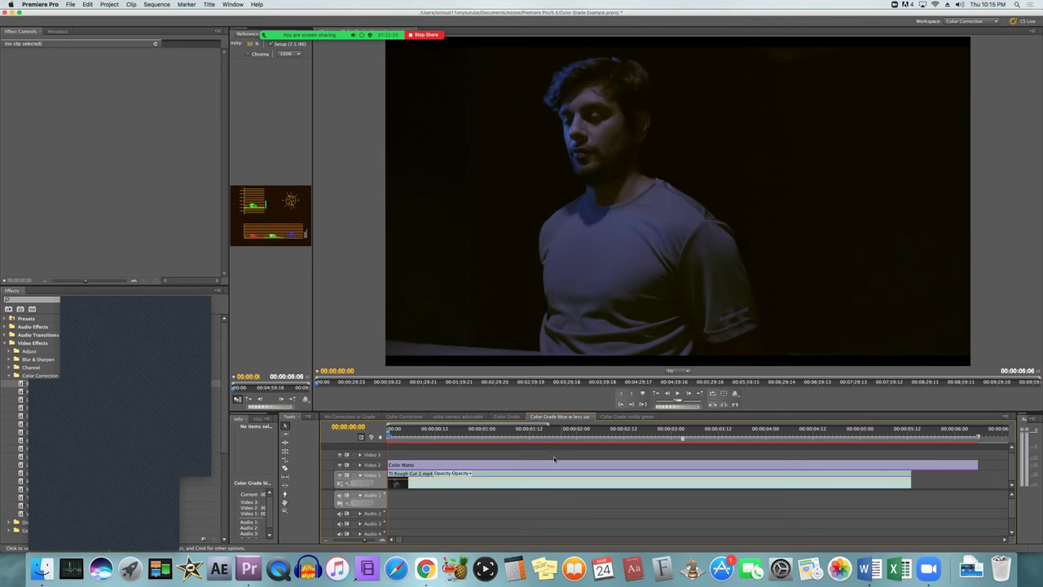
key(space)
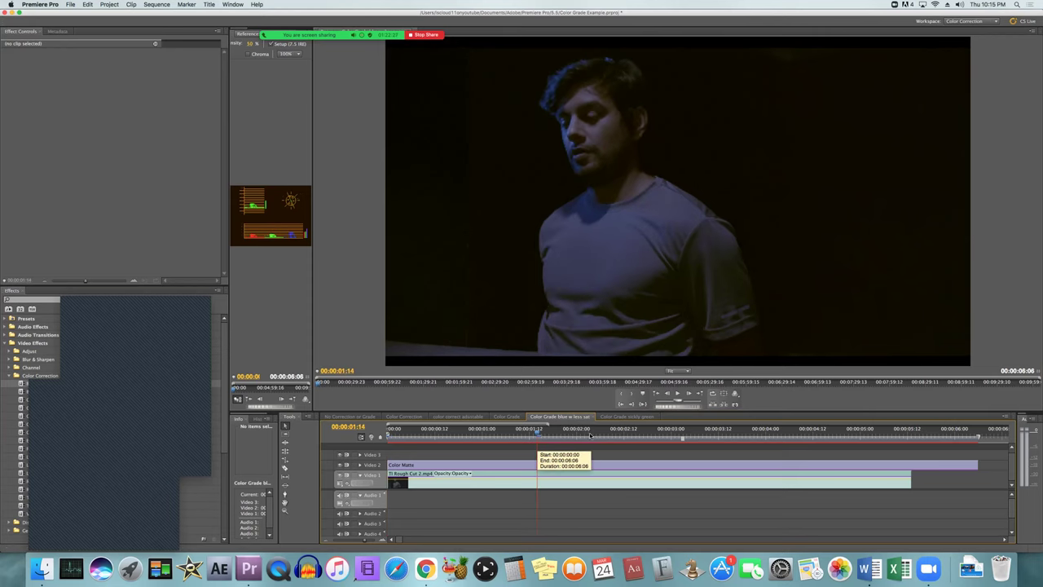
click(506, 417)
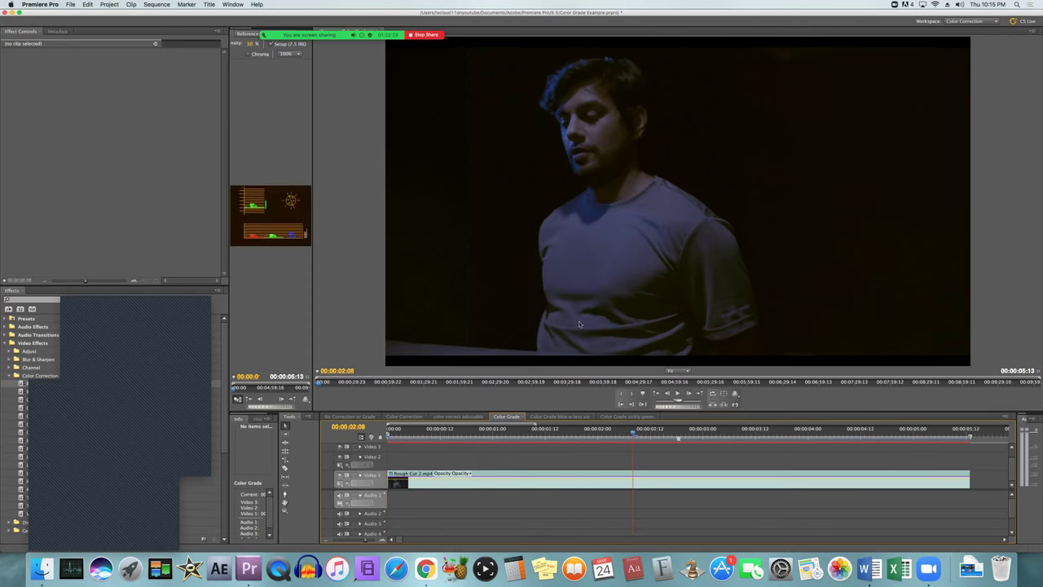
click(471, 430)
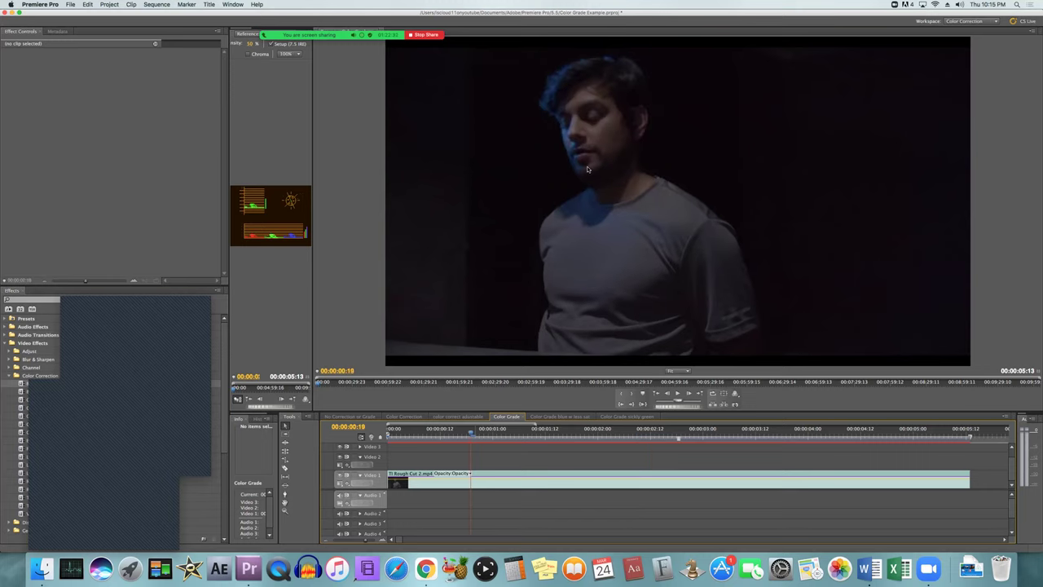
click(558, 418)
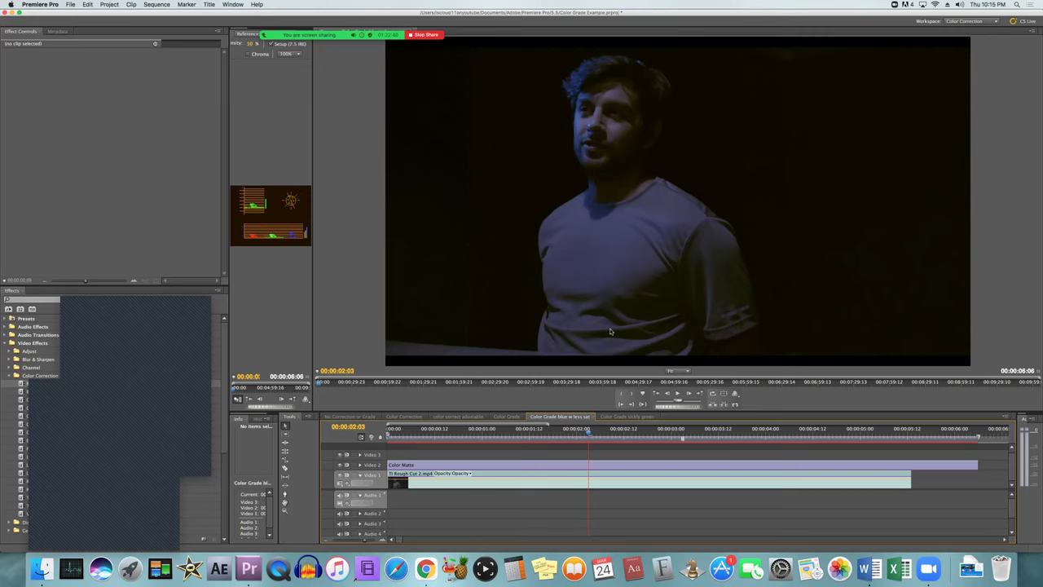
- Review the Color Grade sickly green sequence and compare it with the blue w less sat and Color Grade versions, ending on Color Grade
click(621, 419)
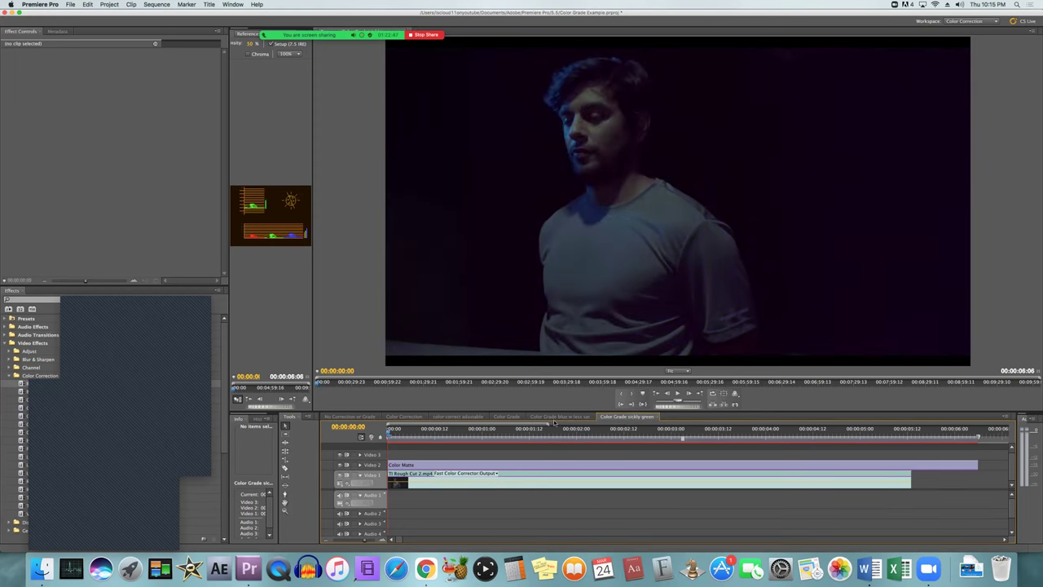
drag(553, 432, 624, 435)
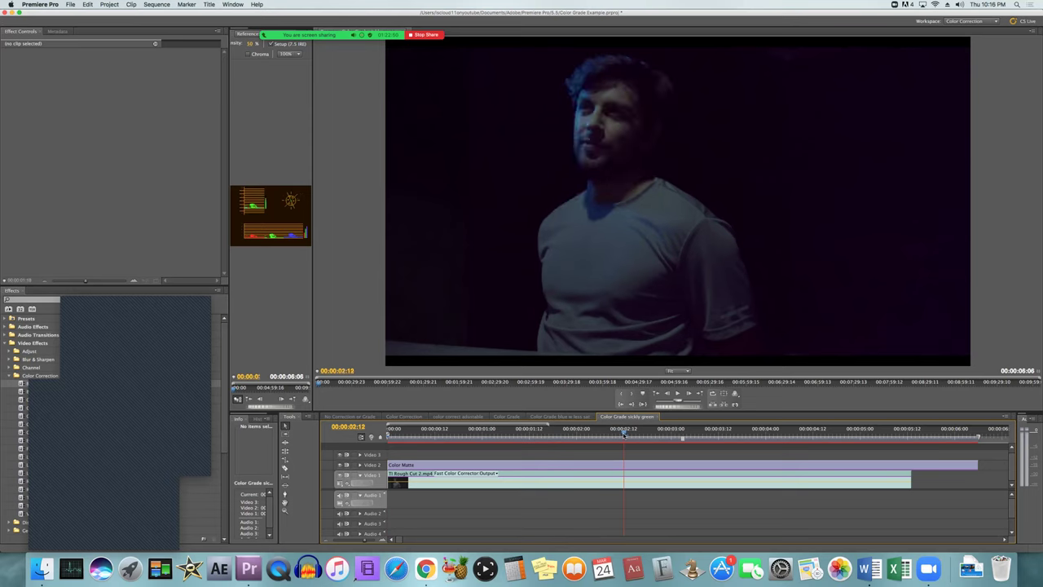
click(507, 416)
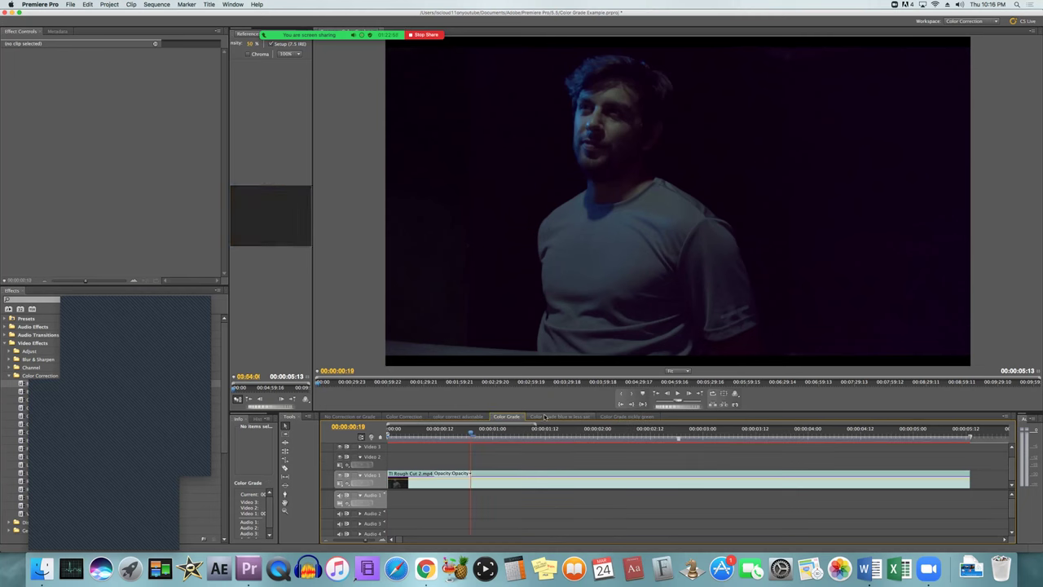
click(546, 416)
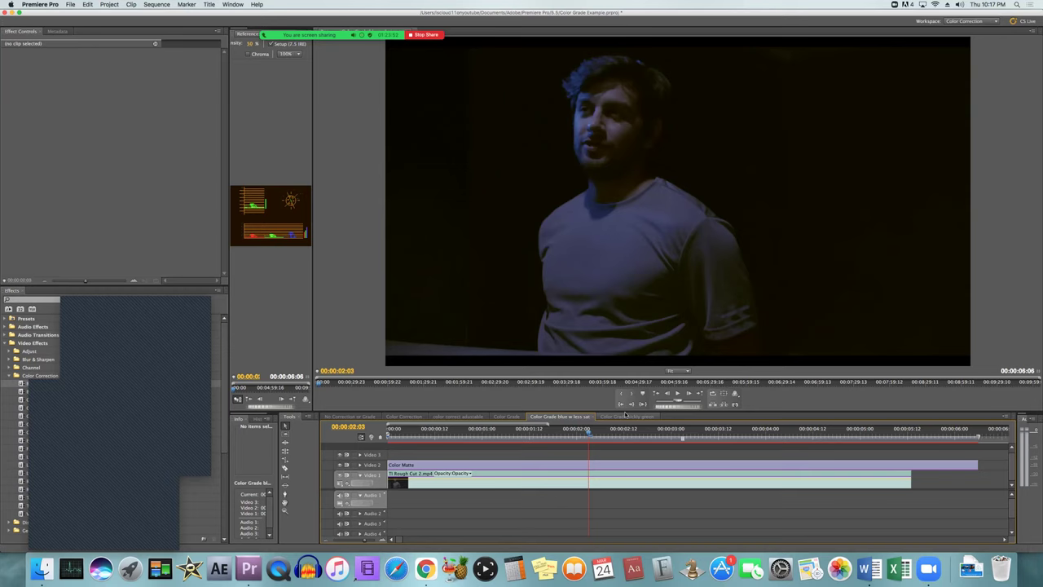
click(625, 417)
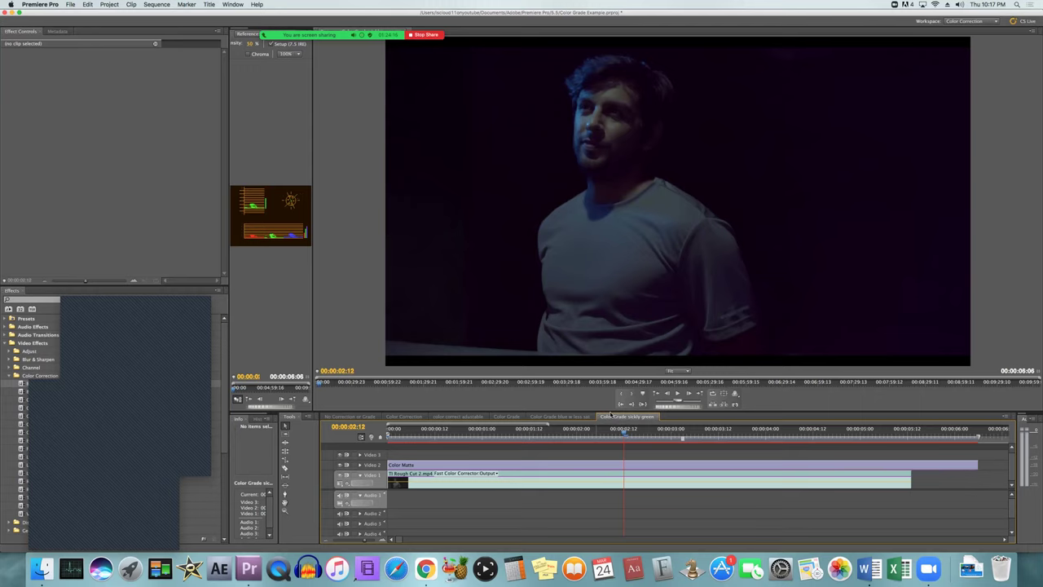
click(560, 417)
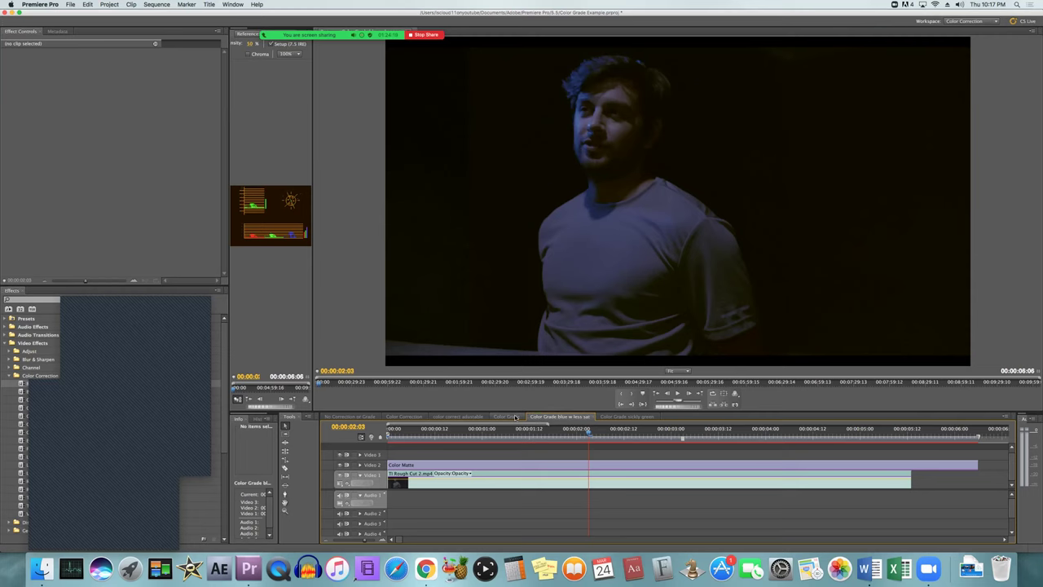
click(506, 416)
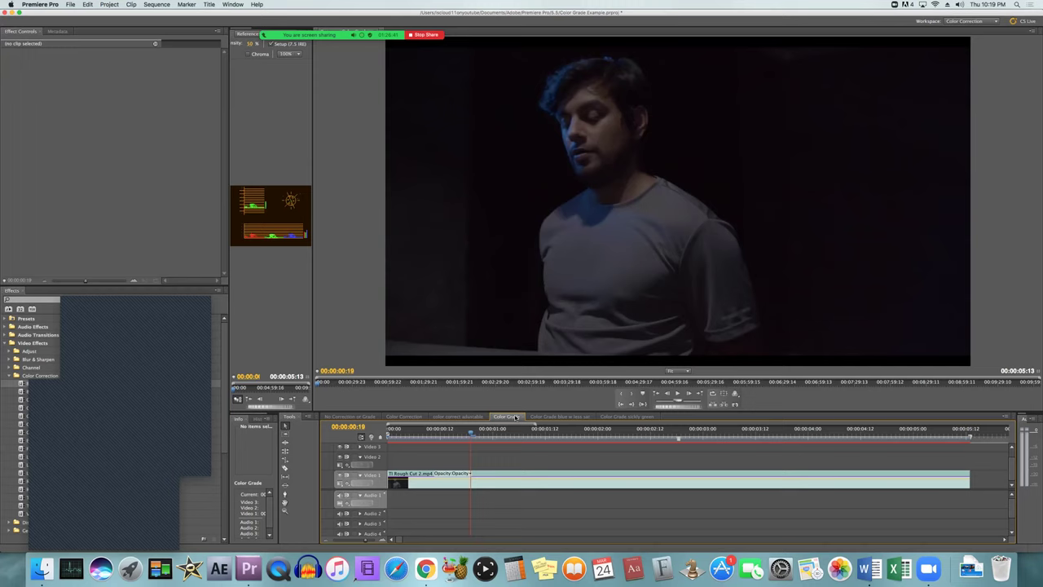
- Enlarge the reference monitor's scopes and examine the RGB Color Corrector settings of the clip in the Color Correction sequence
click(515, 417)
drag(313, 103, 462, 100)
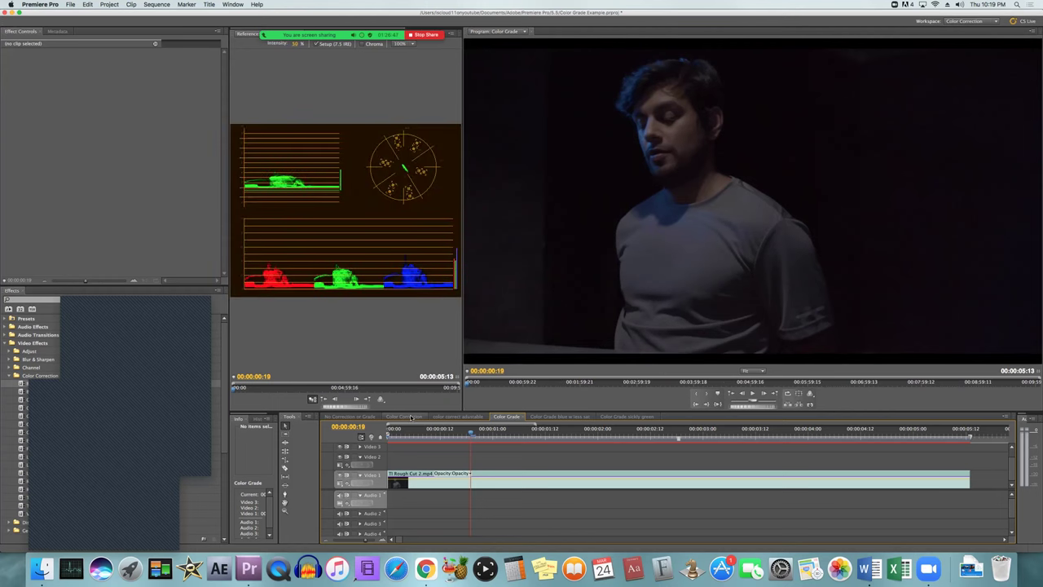
click(404, 416)
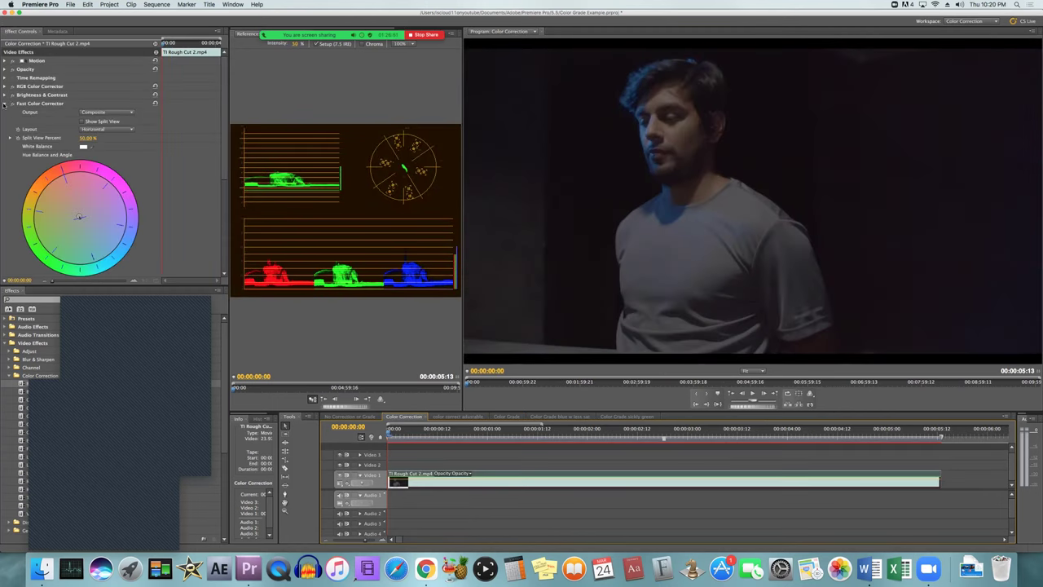
click(4, 104)
click(4, 86)
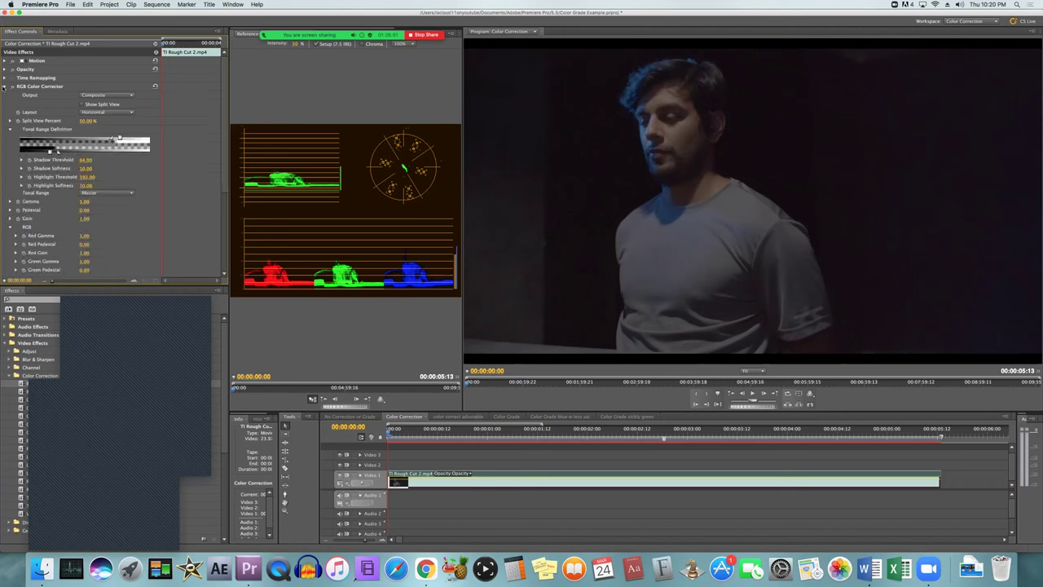
scroll(4, 86, down, 3)
scroll(8, 92, up, 3)
- Expand the RGB Curves settings of the TI Rough Cut 2.mp4 clip in the Color Grade sequence
click(506, 417)
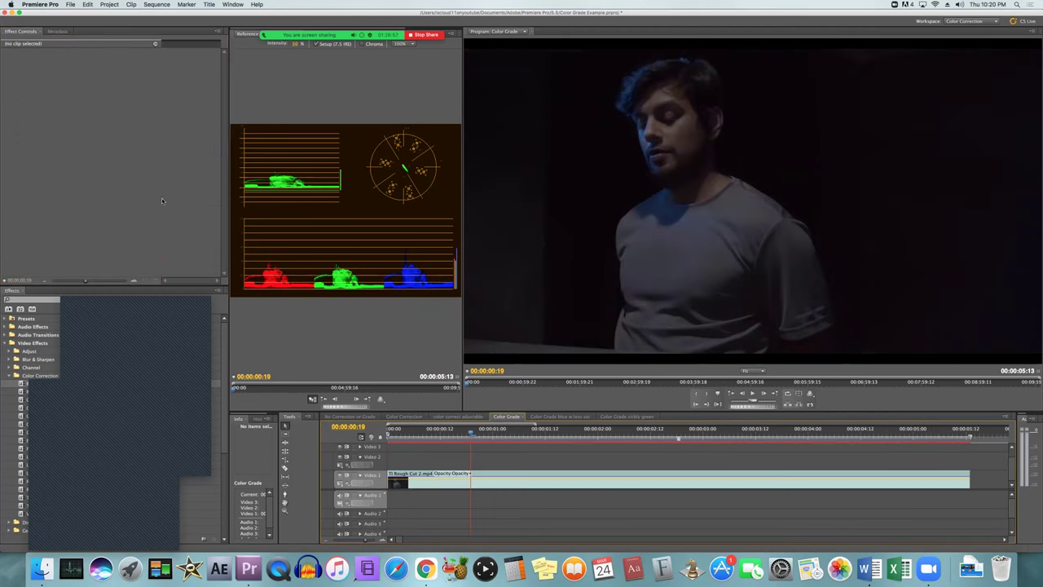
click(496, 482)
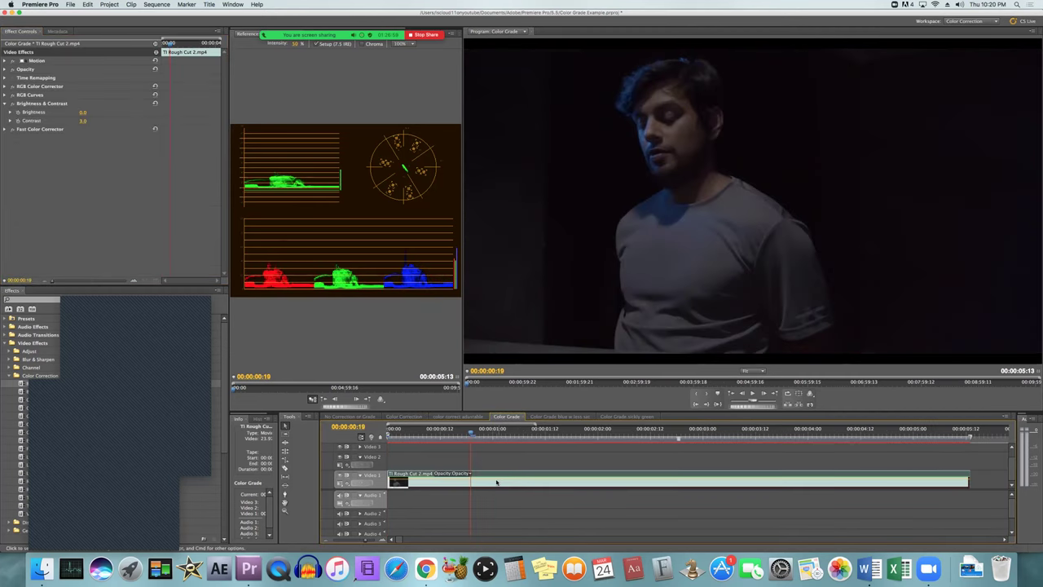
click(5, 95)
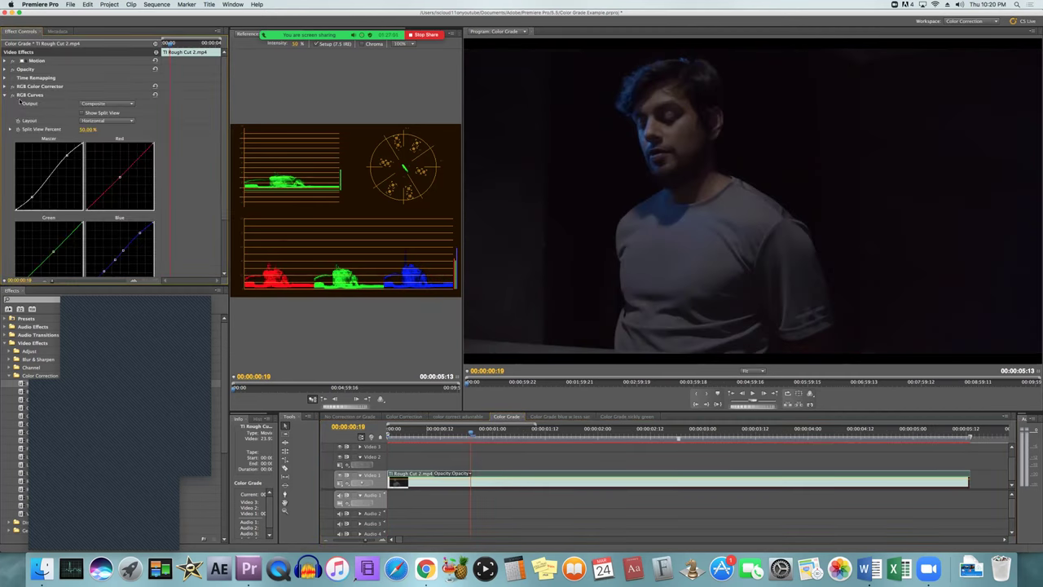
- Examine the RGB Curves and RGB Color Corrector settings of the Color Grade clip, and collapse both effects
scroll(185, 178, down, 1)
scroll(185, 177, down, 2)
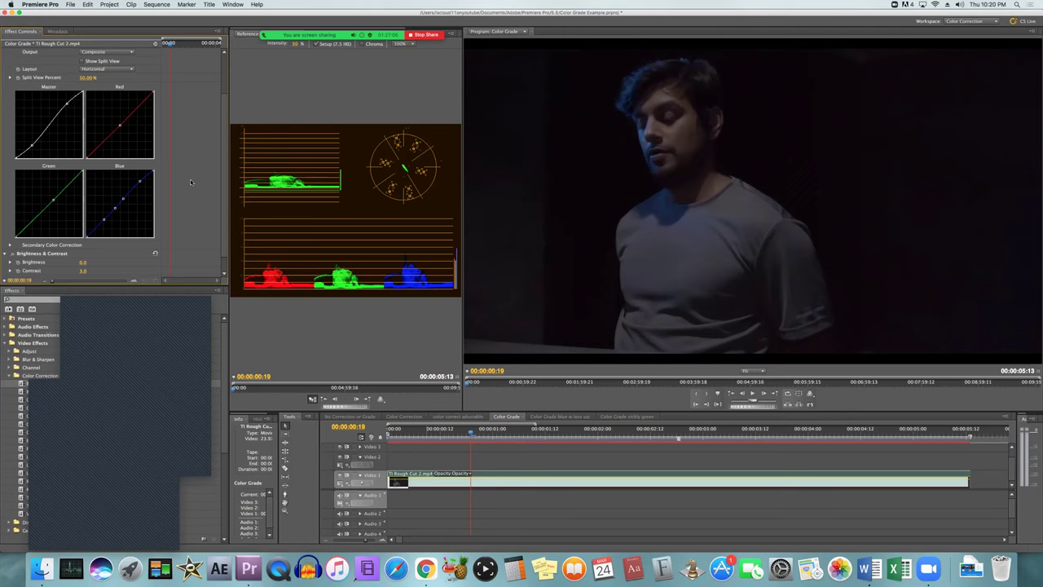
scroll(86, 126, up, 3)
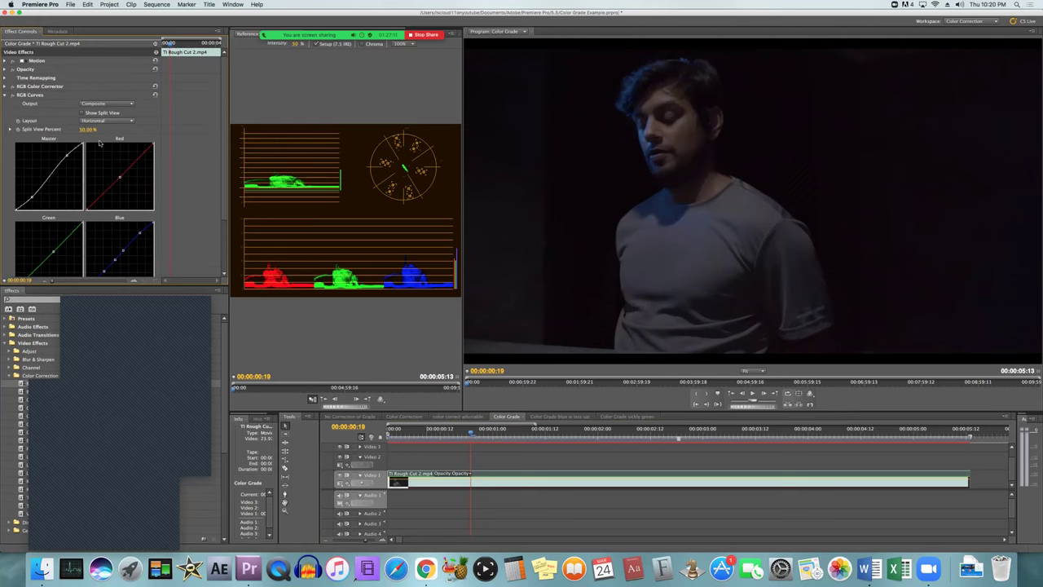
click(5, 85)
scroll(27, 103, down, 2)
scroll(27, 104, up, 2)
click(6, 86)
click(5, 95)
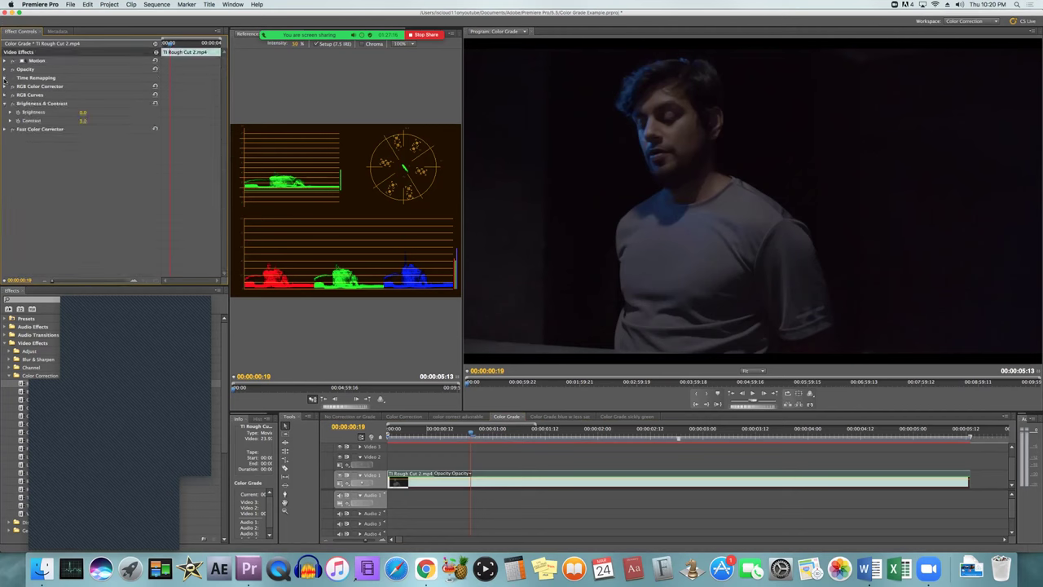
- Expand the Fast Color Corrector and pull its color balance toward red, finishing toward blue at about magnitude 80, angle 43°
click(5, 129)
scroll(147, 191, down, 4)
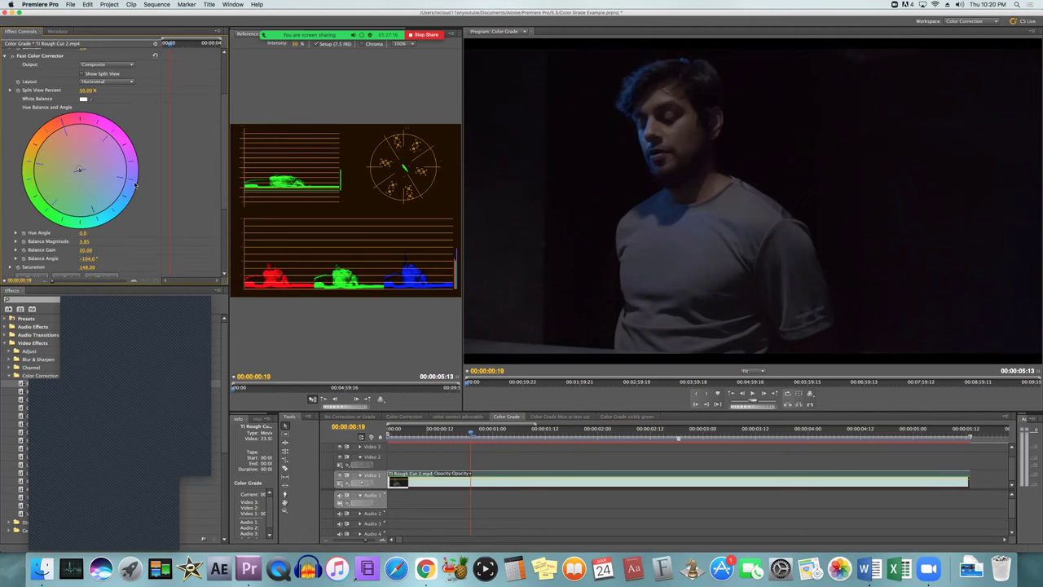
drag(81, 167, 67, 147)
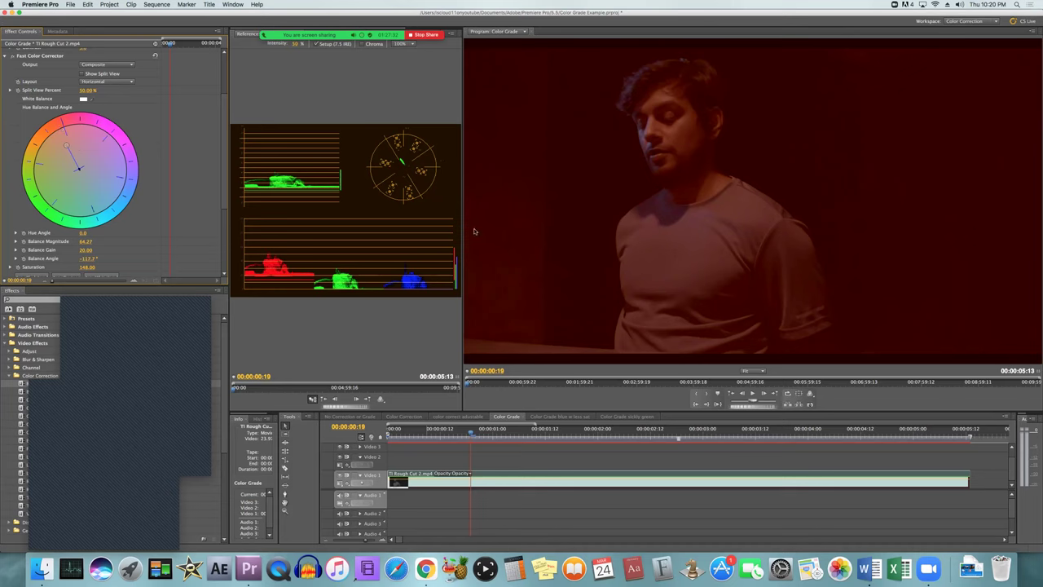
drag(67, 145, 105, 195)
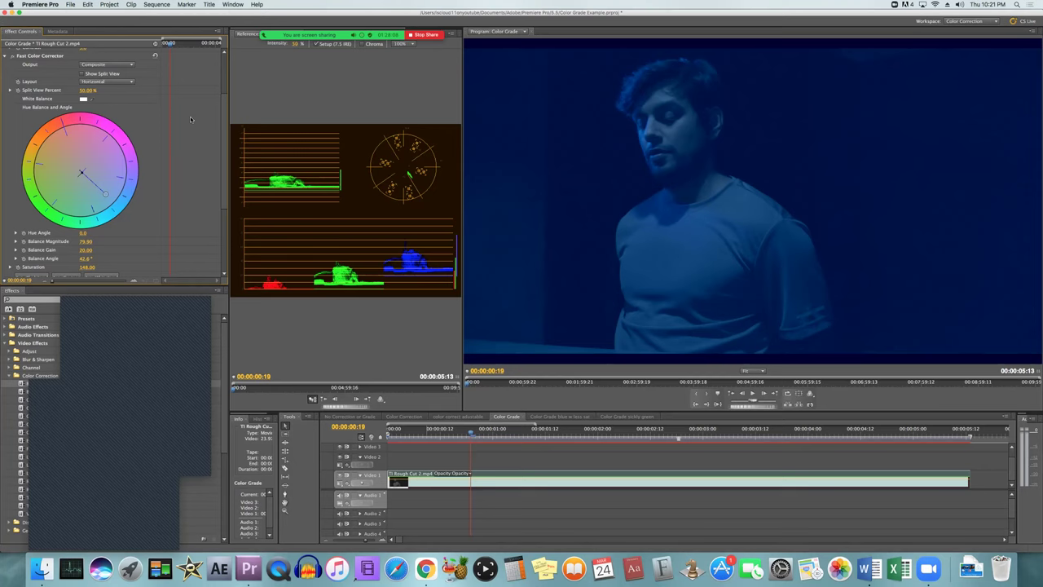
- Rotate the Fast Color Corrector's hue angle to about -189° and shift the blue balance to about magnitude 82, angle 35°
mouse_move(94, 122)
mouse_down()
mouse_move(51, 128)
mouse_move(92, 122)
mouse_up()
drag(184, 123, 186, 126)
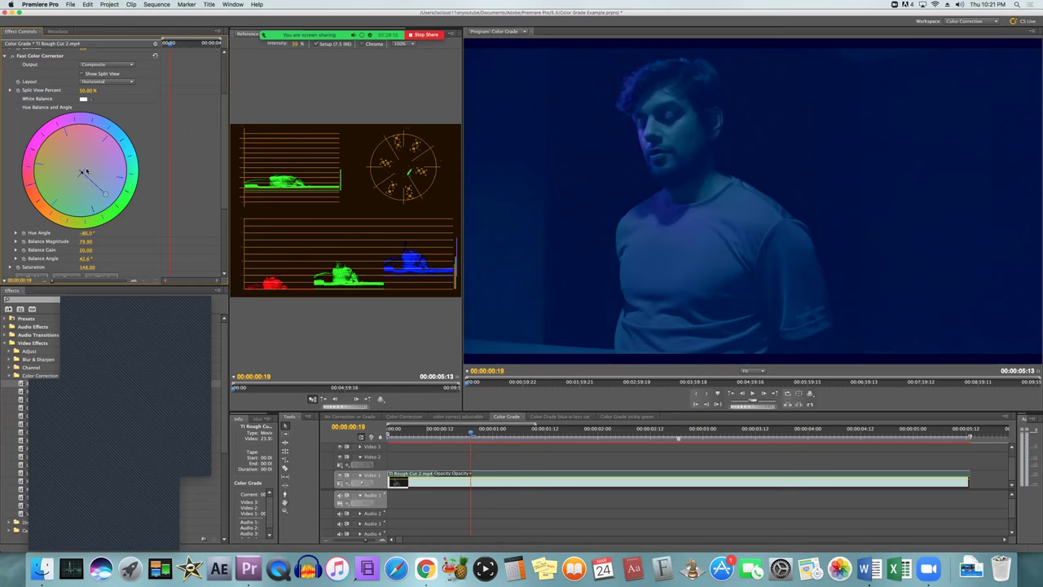
drag(106, 195, 104, 193)
drag(105, 195, 234, 193)
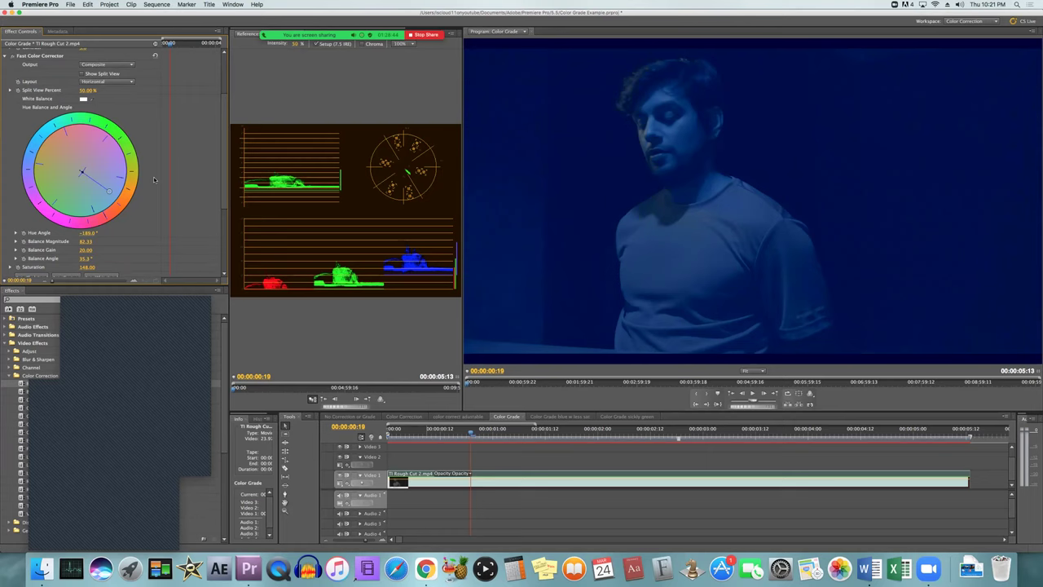
- Bring the color balance back near the wheel's center and rotate the hue ring back to its neutral orientation
drag(108, 191, 78, 170)
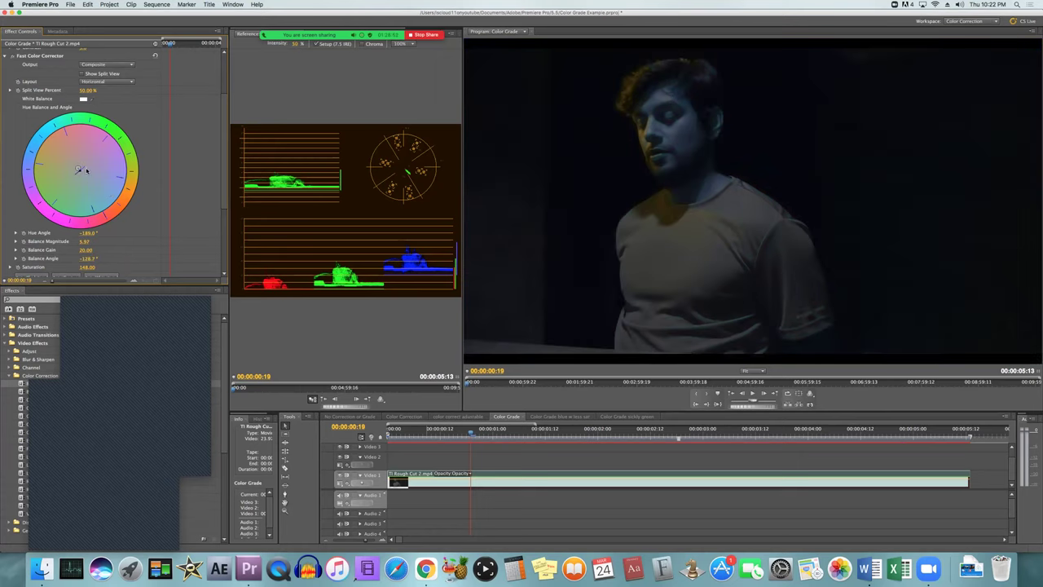
drag(87, 233, 11, 232)
drag(72, 119, 63, 122)
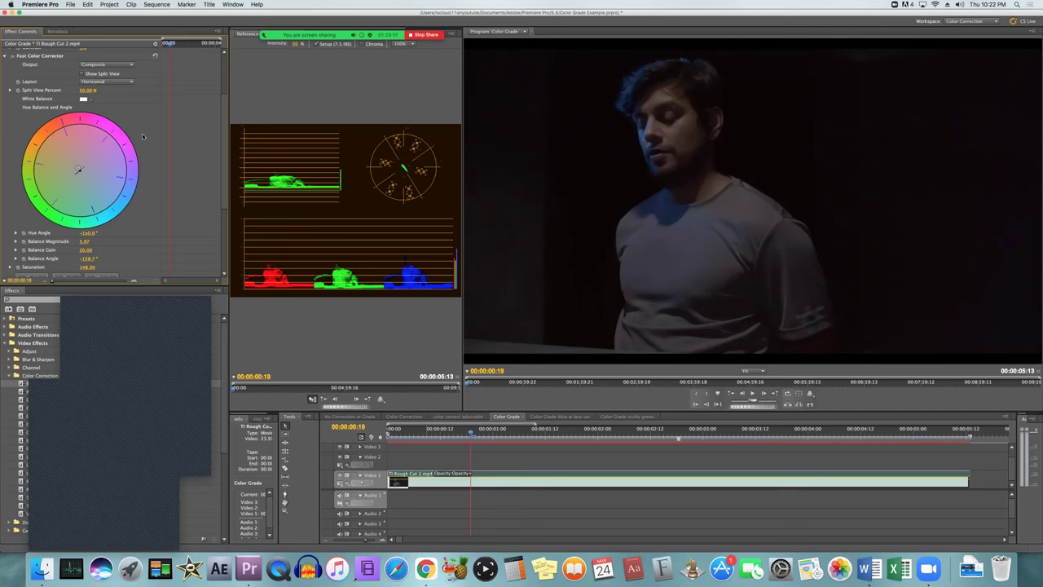
- Shift the color balance toward green at about magnitude 34, angle 118°, rotate the hue ring to -1x-71.3°, and collapse the Fast Color Corrector
mouse_move(79, 170)
mouse_down()
mouse_move(58, 173)
mouse_move(73, 182)
mouse_up()
drag(76, 122, 31, 157)
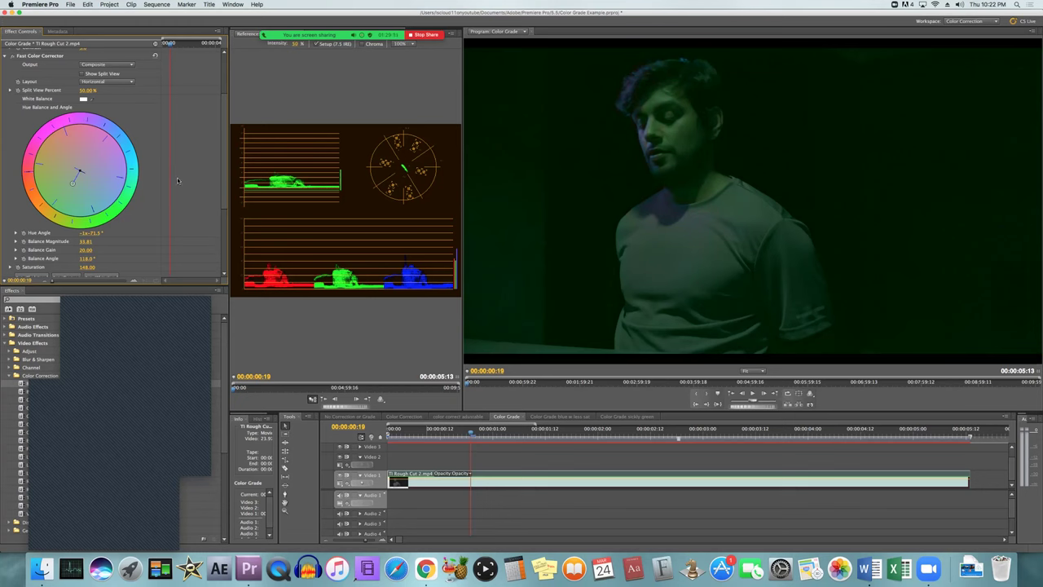
scroll(178, 180, up, 2)
scroll(122, 155, down, 5)
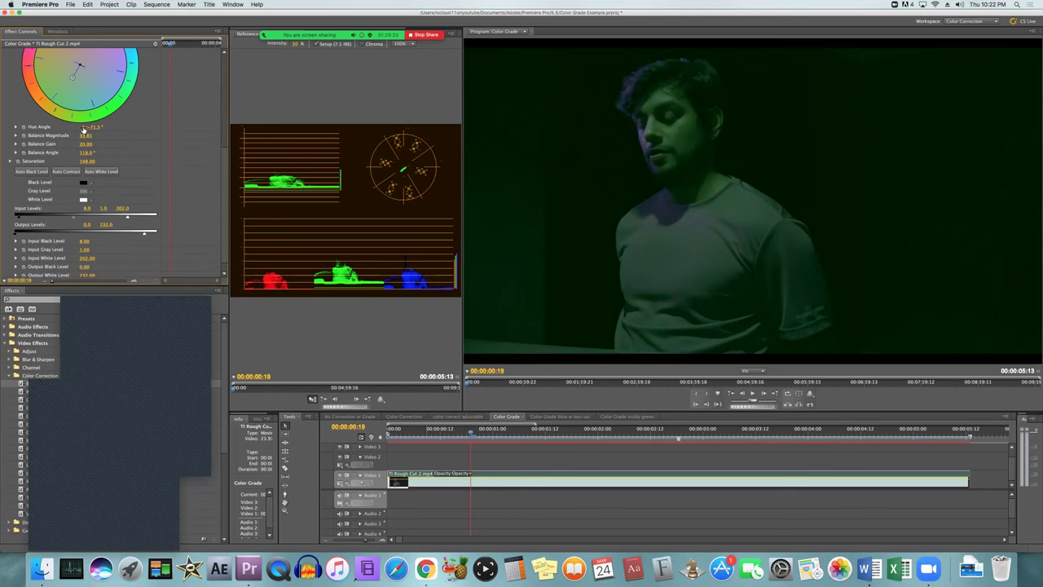
scroll(121, 165, up, 5)
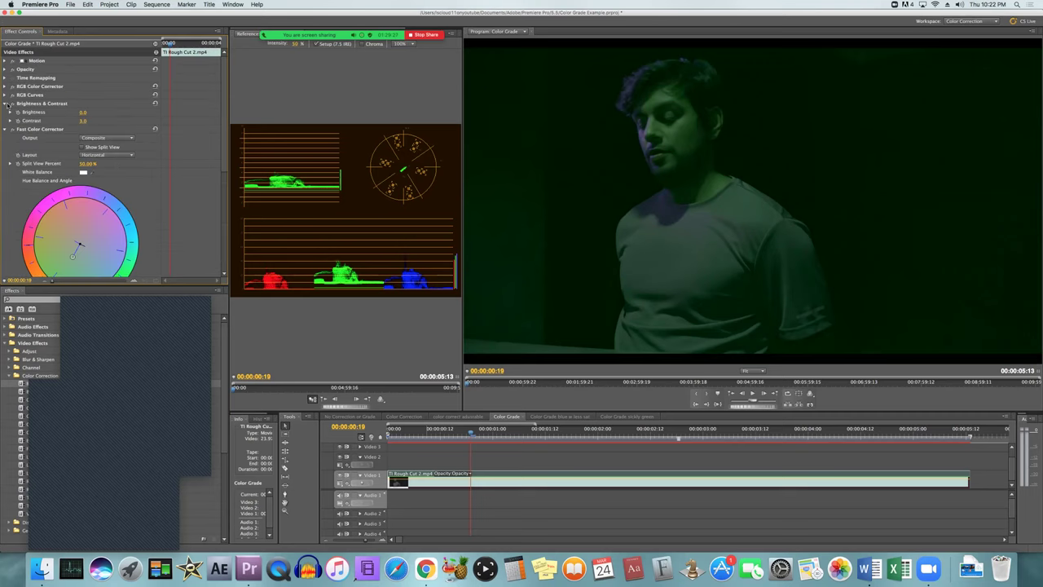
click(8, 129)
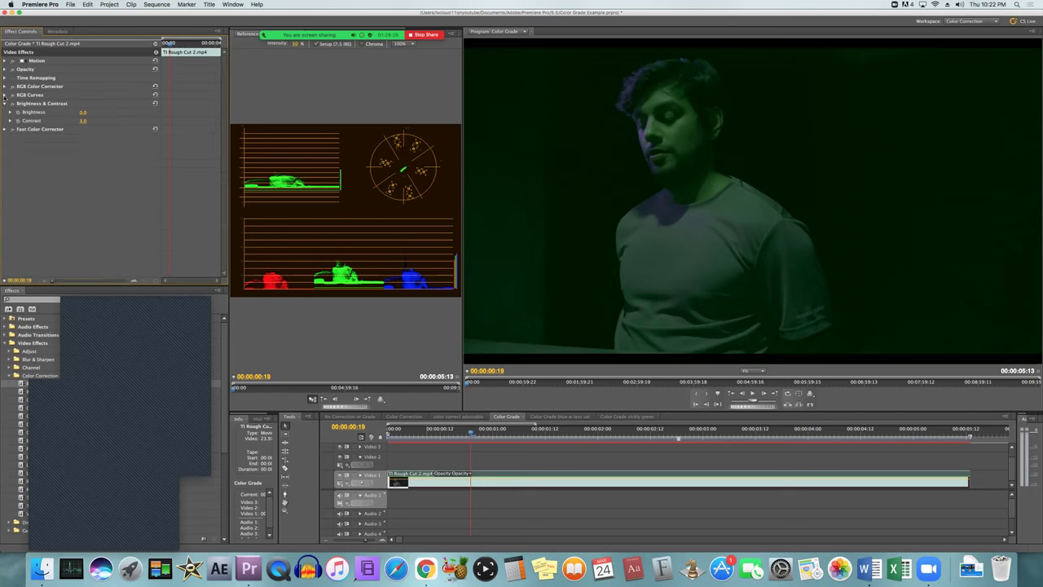
- Expand the clip's RGB Curves and pull the green curve's midpoint down
click(4, 94)
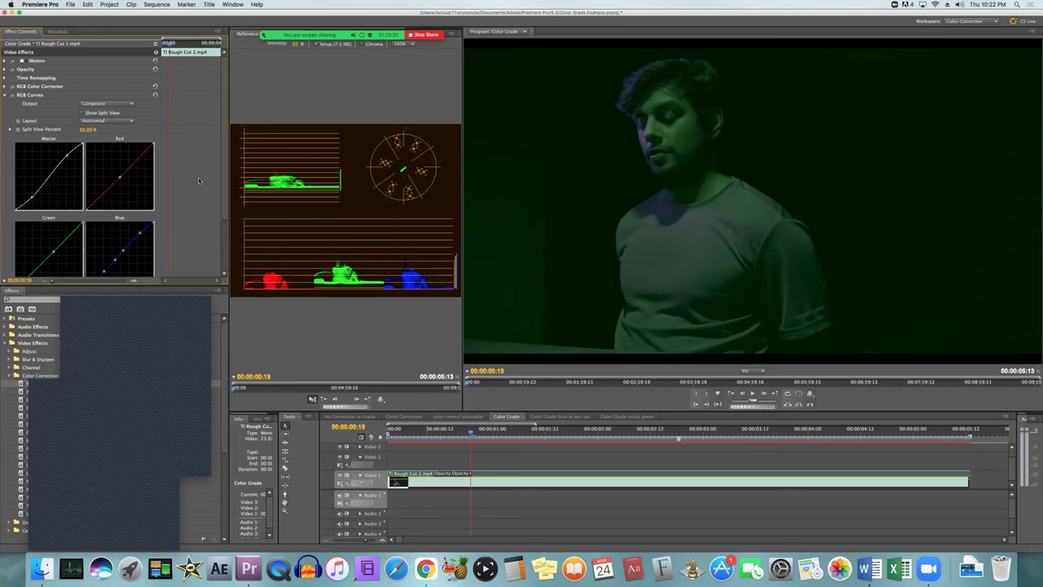
scroll(200, 180, down, 1)
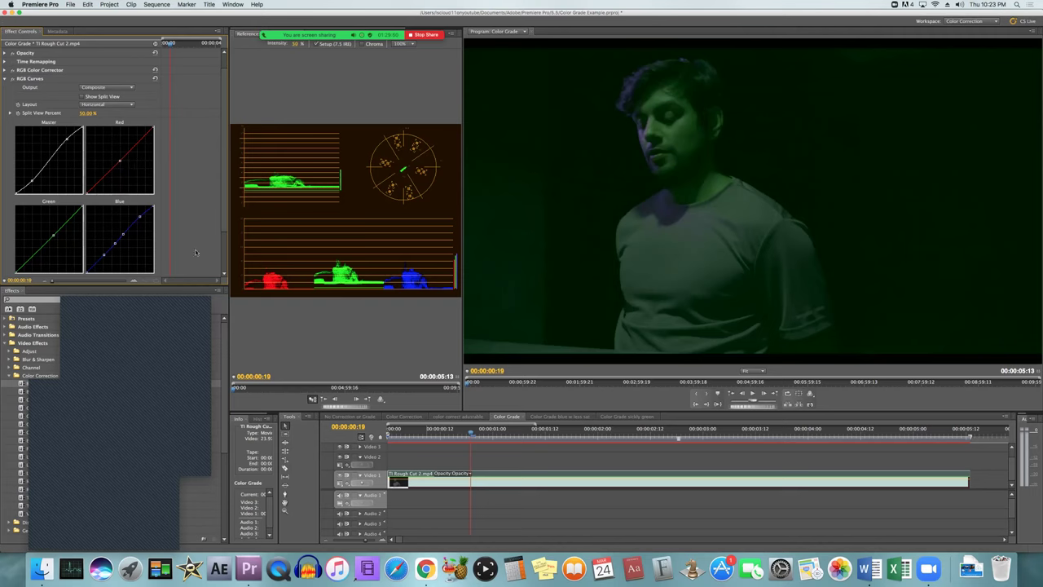
scroll(216, 214, down, 3)
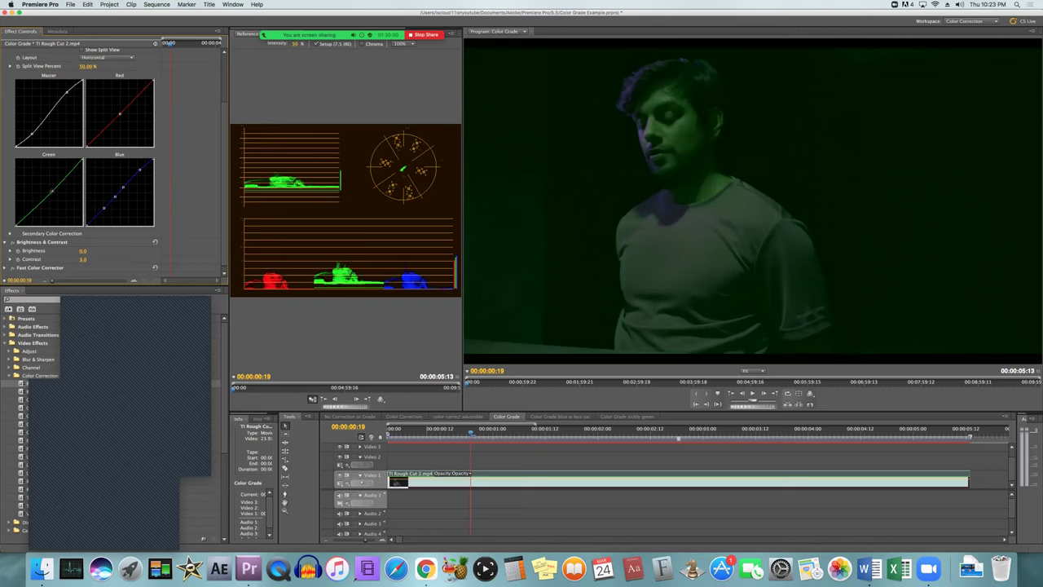
click(52, 192)
drag(53, 191, 57, 197)
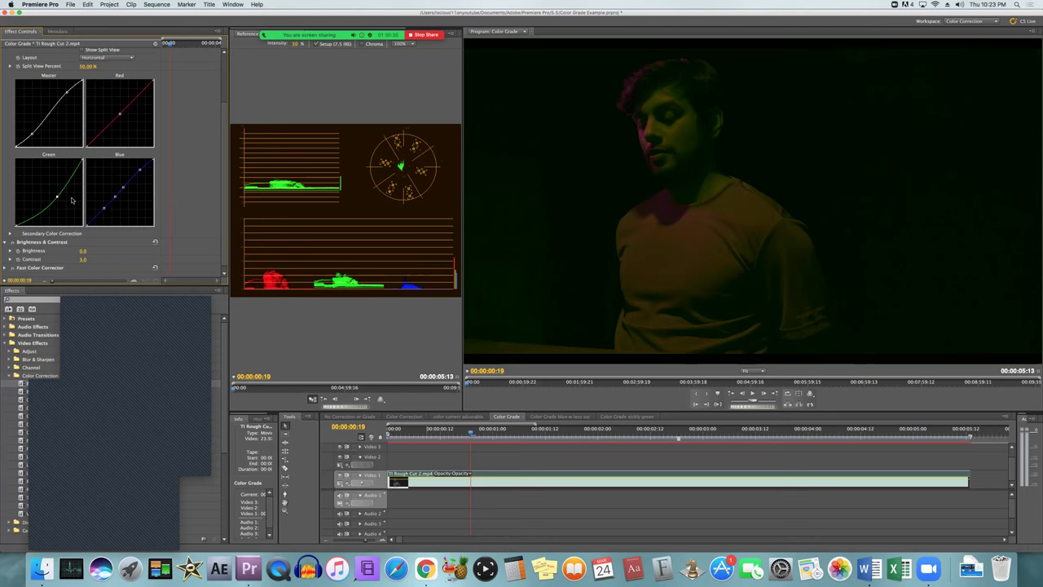
drag(57, 196, 57, 196)
- Shape the green curve into an S with raised highlights and lowered shadows, and steepen the red curve by raising its midpoint
drag(76, 169, 70, 163)
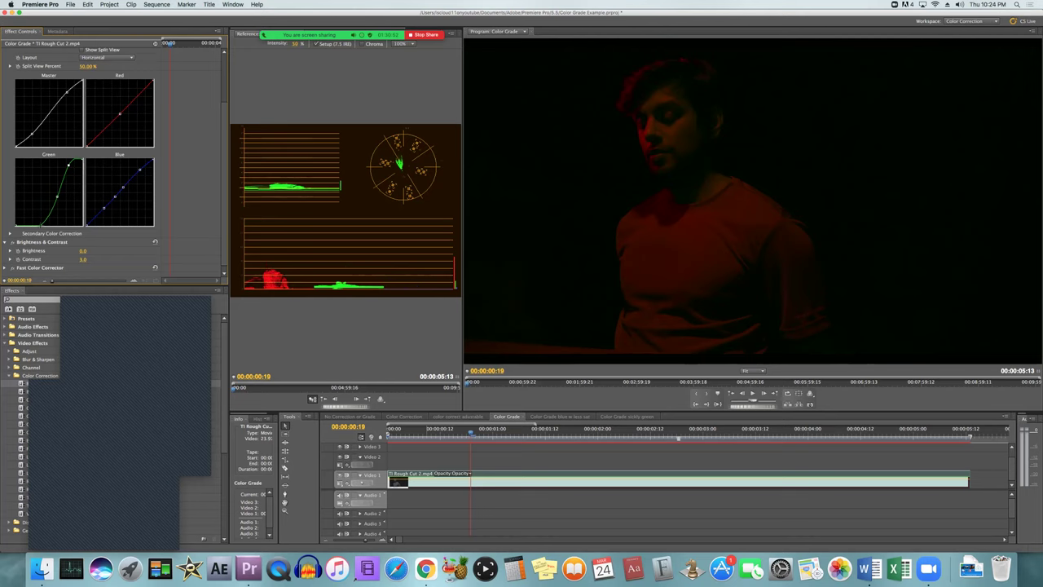
drag(43, 220, 31, 212)
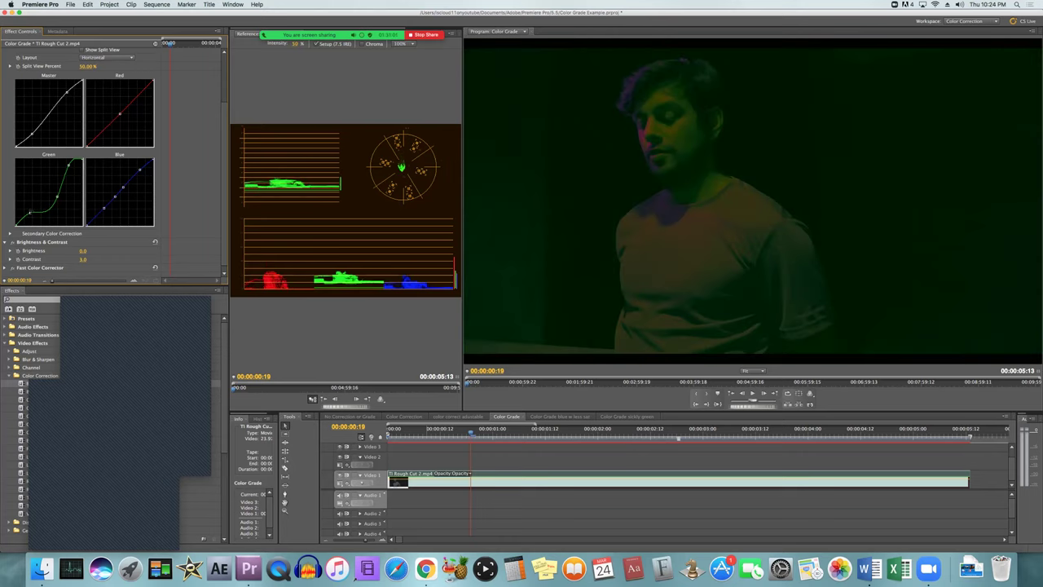
drag(30, 212, 27, 211)
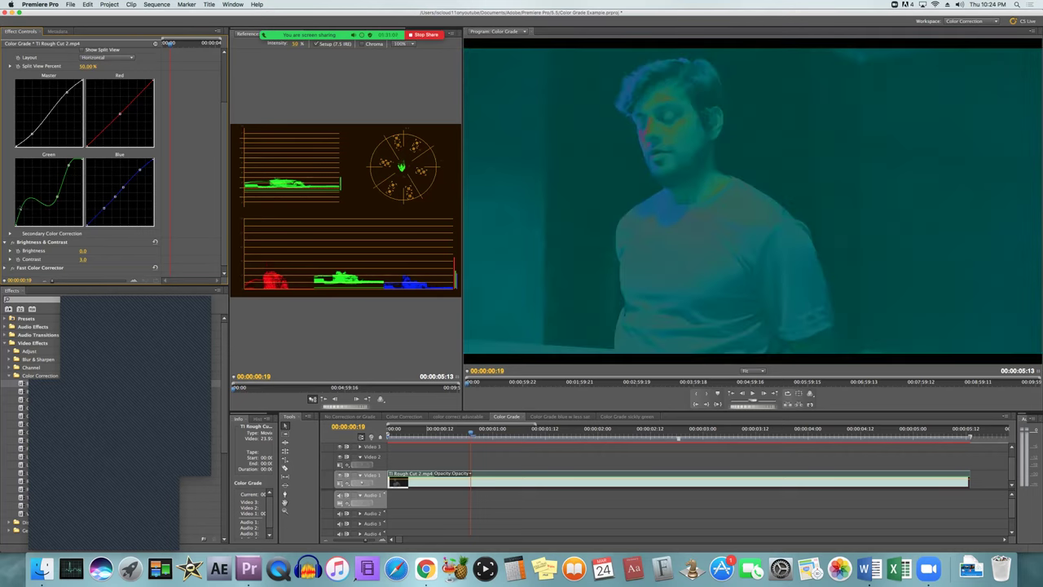
drag(19, 210, 37, 218)
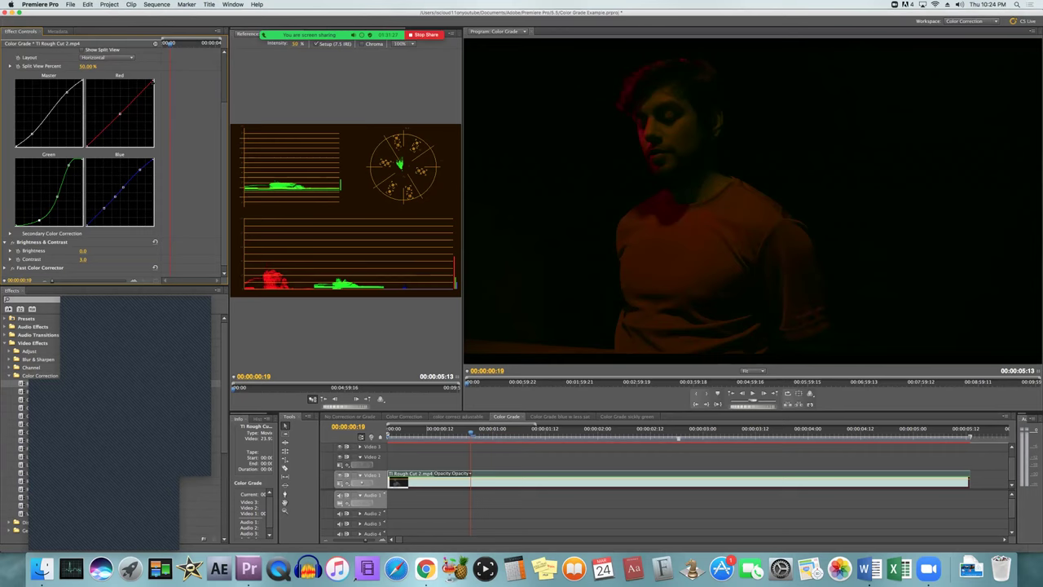
drag(148, 83, 130, 104)
drag(86, 144, 113, 109)
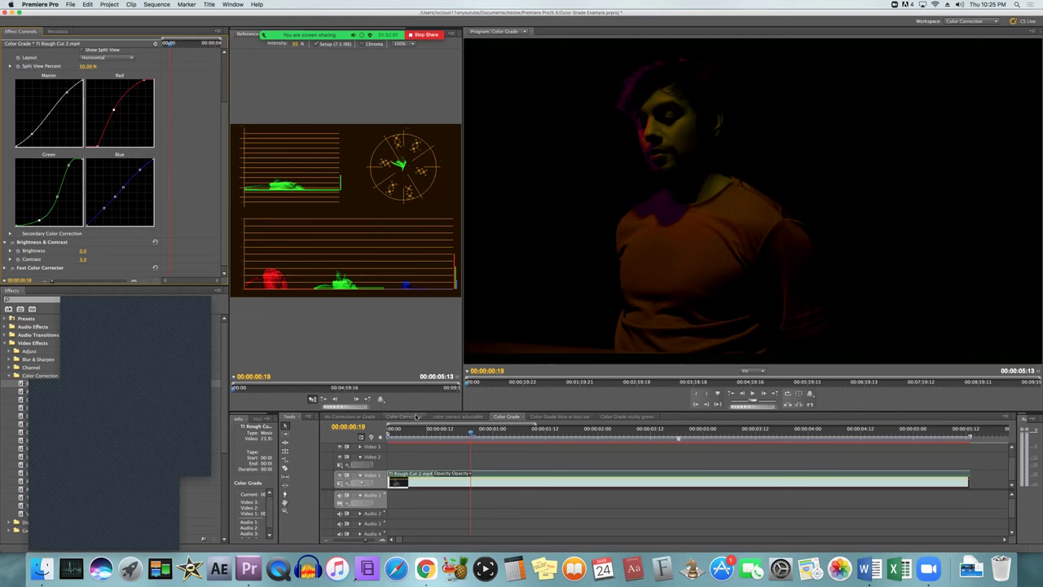
- Switch to the color correct adustable sequence and replace its clip's Brightness & Contrast effect with RGB Curves
click(459, 416)
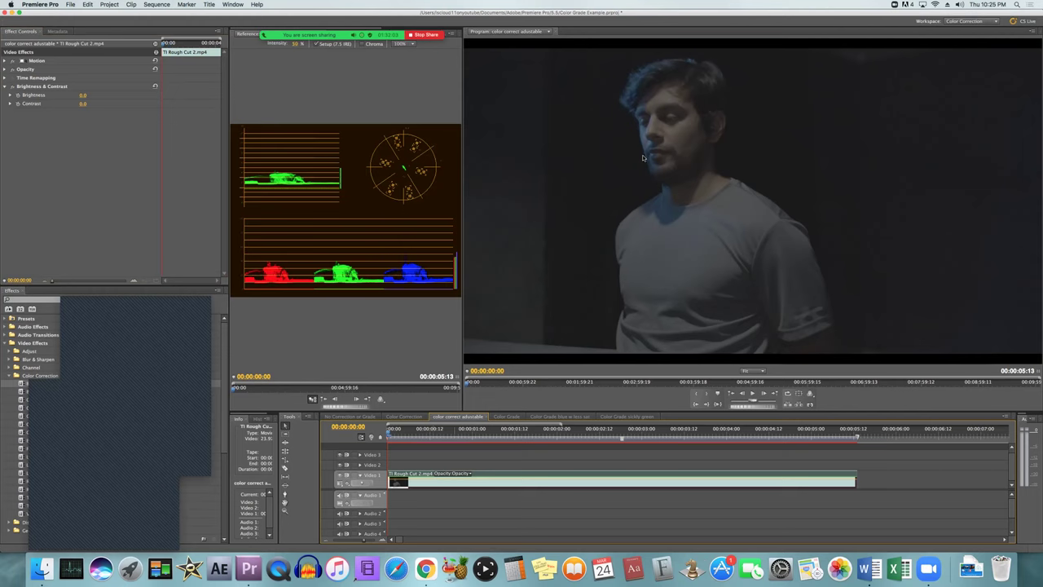
drag(82, 95, 78, 98)
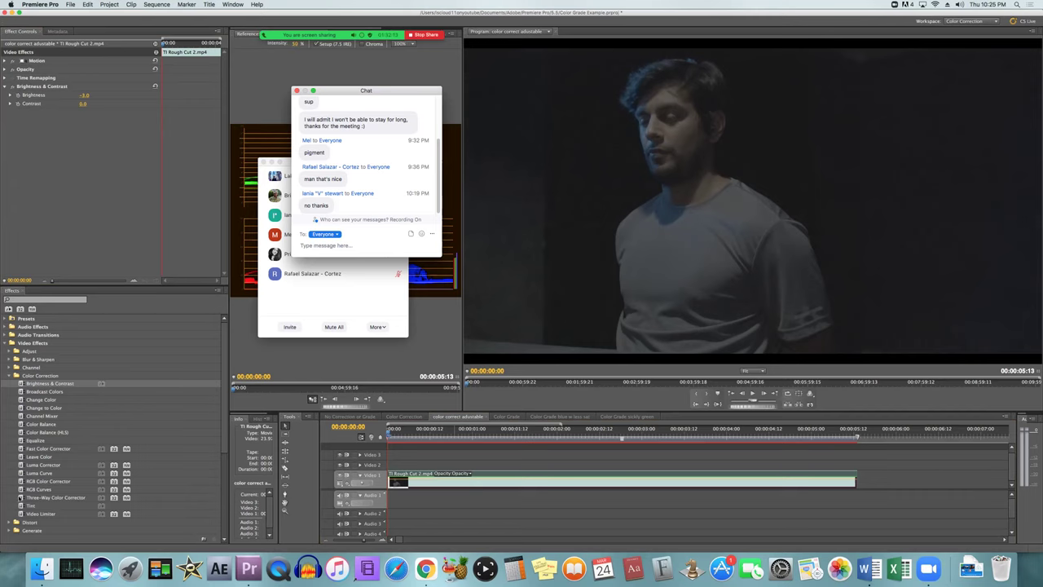
drag(23, 491, 482, 481)
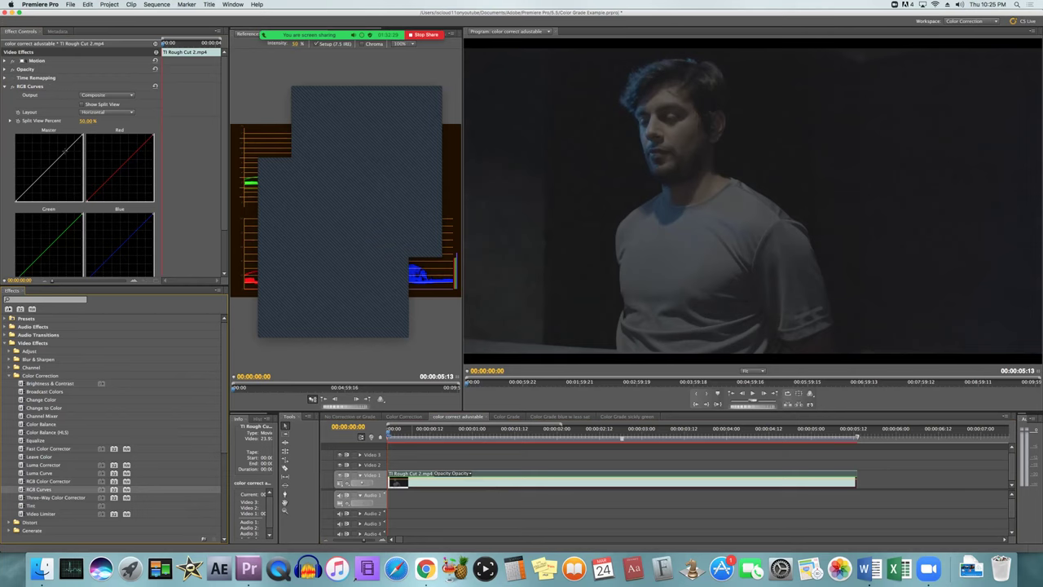
- Shape the master curve into a gentle S by lowering a shadow point and raising a highlight point
click(29, 186)
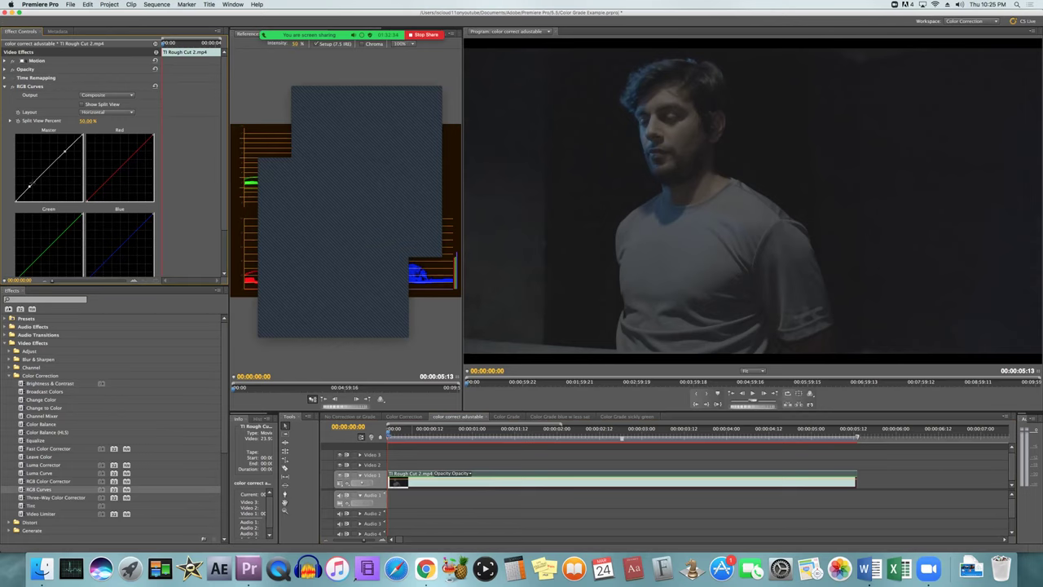
drag(29, 186, 31, 189)
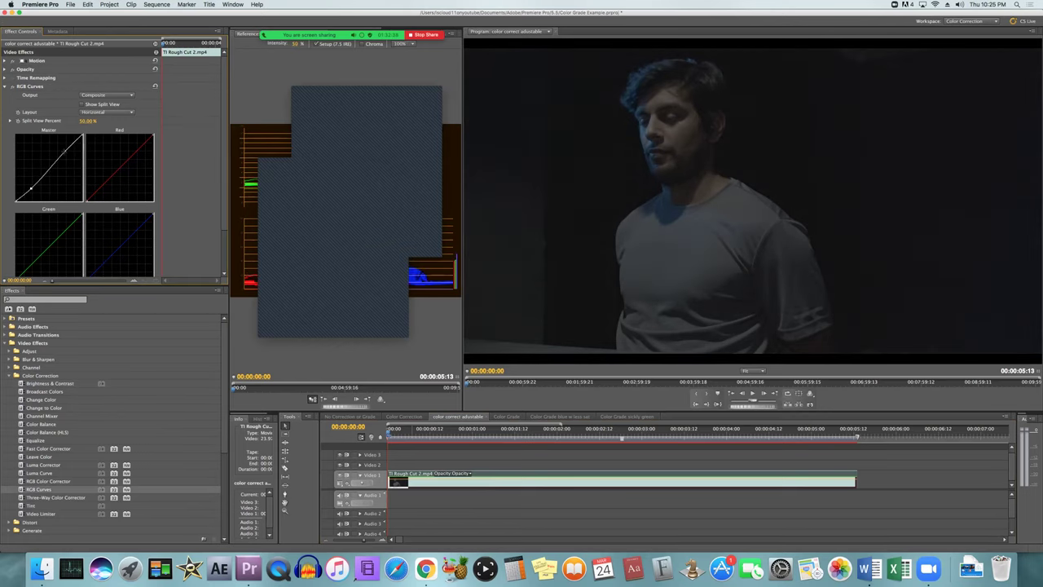
click(64, 151)
drag(63, 151, 64, 148)
drag(30, 188, 33, 190)
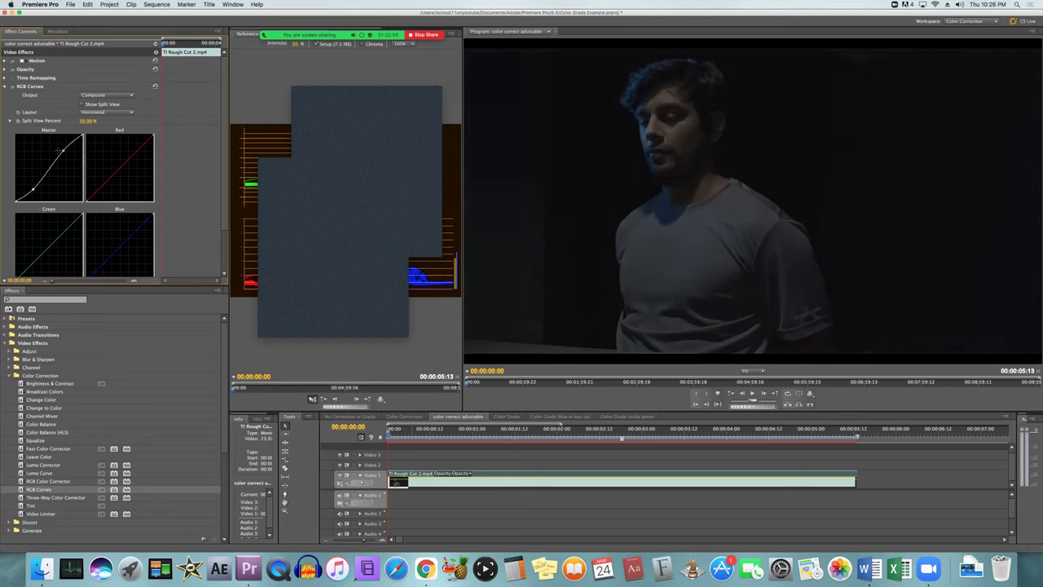
drag(63, 150, 61, 148)
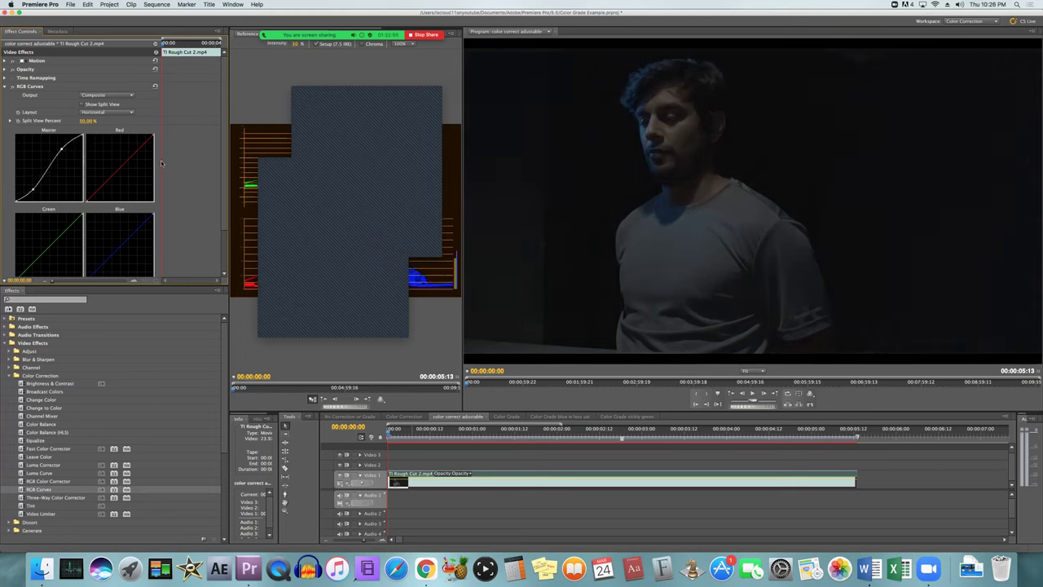
- Steepen the master curve's S for stronger contrast, and ease both points back to a more moderate shape
drag(62, 149, 61, 146)
drag(31, 188, 34, 191)
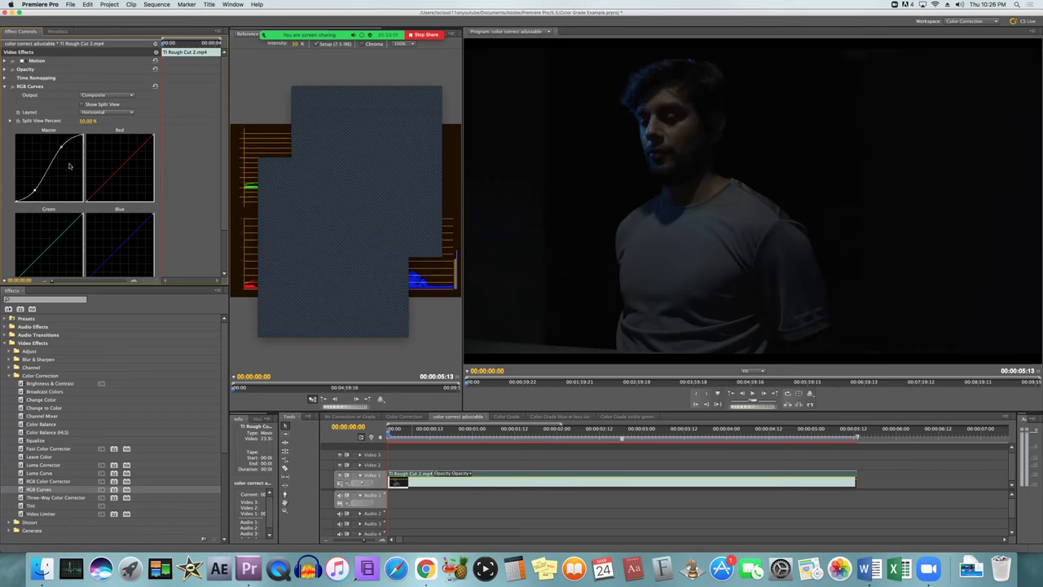
drag(63, 147, 64, 149)
drag(35, 189, 32, 189)
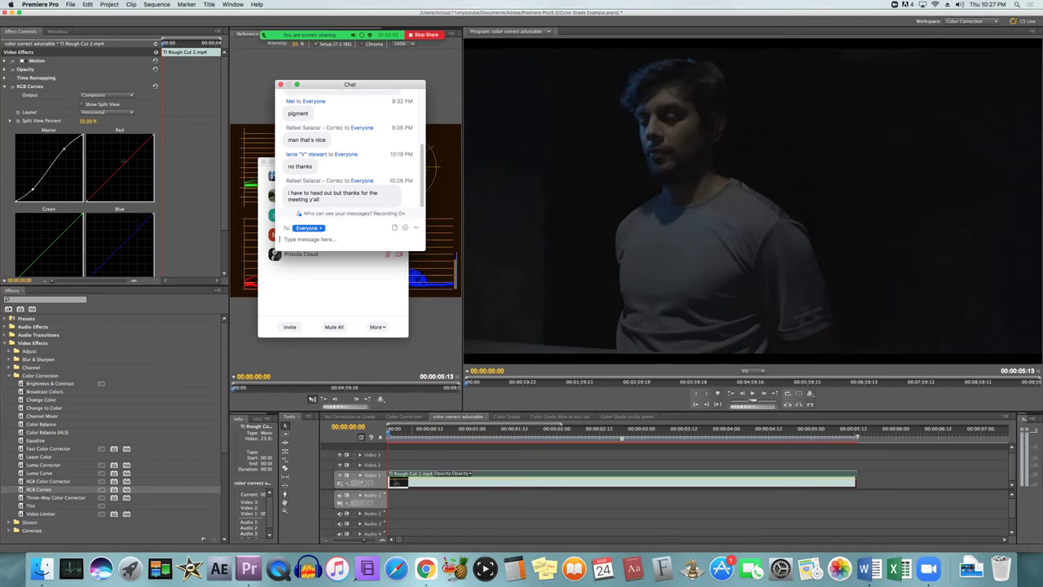
- Add a midpoint to the red curve, push it to an extreme red, and settle it slightly above the diagonal
click(119, 166)
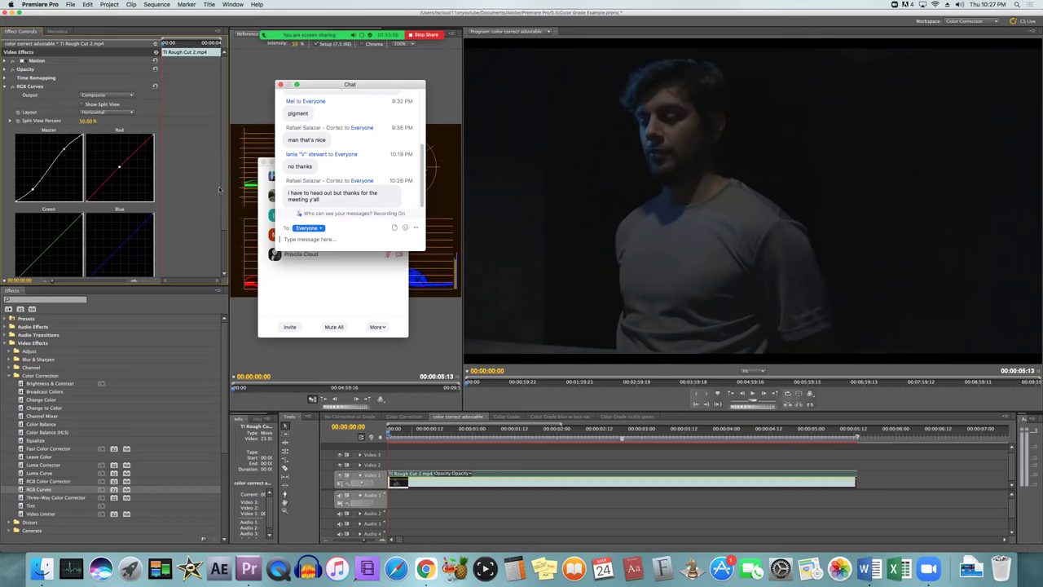
drag(119, 167, 118, 166)
drag(118, 165, 94, 148)
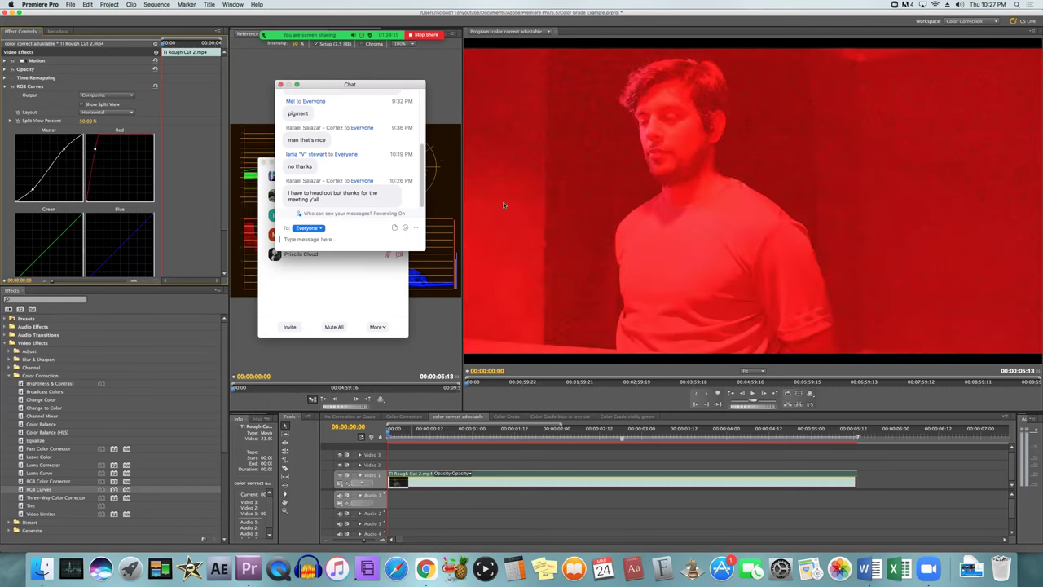
drag(94, 148, 116, 162)
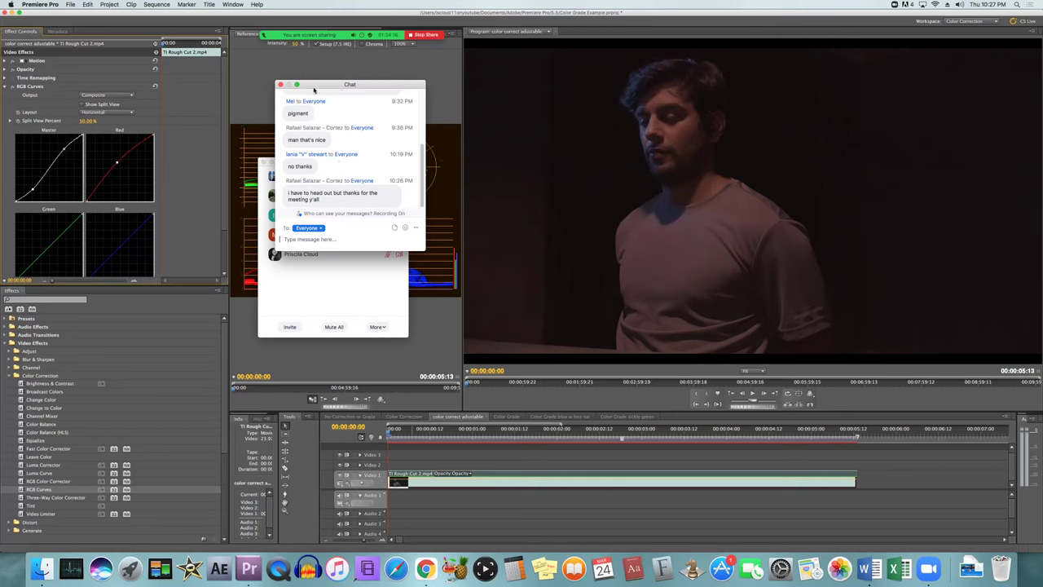
- Move the chat window aside, switch to Chrome, and search Google for color grade panel to look over the control surfaces offered
drag(319, 85, 306, 149)
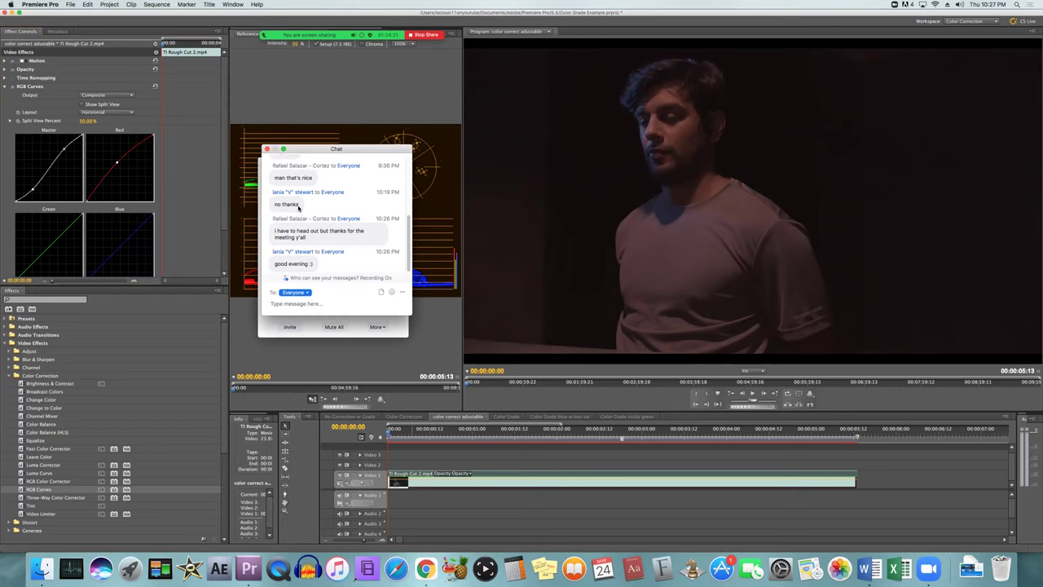
click(425, 567)
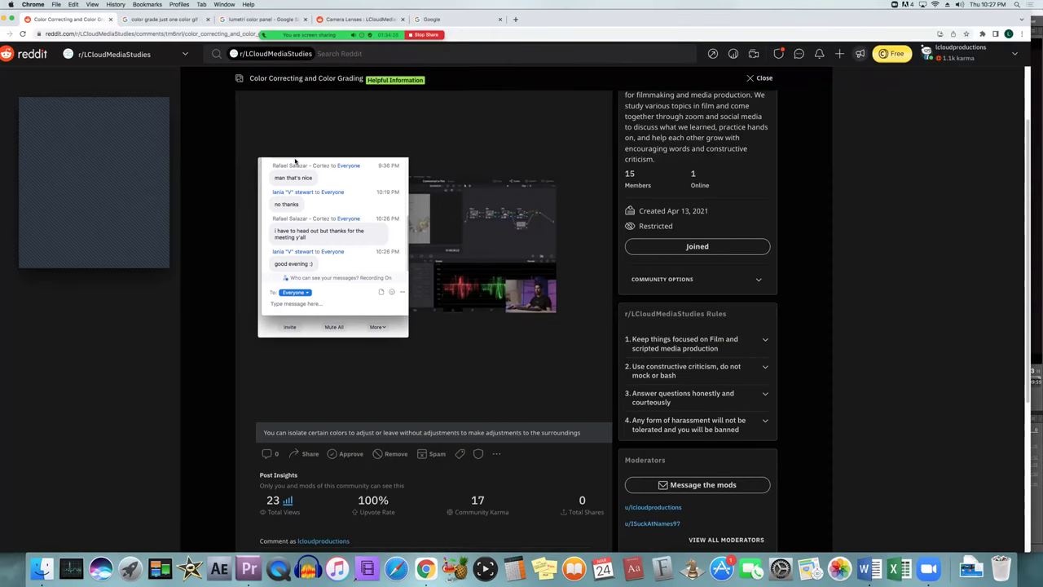
click(456, 19)
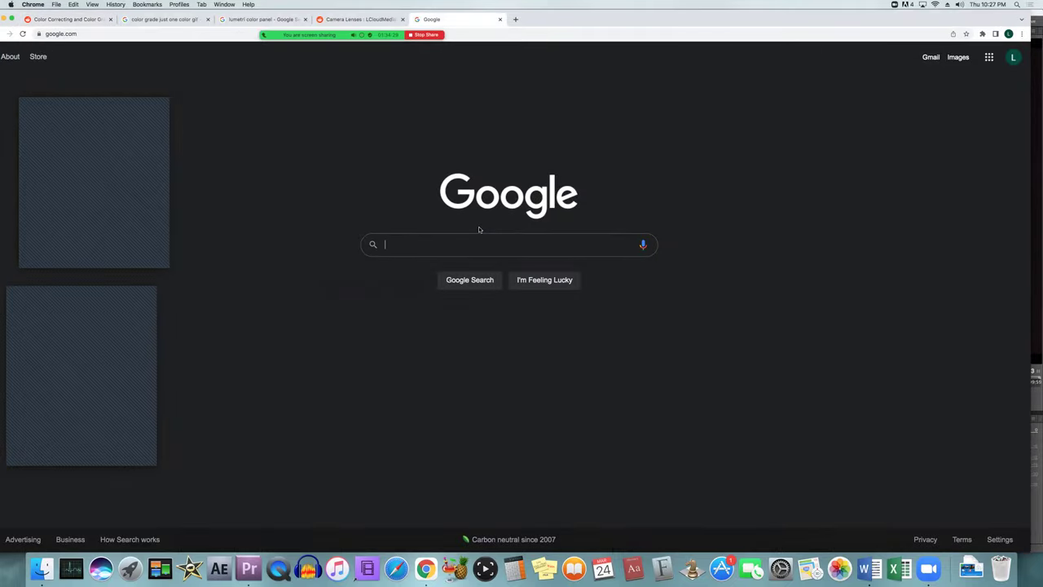
text(color gra)
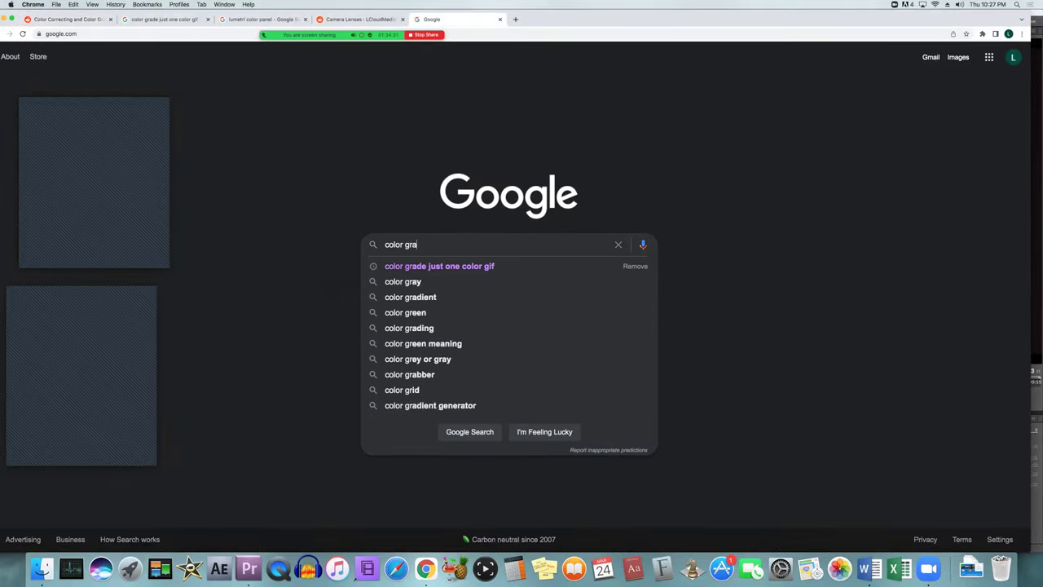
text(de pan)
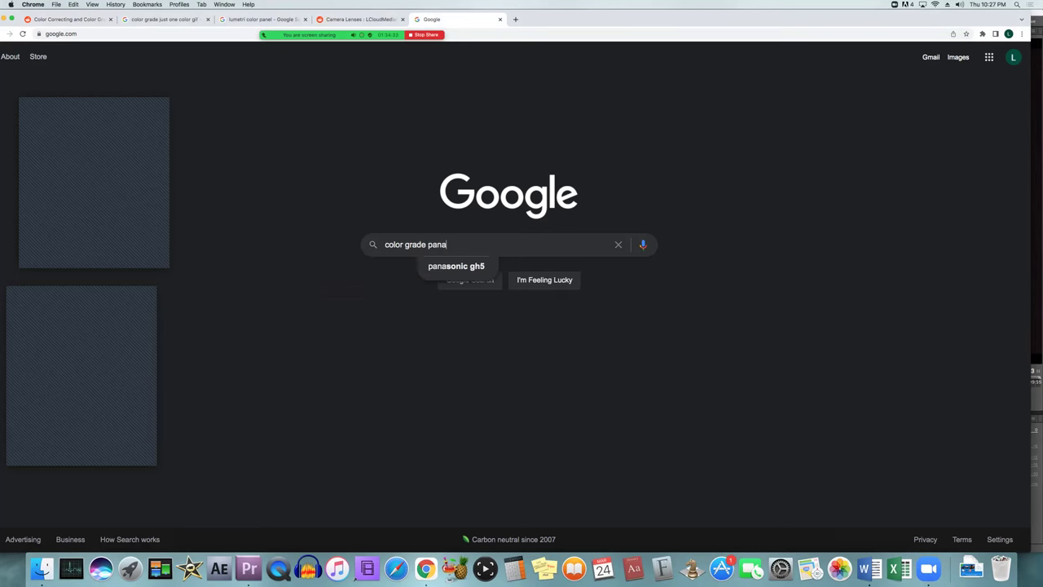
text(el)
key(Return)
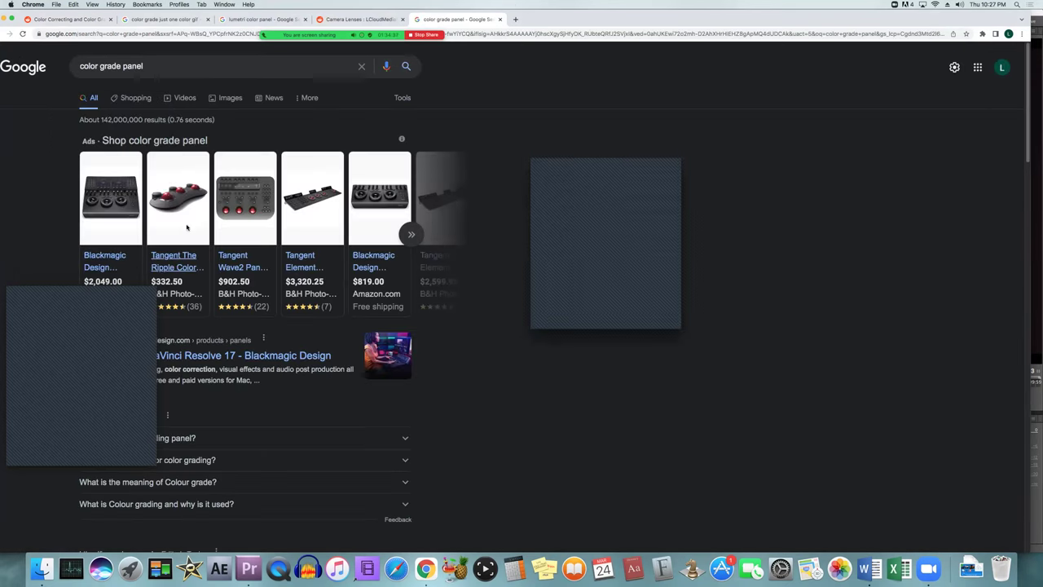
mouse_move(277, 219)
mouse_move(178, 206)
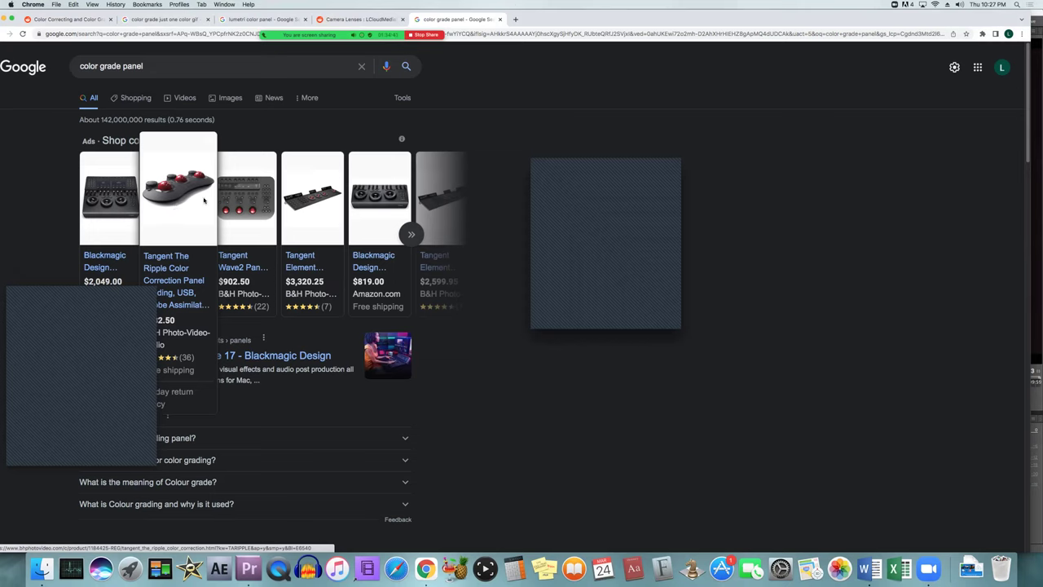
mouse_move(395, 222)
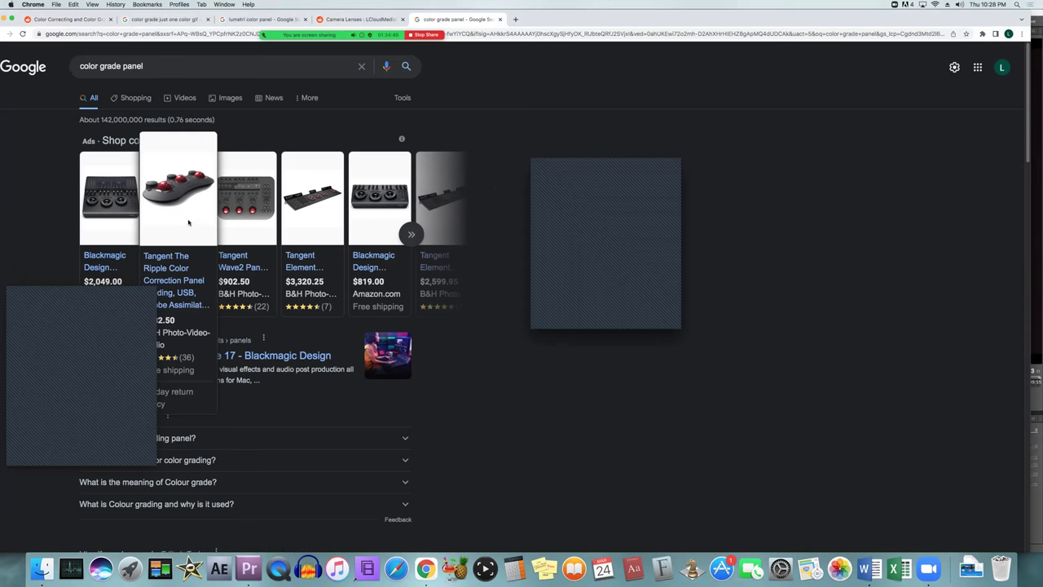
mouse_move(102, 222)
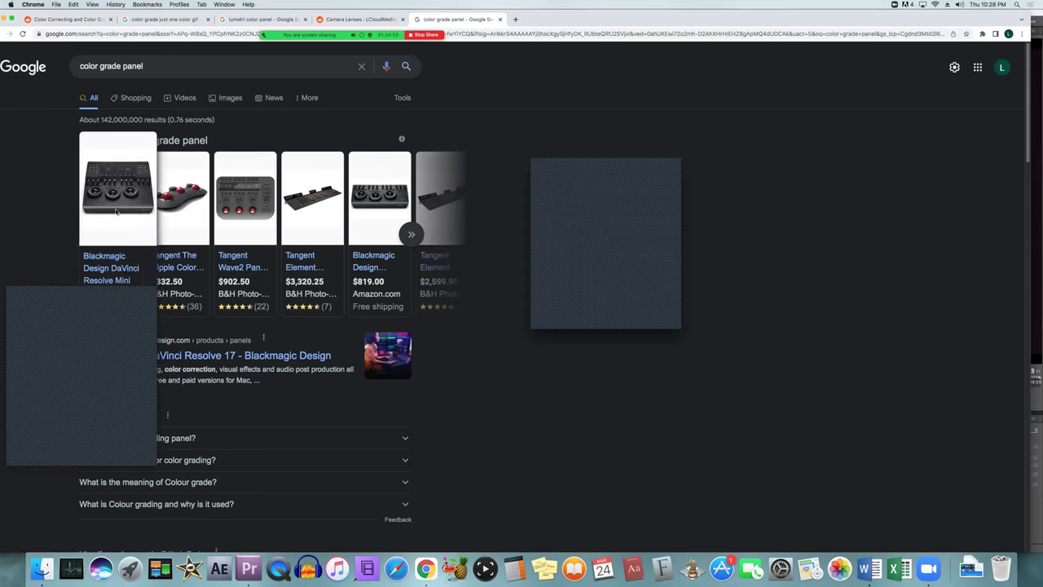
mouse_move(294, 198)
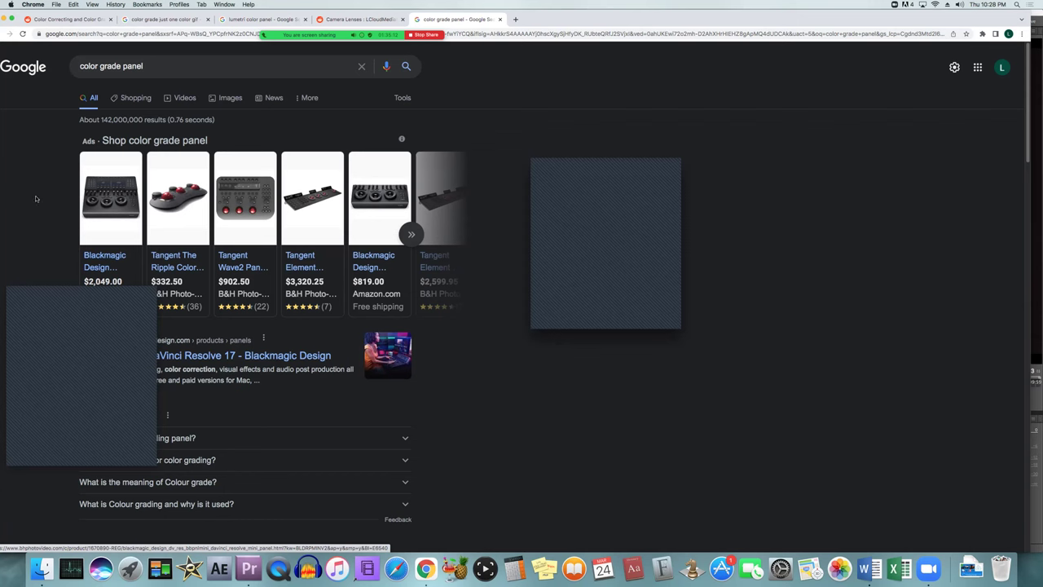
mouse_move(253, 207)
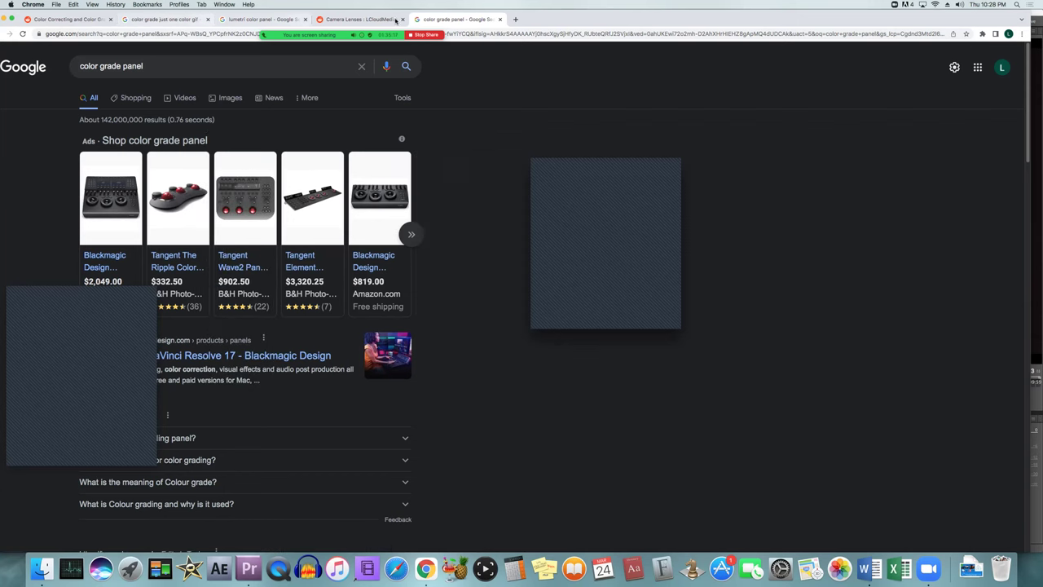
- Go through the open Chrome pages and close the color grade just one color gif image search
click(74, 19)
click(161, 20)
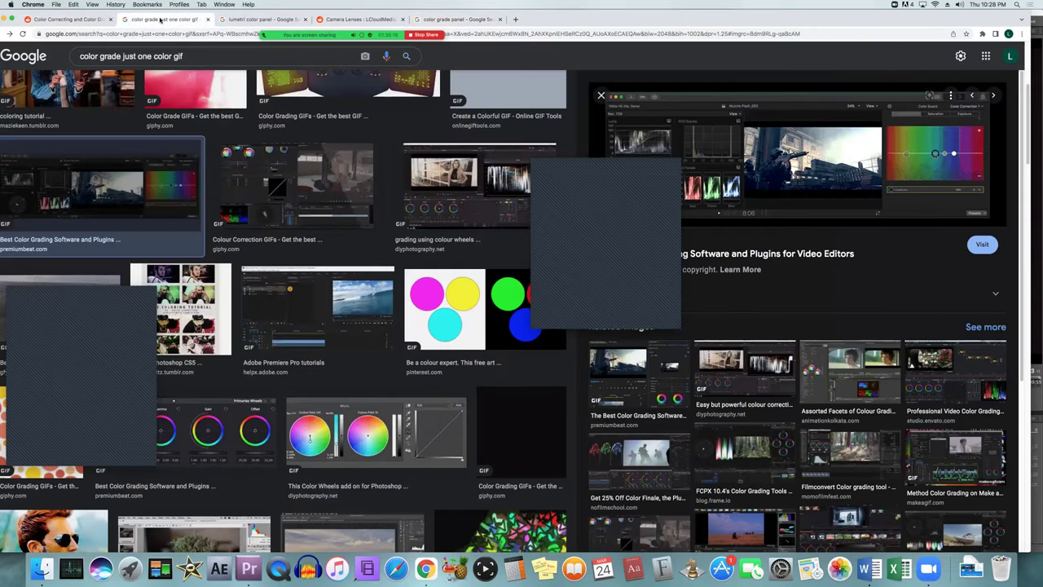
click(224, 20)
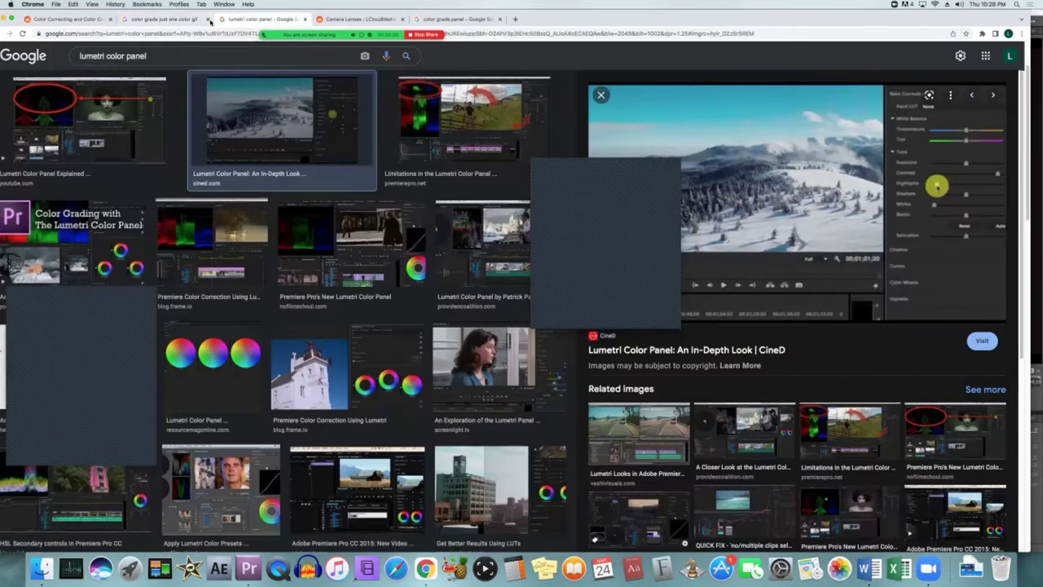
click(209, 19)
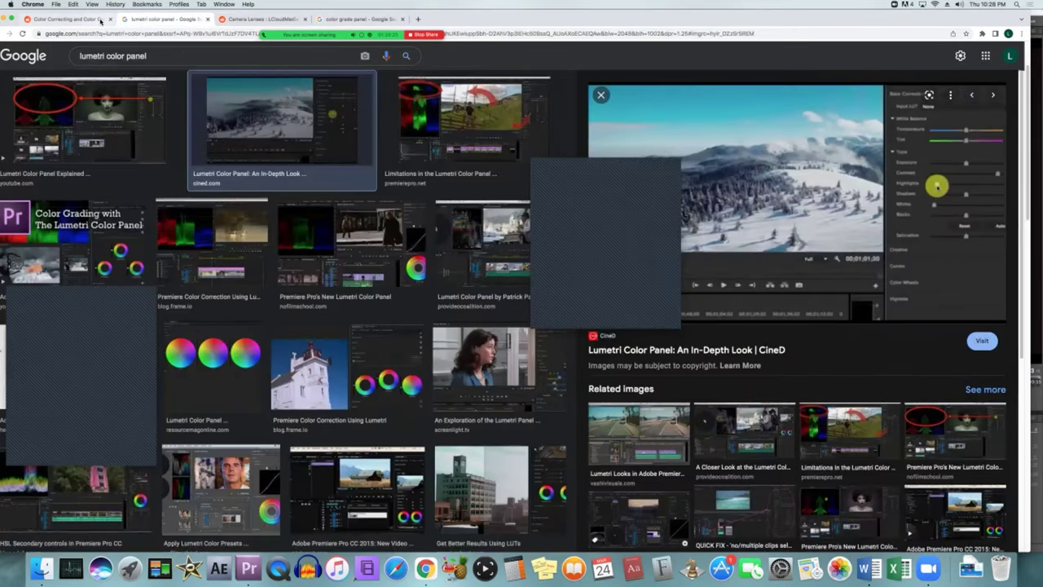
- Close the Color Correcting and Color Grading Reddit post and keep the lumetri color panel image search open
click(100, 21)
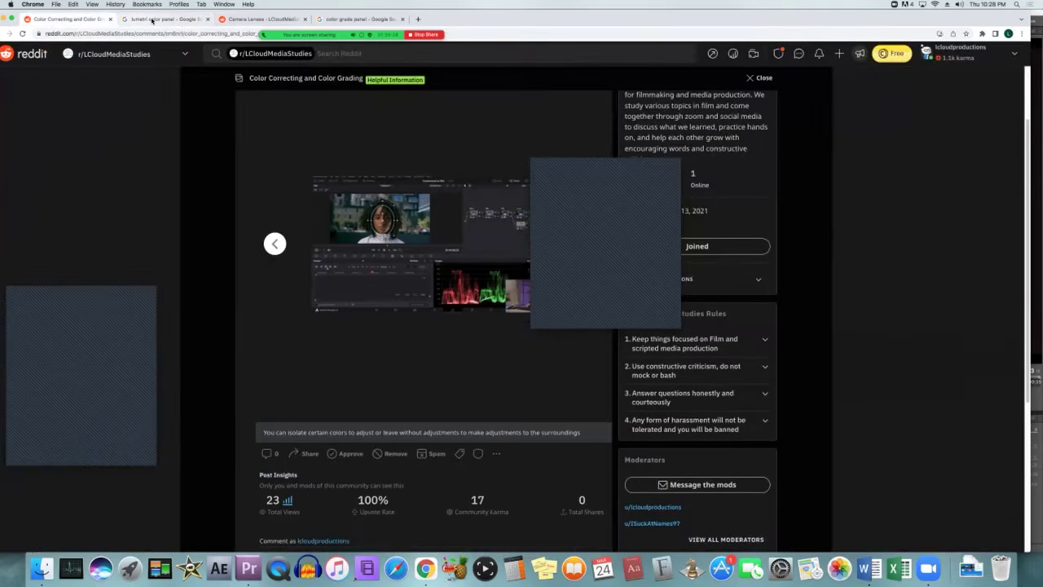
click(152, 21)
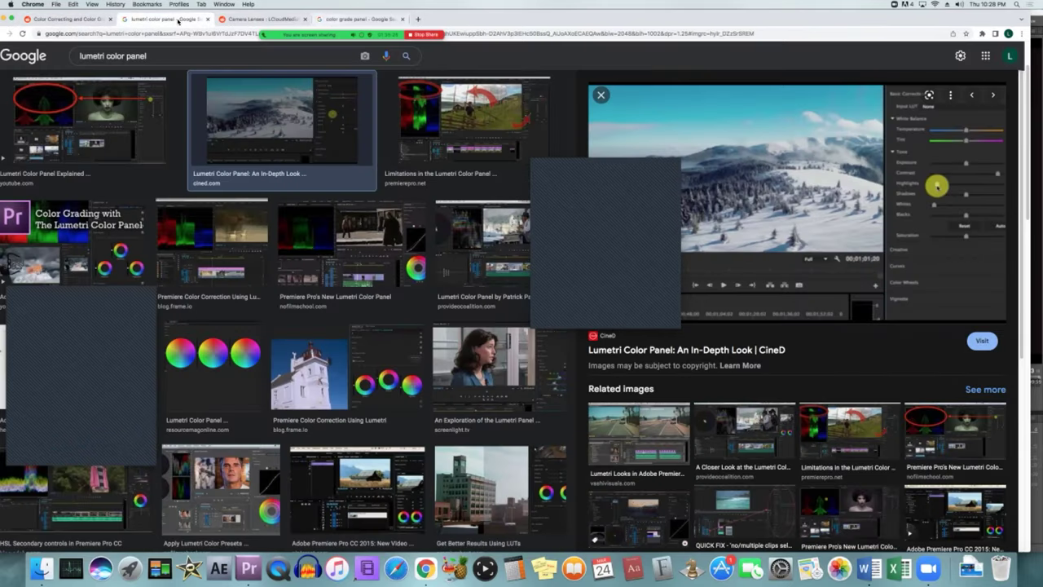
click(359, 18)
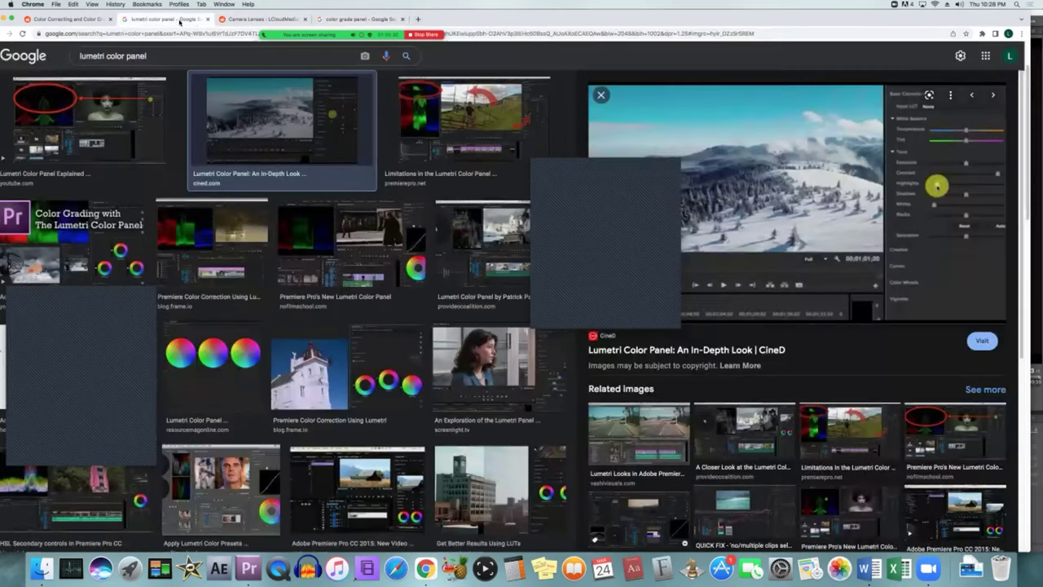
click(167, 19)
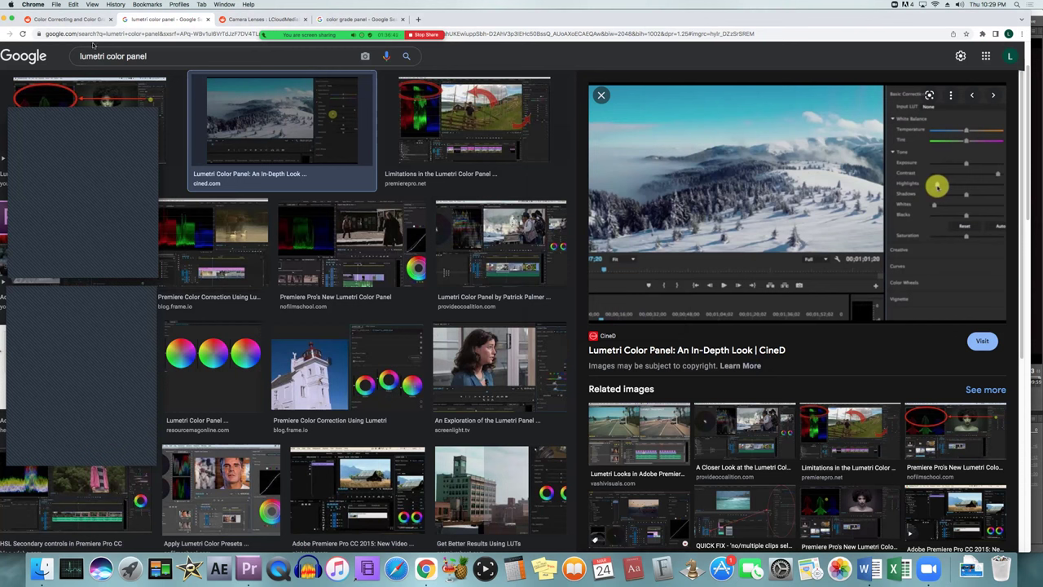
click(110, 19)
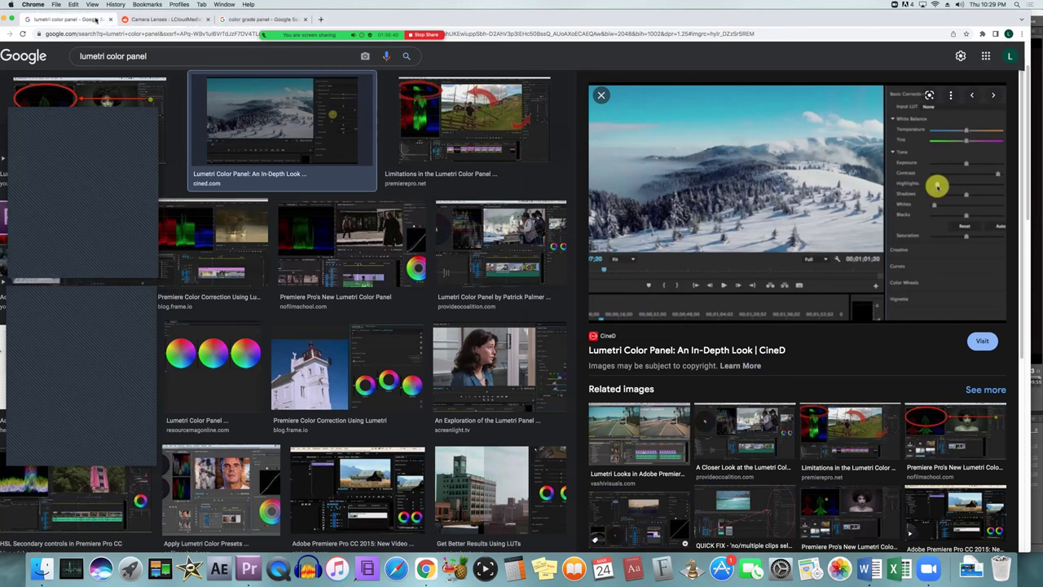
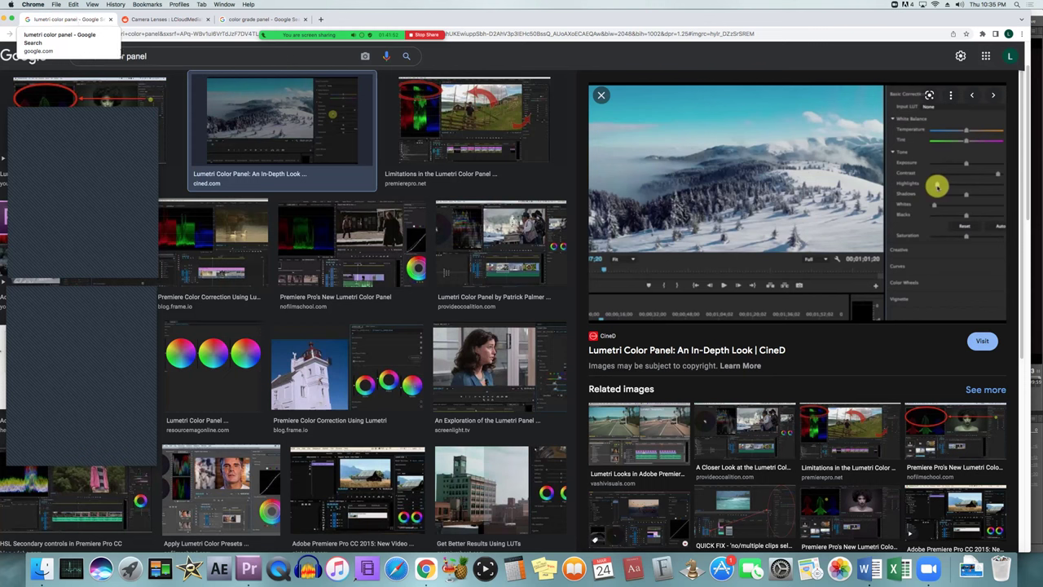
- Search Google Images for log footage and open the log colored versus log uncolored comparison picture
triple_click(167, 54)
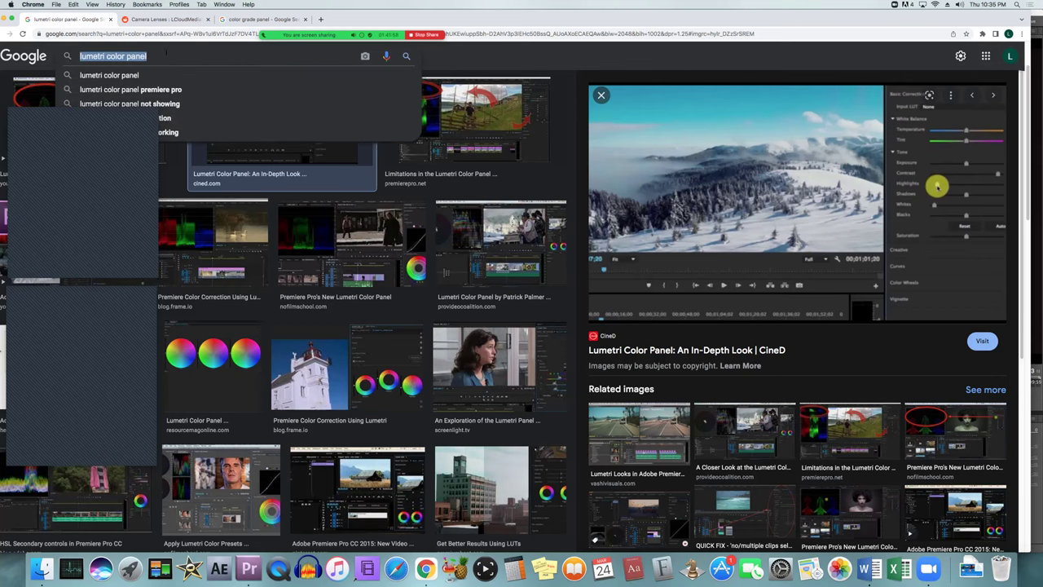
text(log footag)
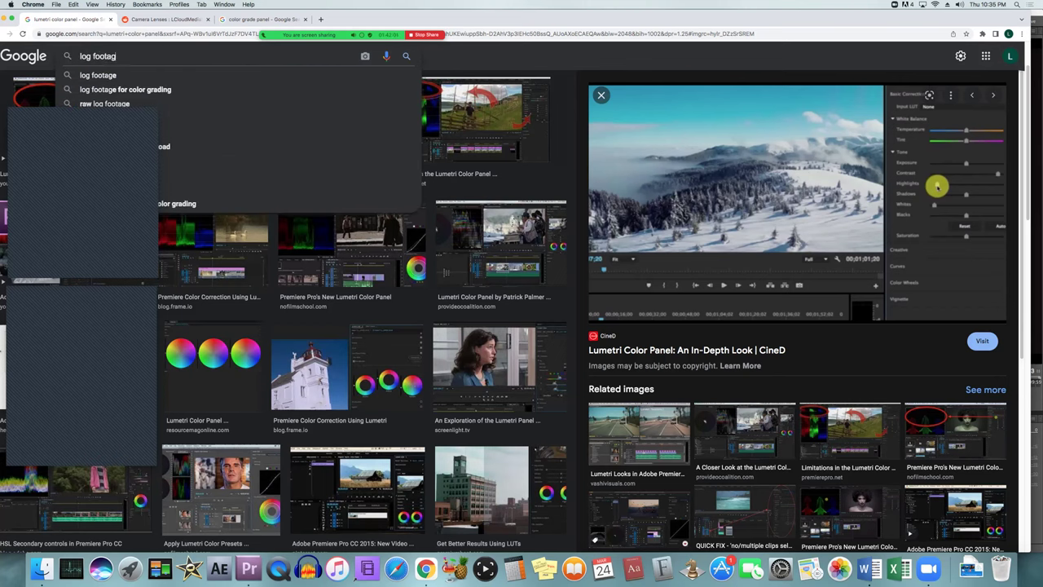
text(e)
key(Return)
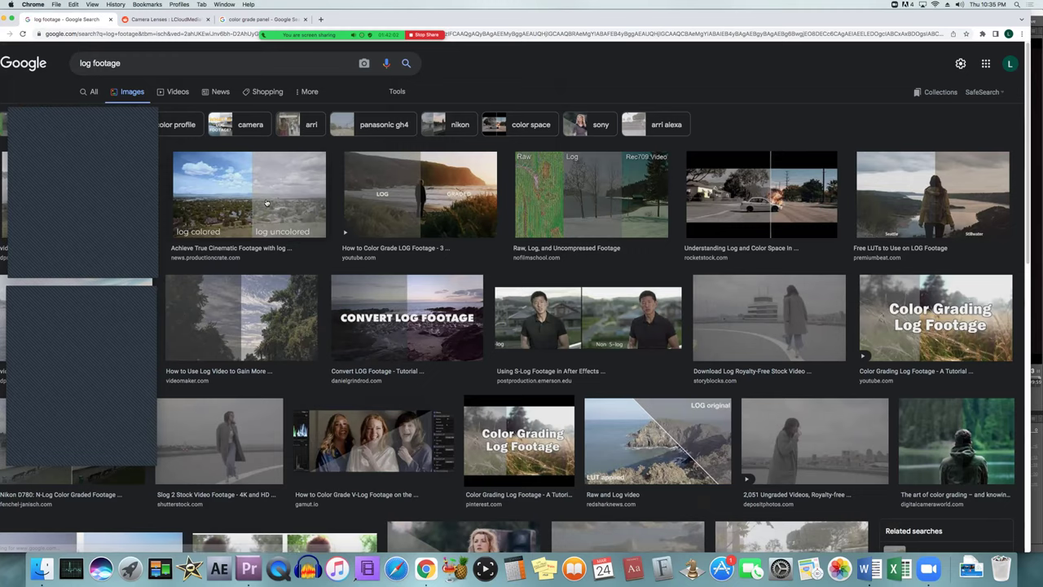
click(266, 203)
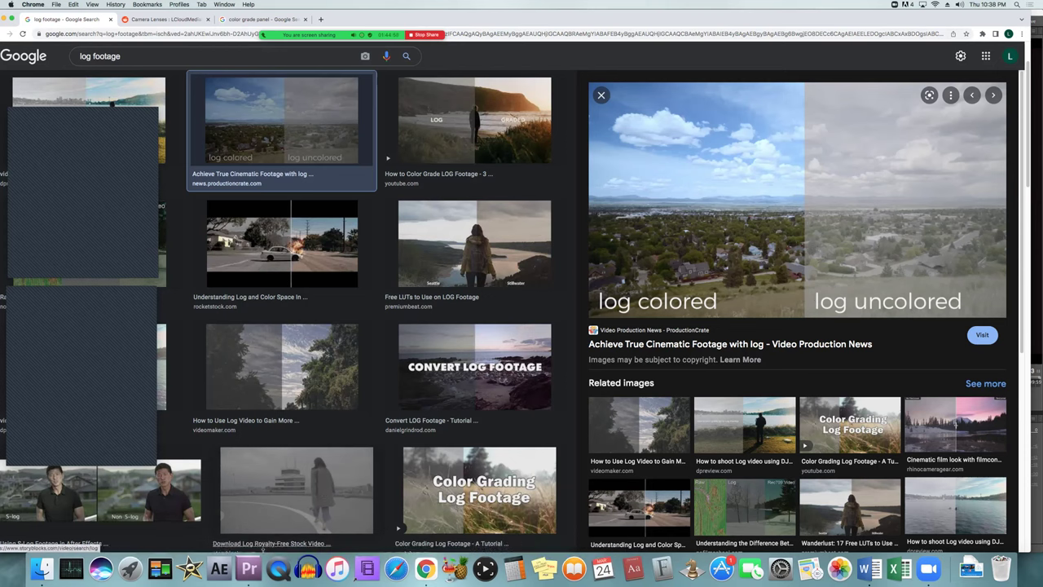
- Switch to Premiere Pro, widen the reference monitor, and compare the scopes of the color grade sequences with the Color Correction sequence
click(251, 566)
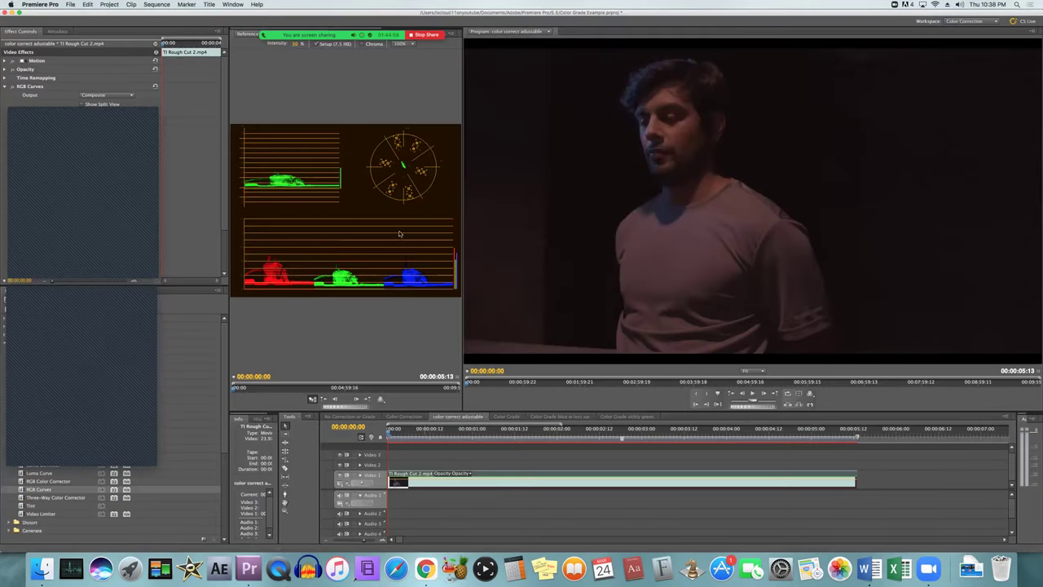
drag(461, 202, 713, 245)
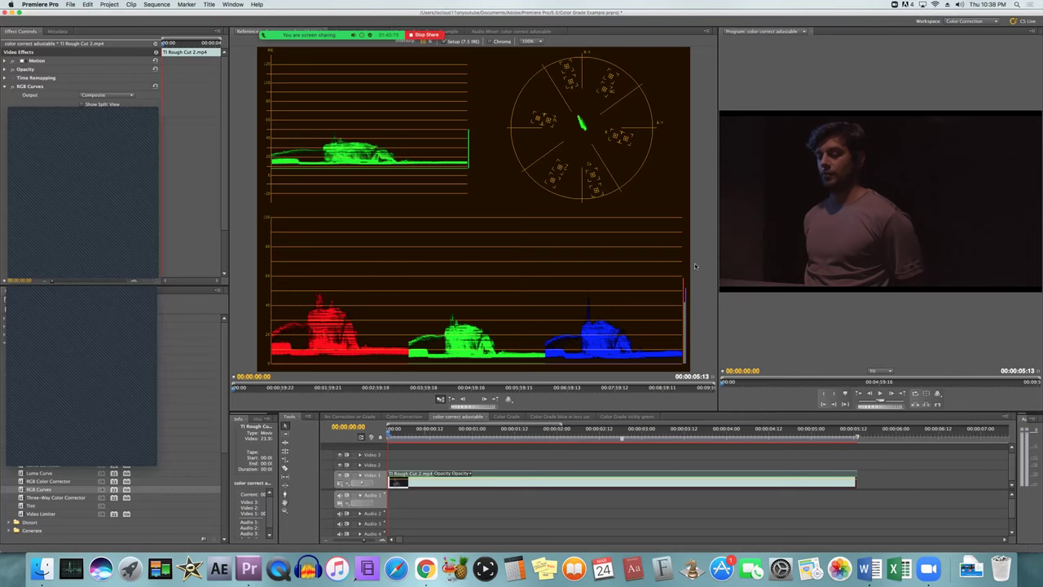
click(510, 417)
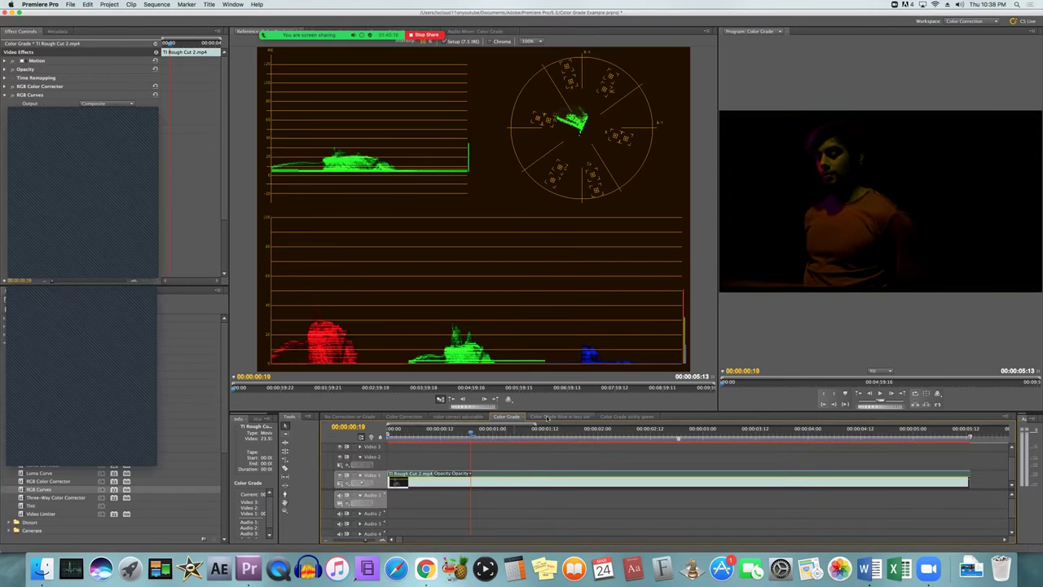
click(548, 417)
click(411, 417)
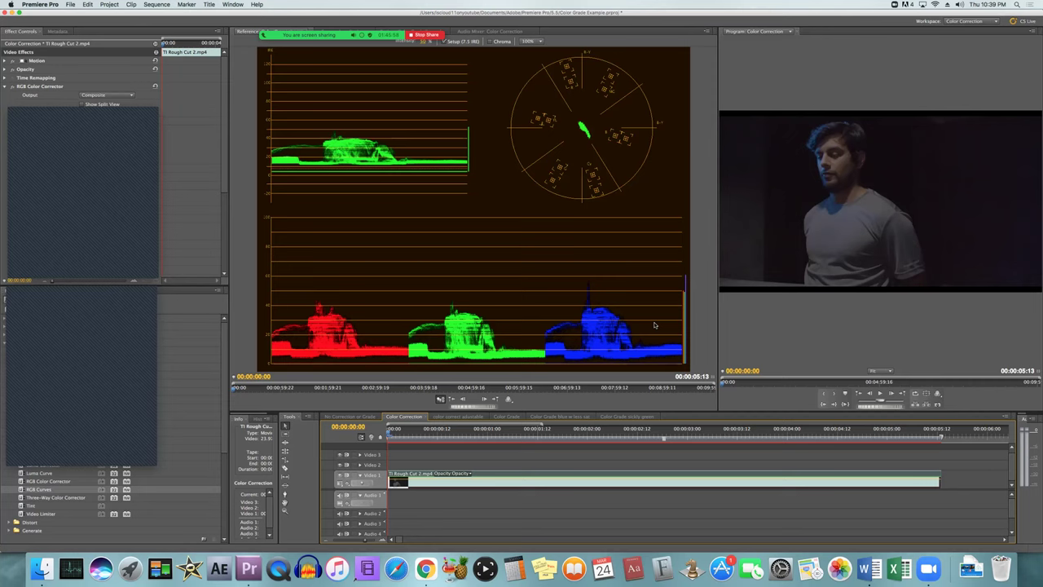
- Show All Scopes in the reference monitor, and return its output to Vect/YC Wave/RGB Parade
click(509, 399)
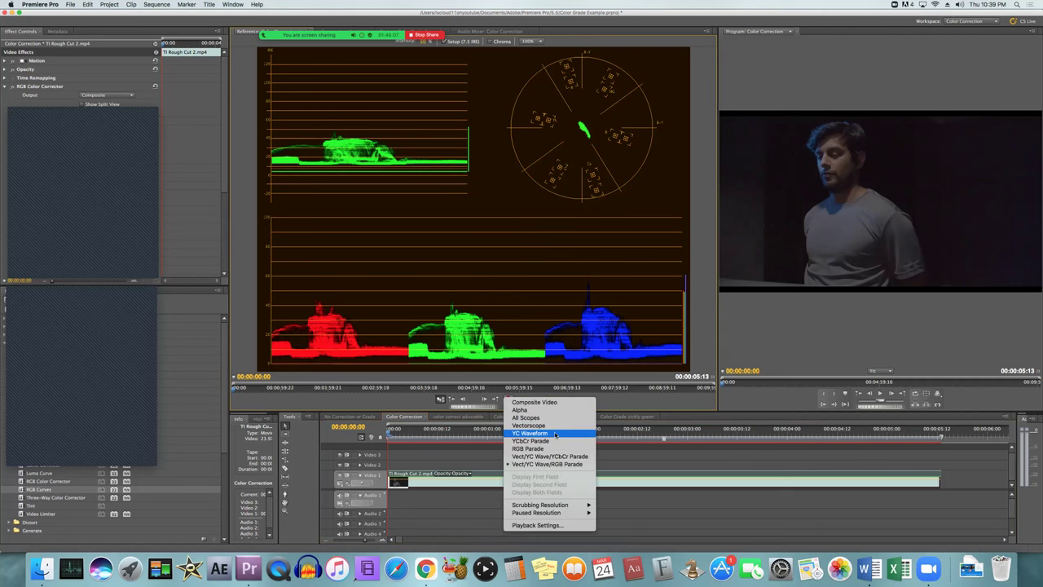
click(551, 417)
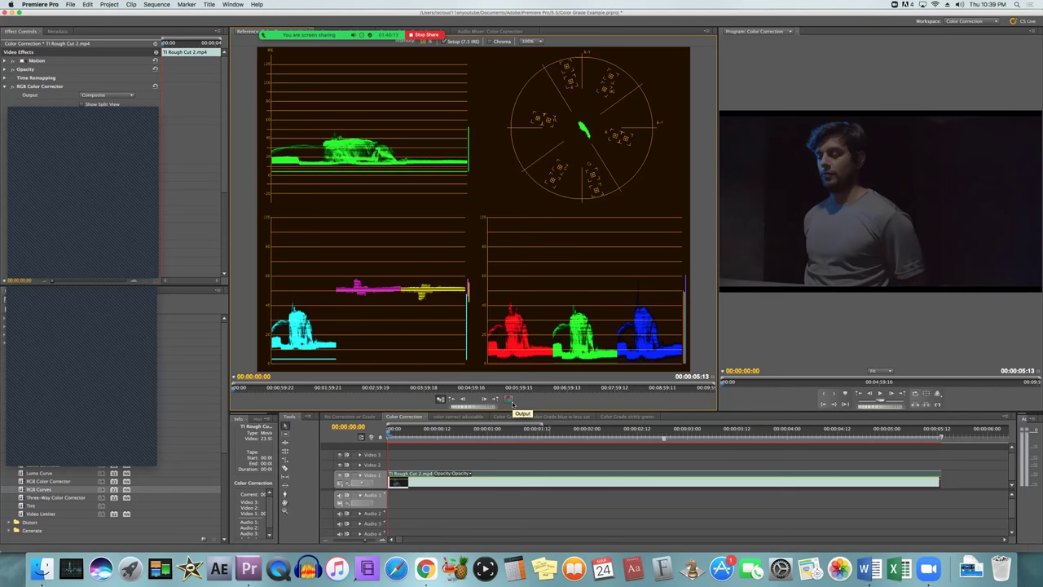
click(511, 400)
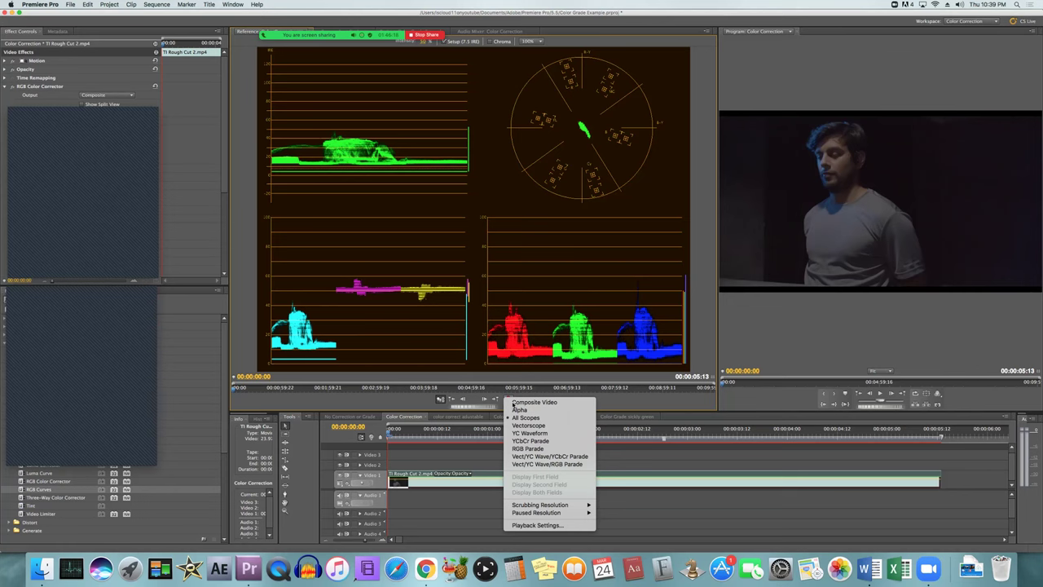
click(546, 428)
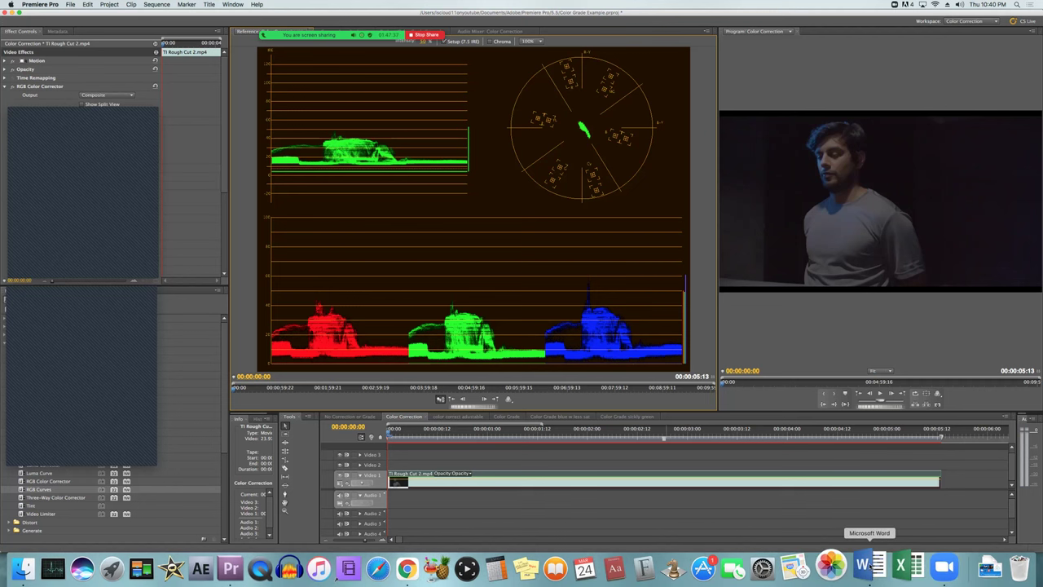
- Switch to Microsoft Word and read the Color Grade Exercise instructions under Week 13
click(869, 568)
scroll(387, 306, down, 1)
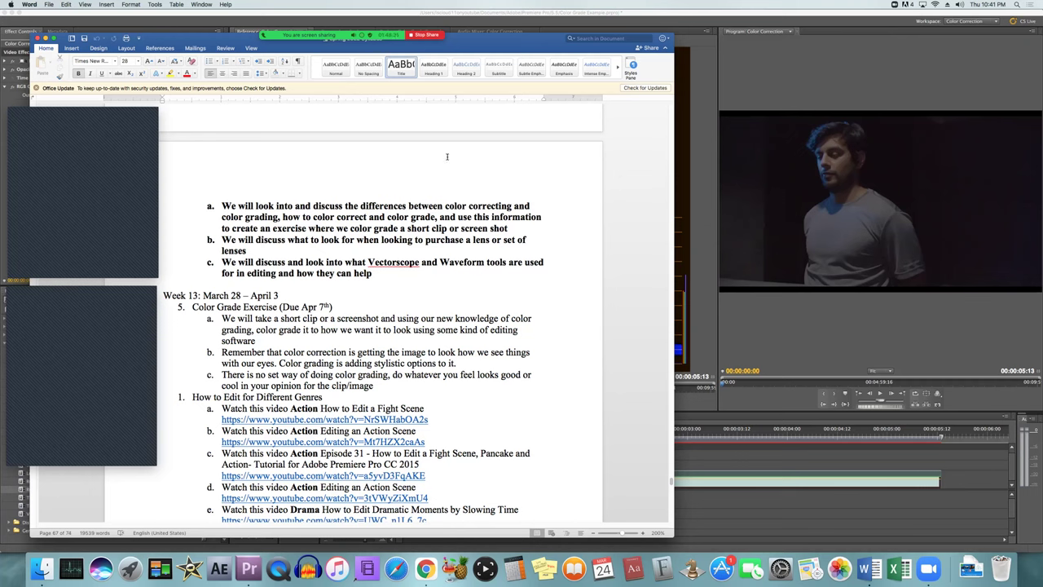
- Switch to Chrome, search Google Images for luts, and open the 70 Free LUTs from Color Grading Central preview
click(425, 568)
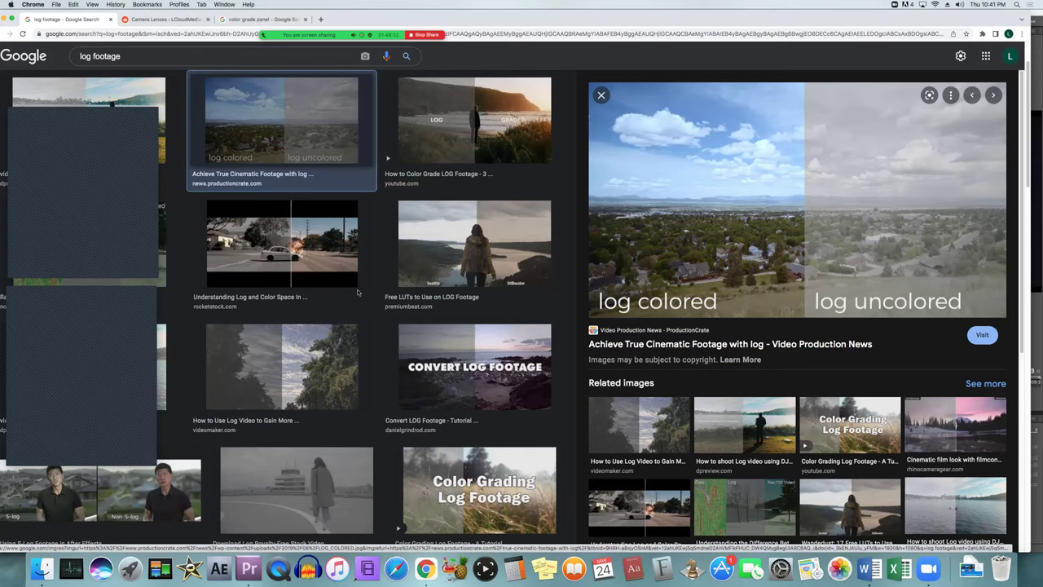
click(183, 64)
triple_click(184, 64)
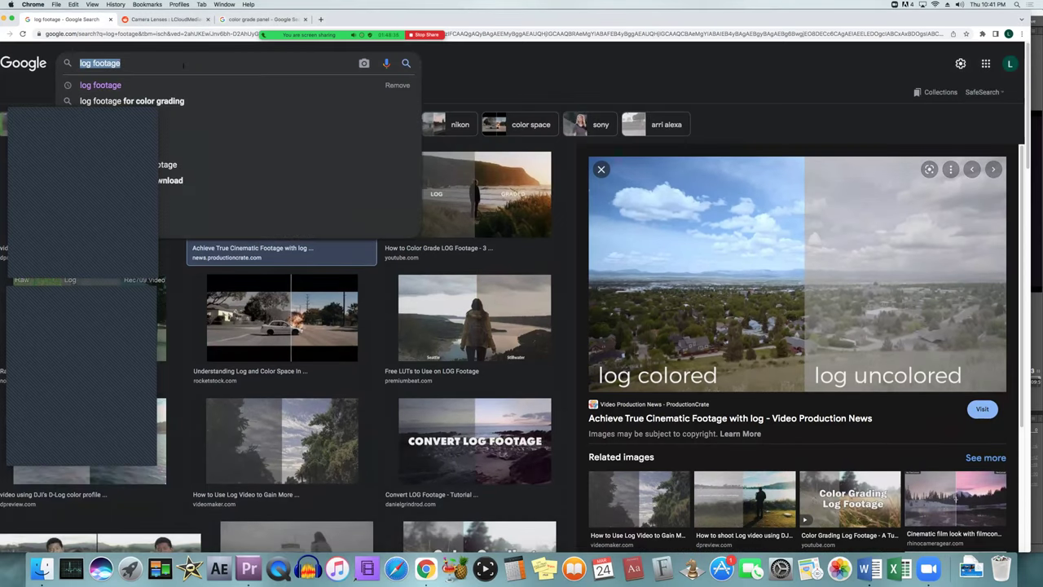
text(luts)
key(Return)
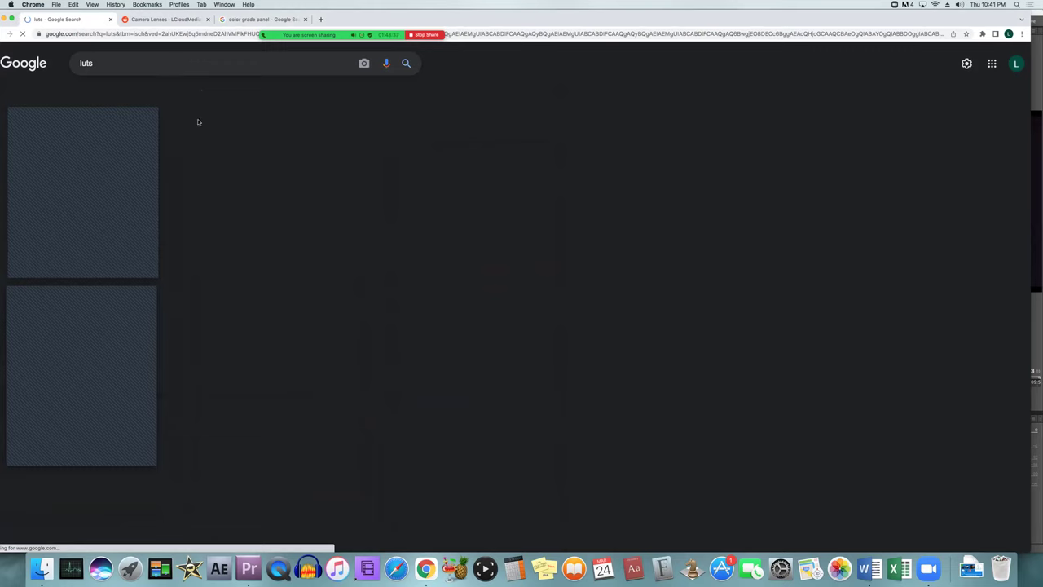
scroll(874, 314, down, 4)
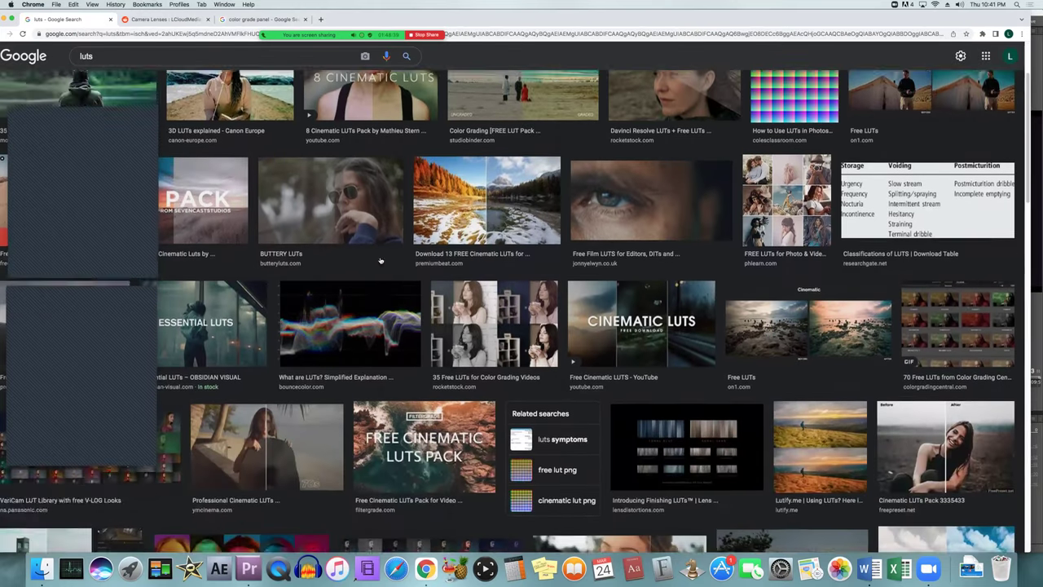
click(956, 310)
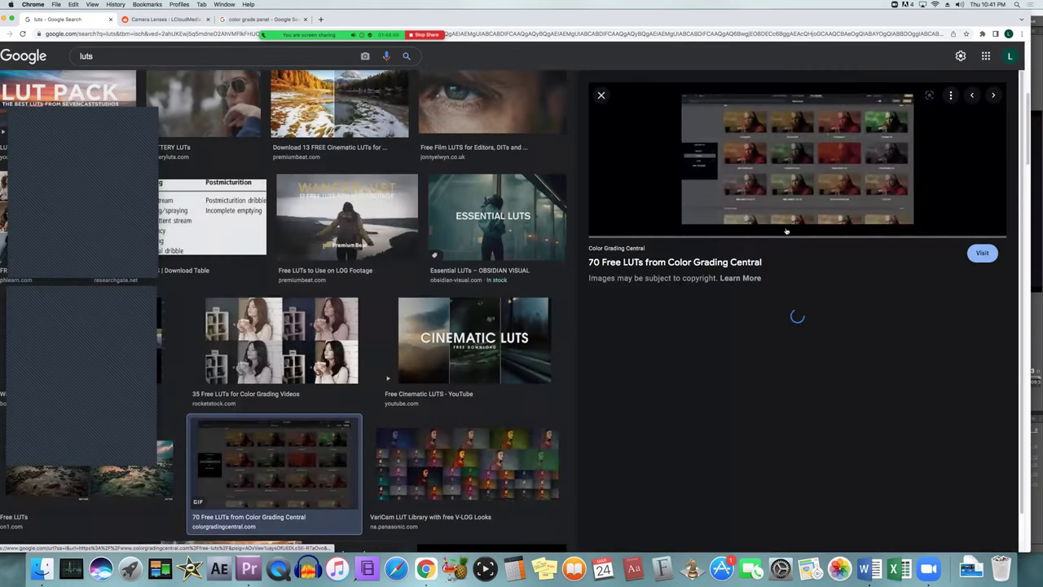
scroll(893, 168, down, 1)
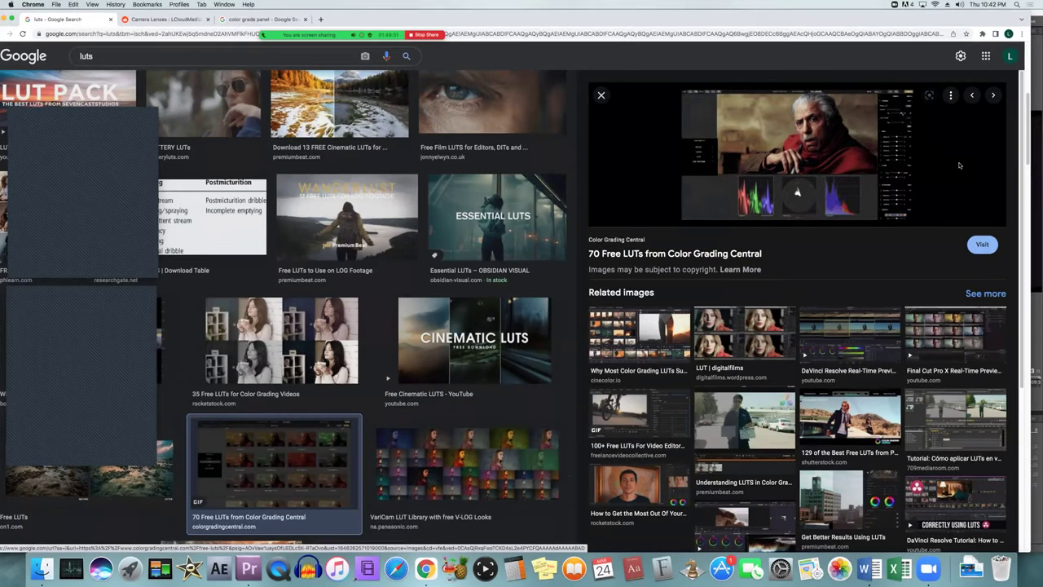
- Open the VariCam LUT Library picture and the 35 Free LUTs for Color Grading Videos picture, and look over the surrounding LUT examples
click(523, 450)
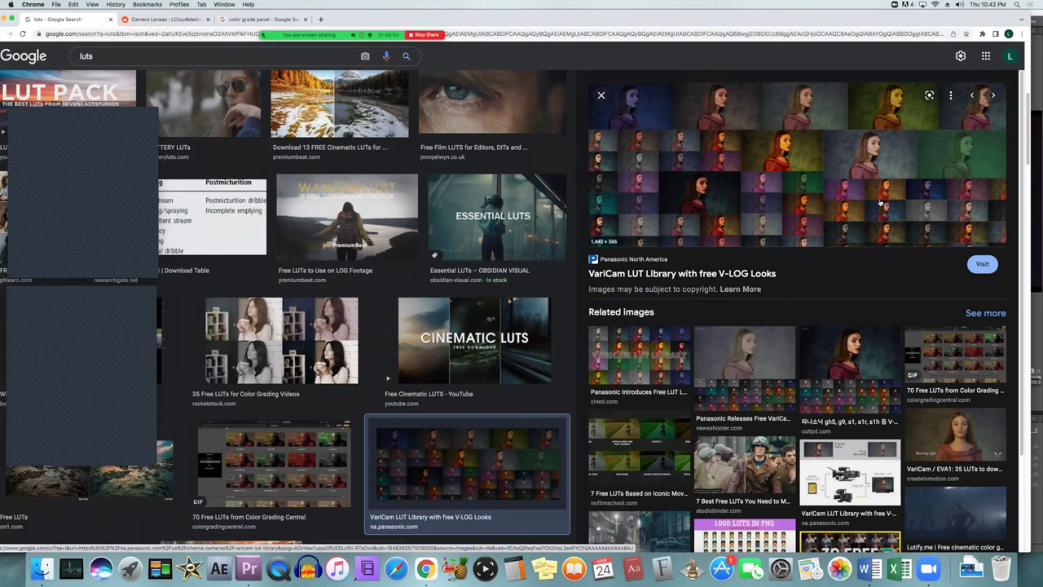
click(274, 356)
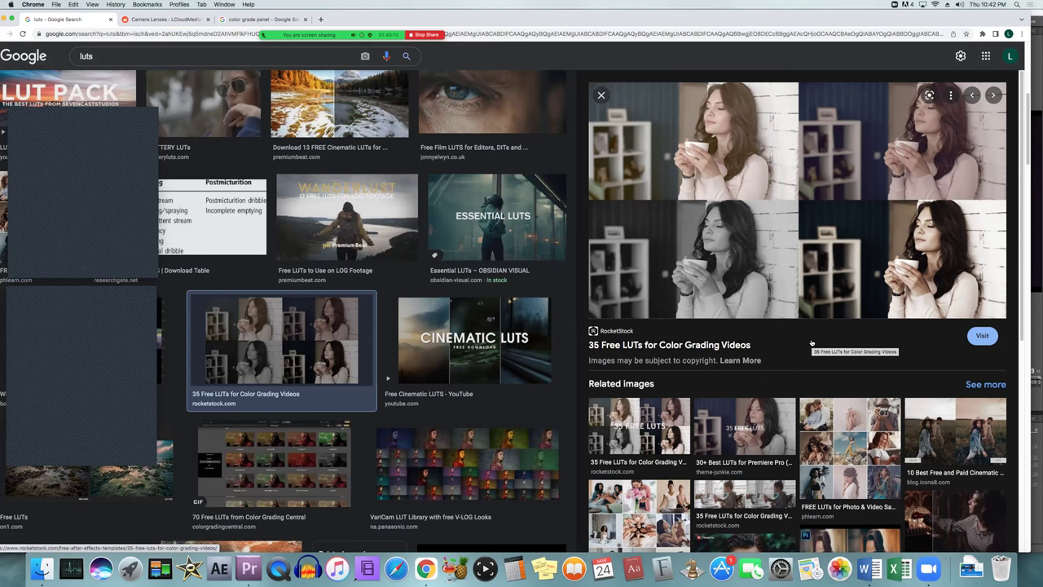
scroll(335, 235, up, 3)
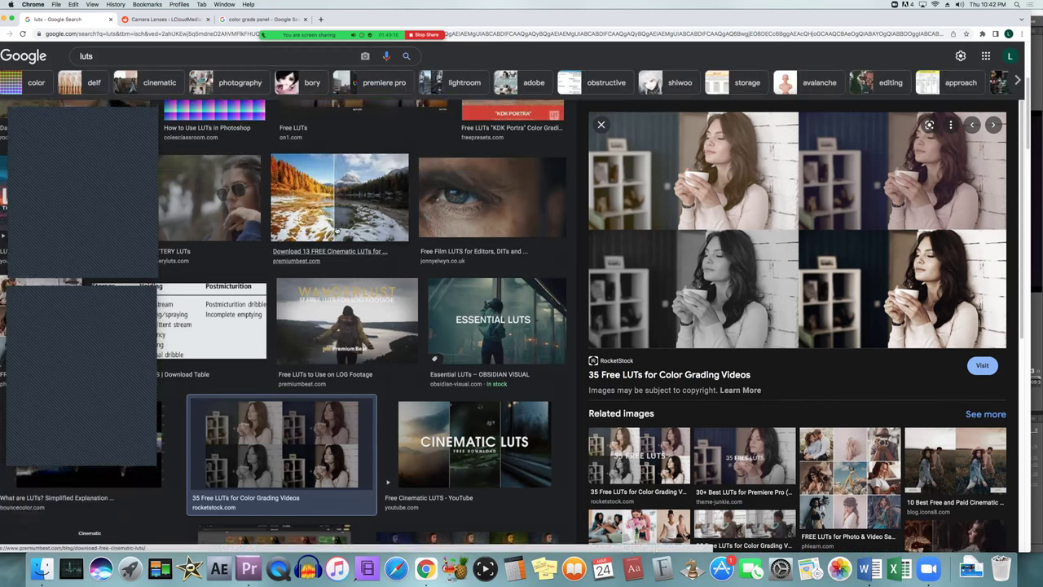
scroll(356, 218, up, 5)
scroll(367, 238, down, 8)
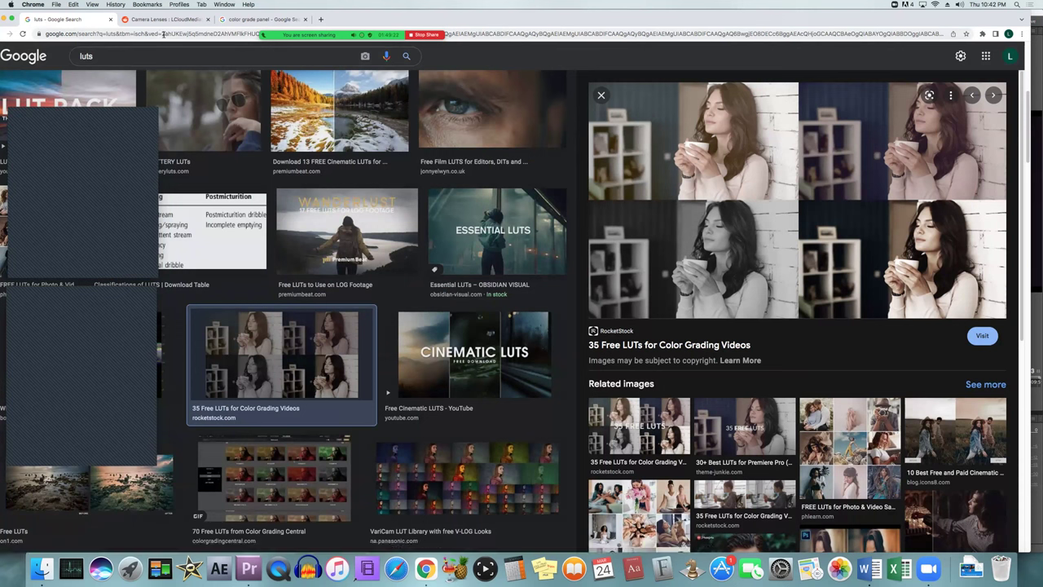
- Close the luts image search and look over the Camera Lenses post on the r/LCloudMediaStudies community page
click(111, 20)
scroll(295, 322, down, 5)
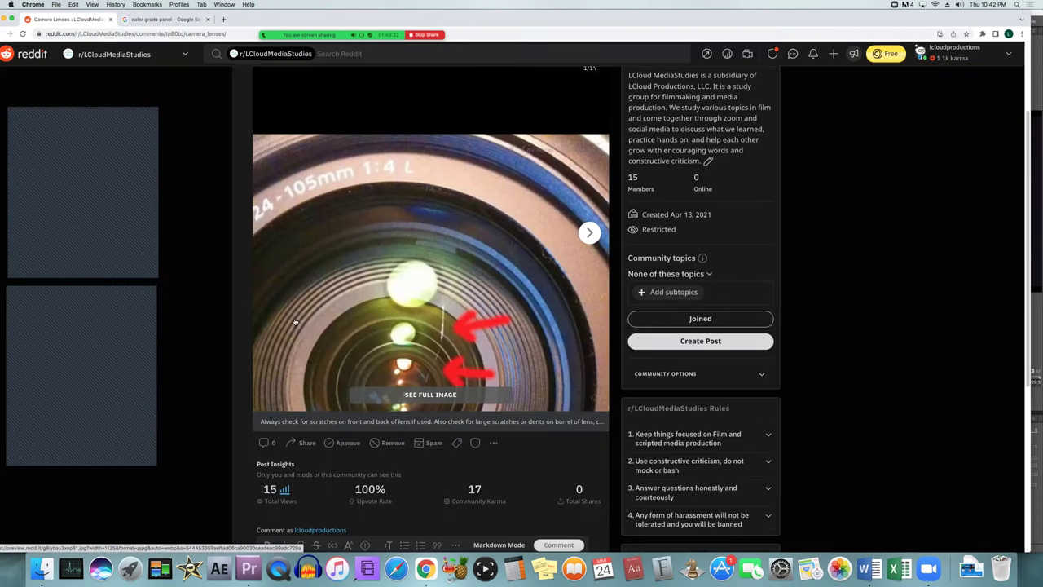
scroll(295, 322, up, 1)
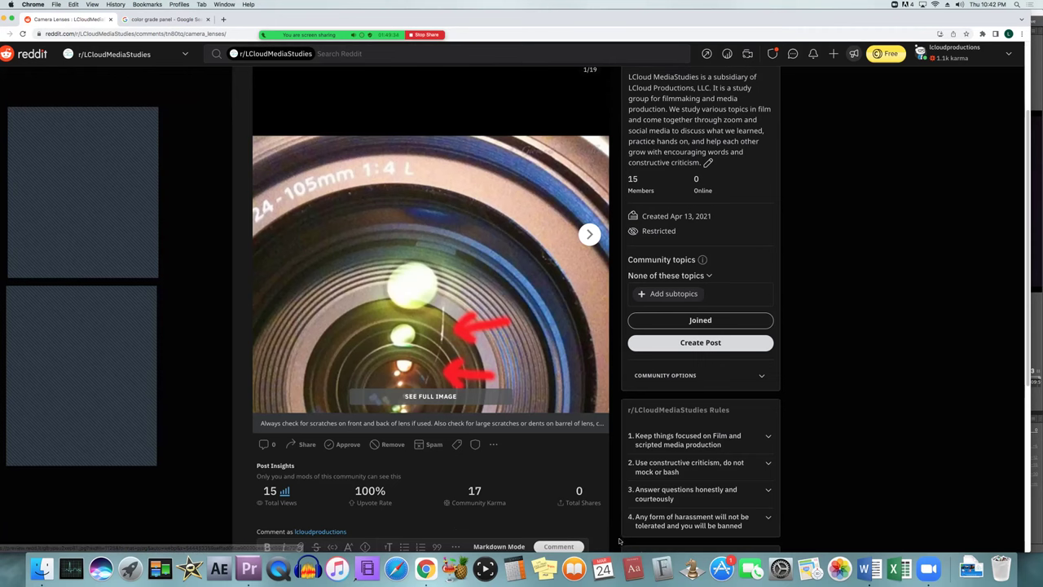
- Switch to Microsoft Word and read the video list under Lenses and what to look for
click(868, 568)
scroll(326, 374, up, 15)
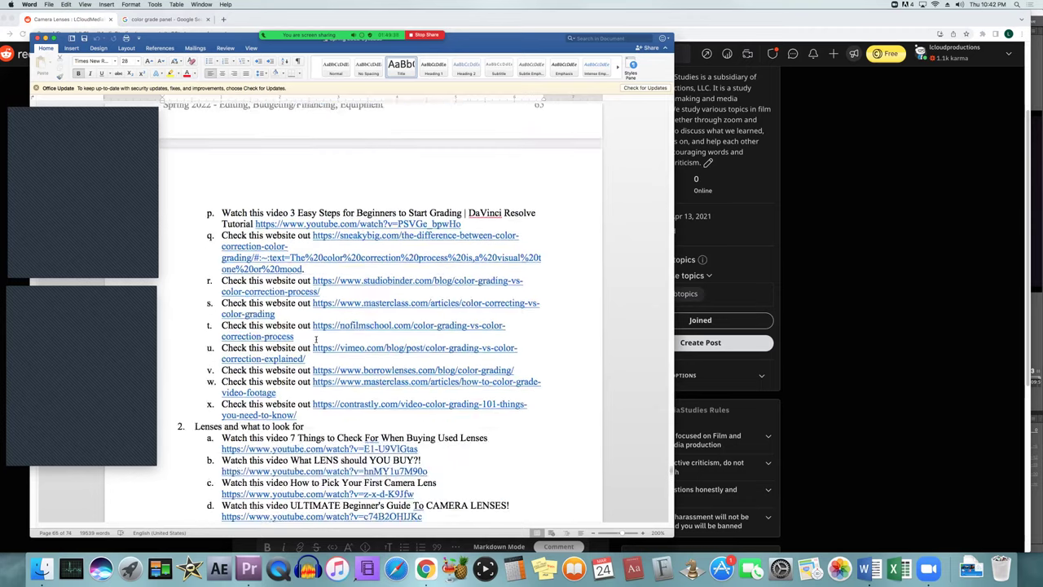
scroll(324, 337, down, 8)
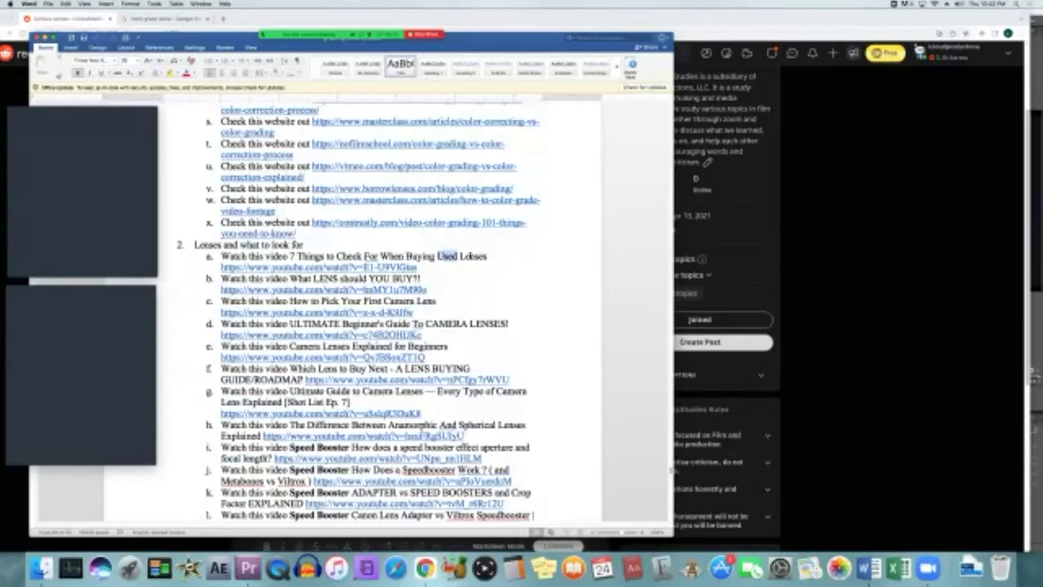
- Switch back to Chrome, view the Camera Lenses post's first scratched-lens picture at full size, and return to the post
click(776, 348)
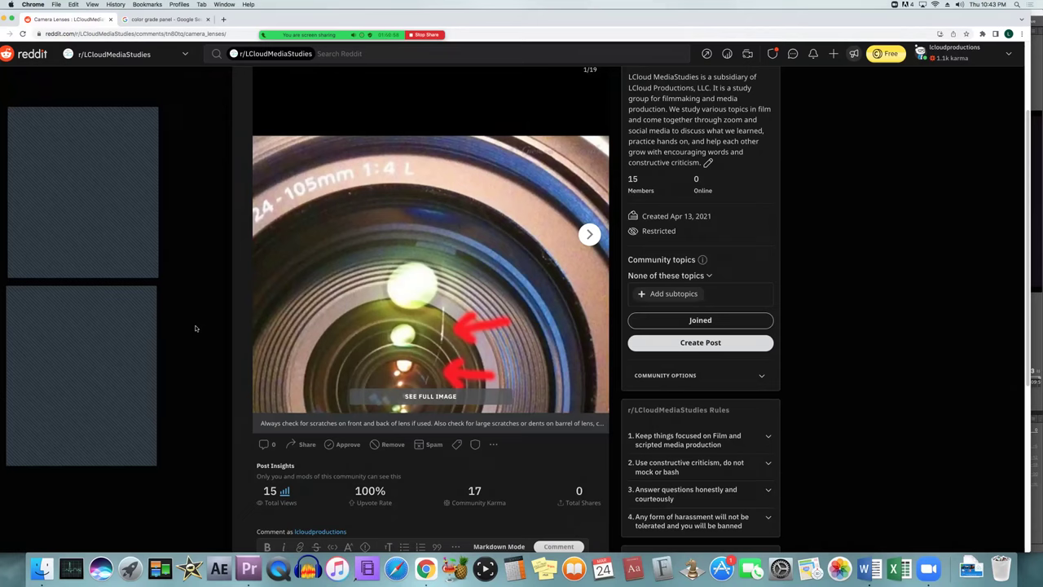
scroll(194, 328, up, 2)
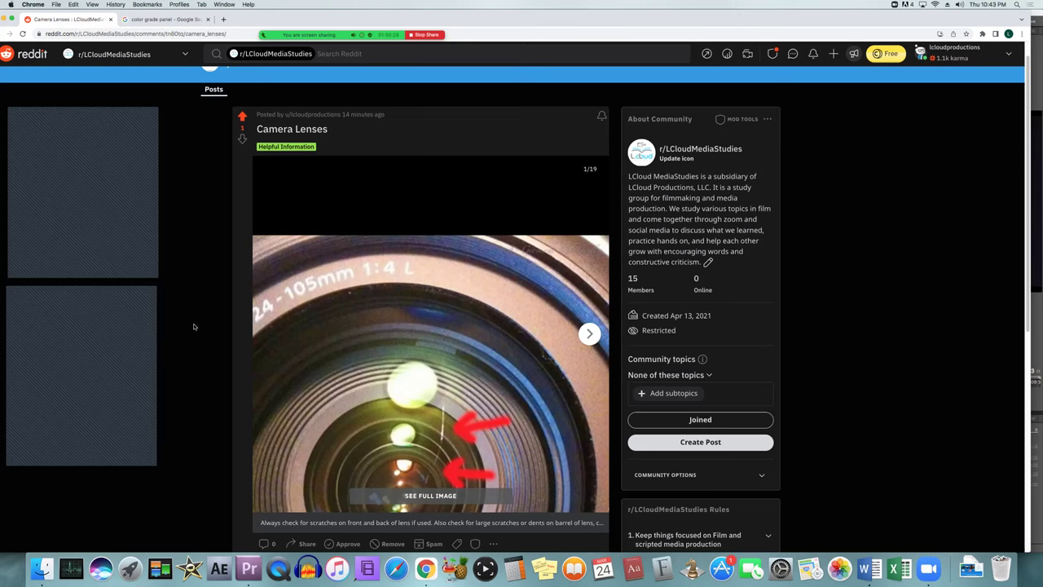
click(473, 420)
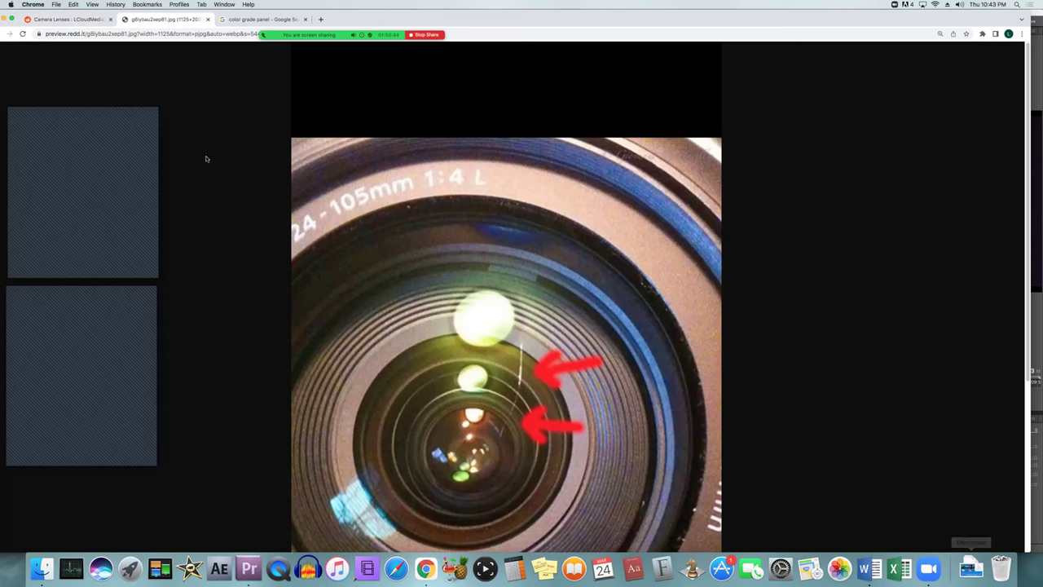
click(88, 19)
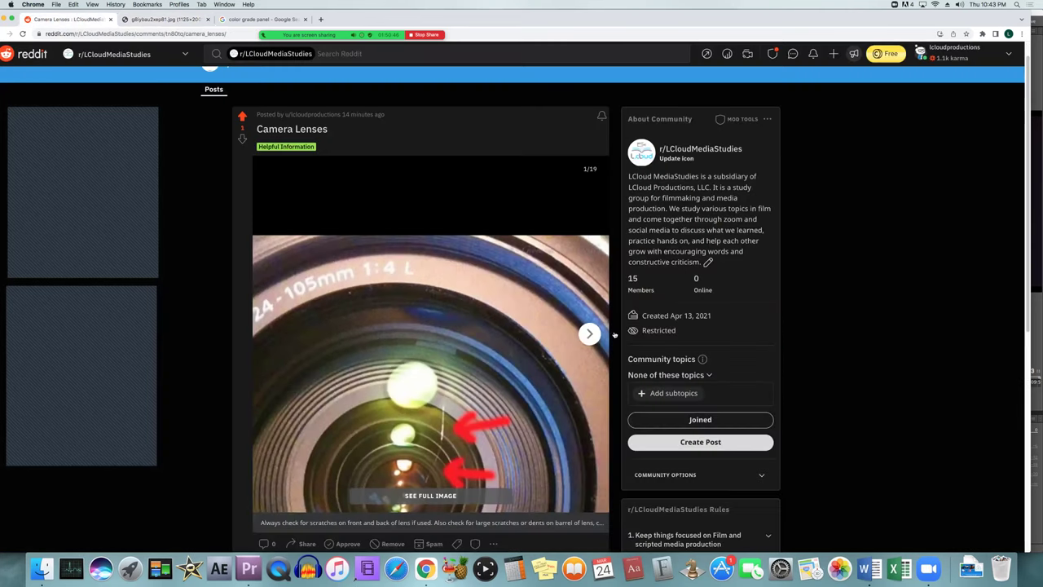